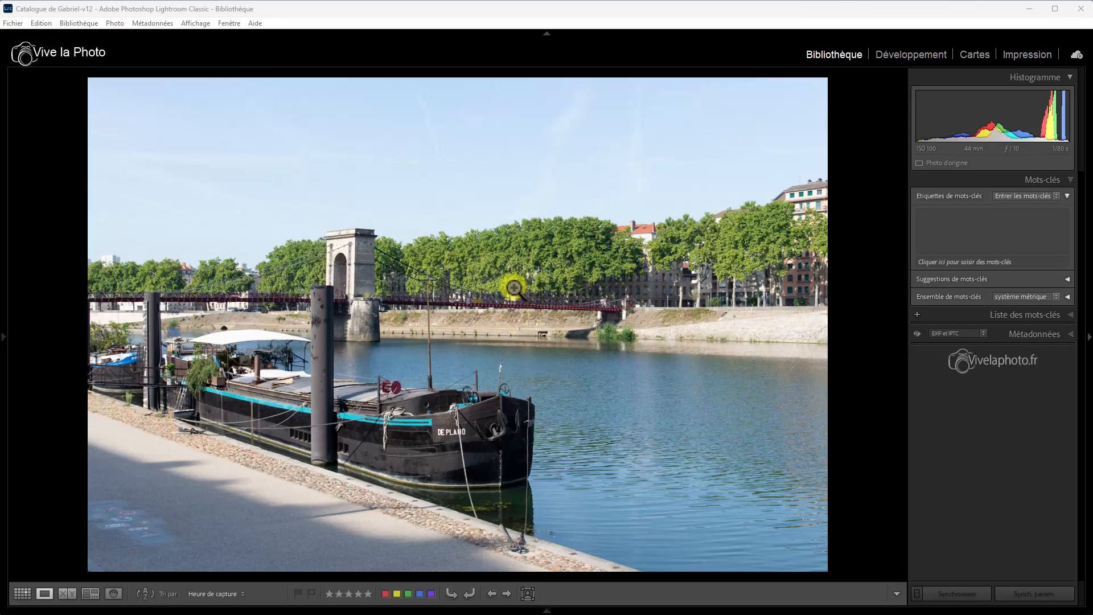
- Send a 16-bit TIFF copy with the Lightroom corrections in ProPhoto RVB to Viveza 3 and dismiss the TIFF notice
right_click(501, 295)
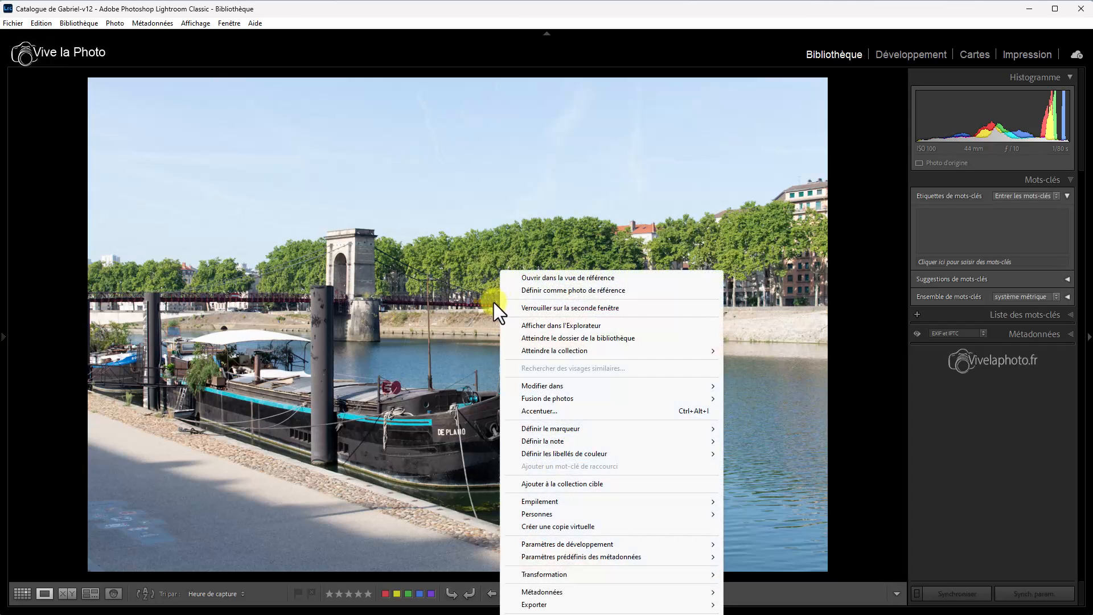
mouse_move(564, 387)
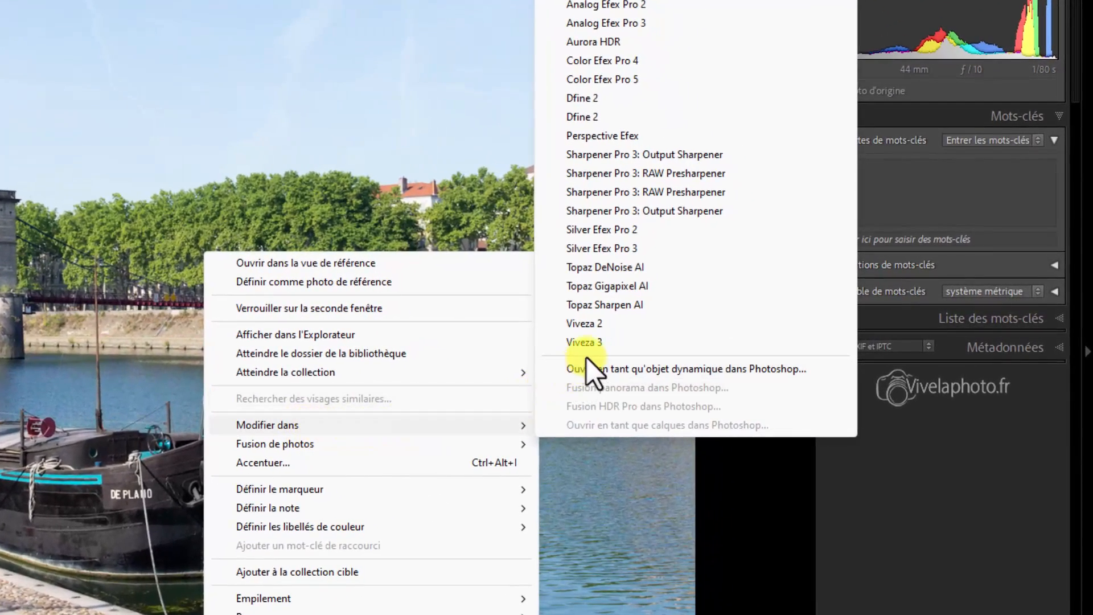
left_click(584, 345)
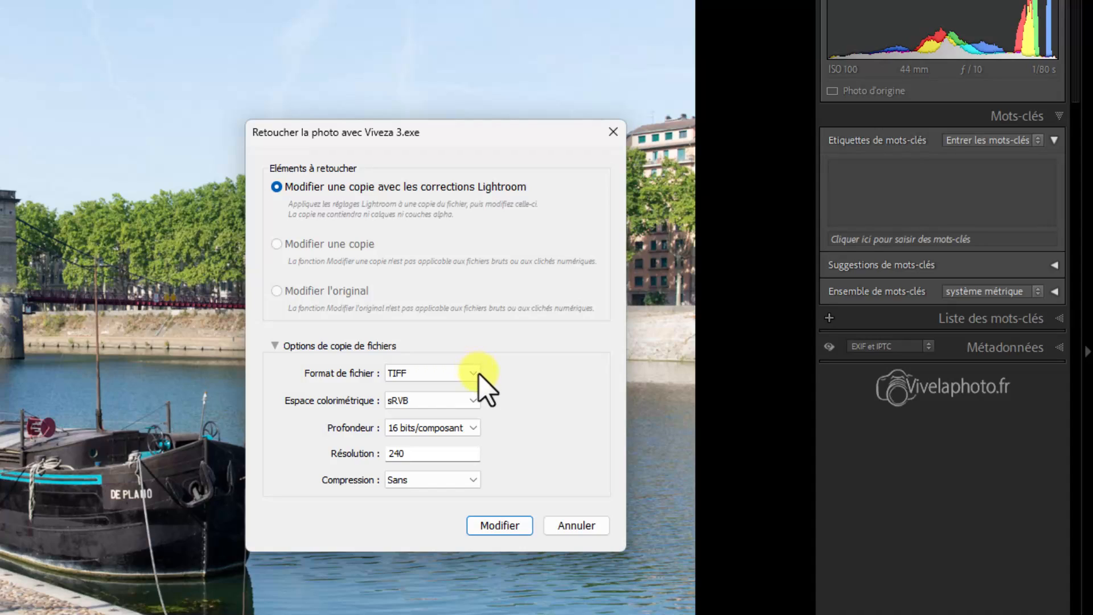
left_click(473, 402)
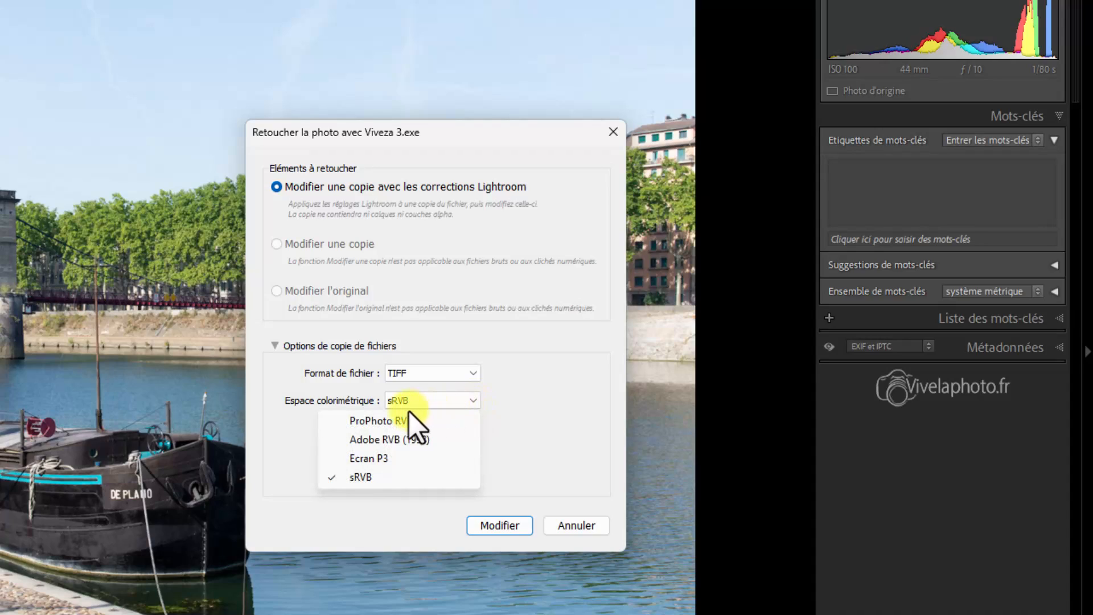
left_click(397, 422)
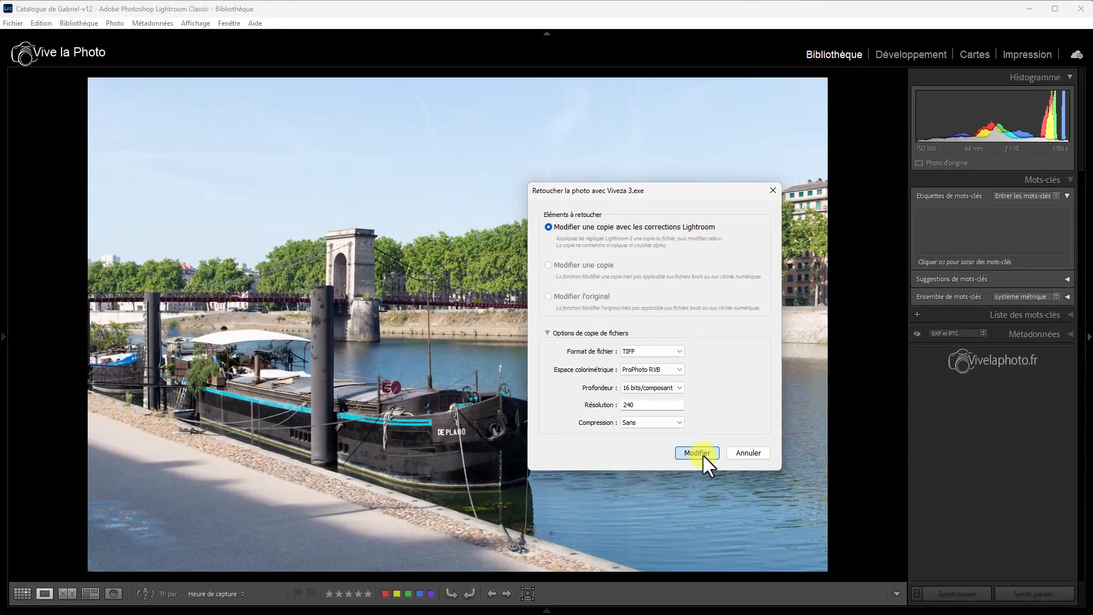
left_click(697, 453)
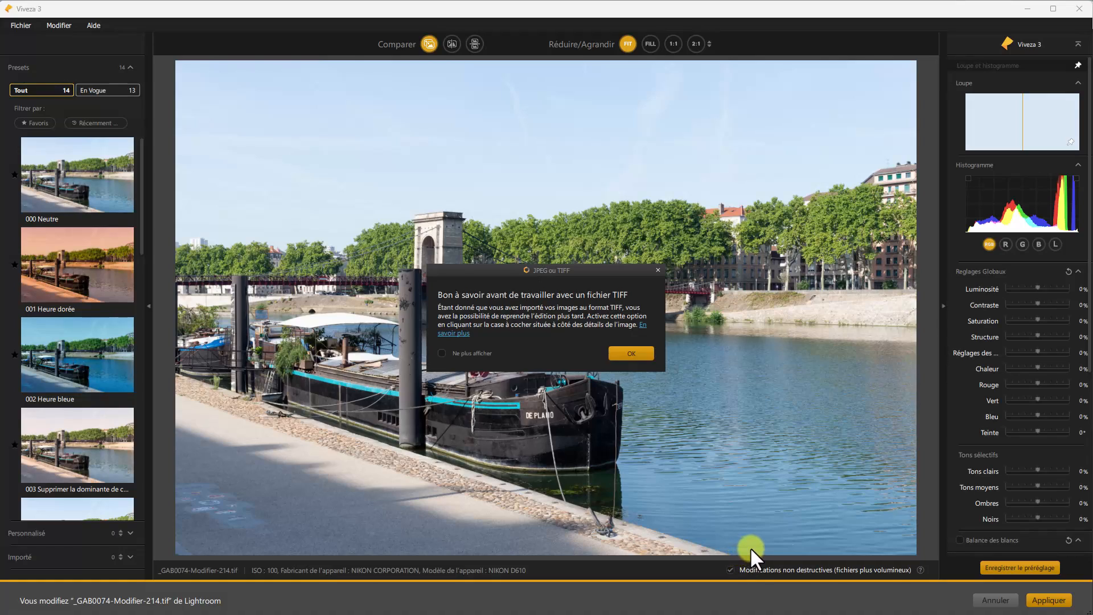
left_click(633, 352)
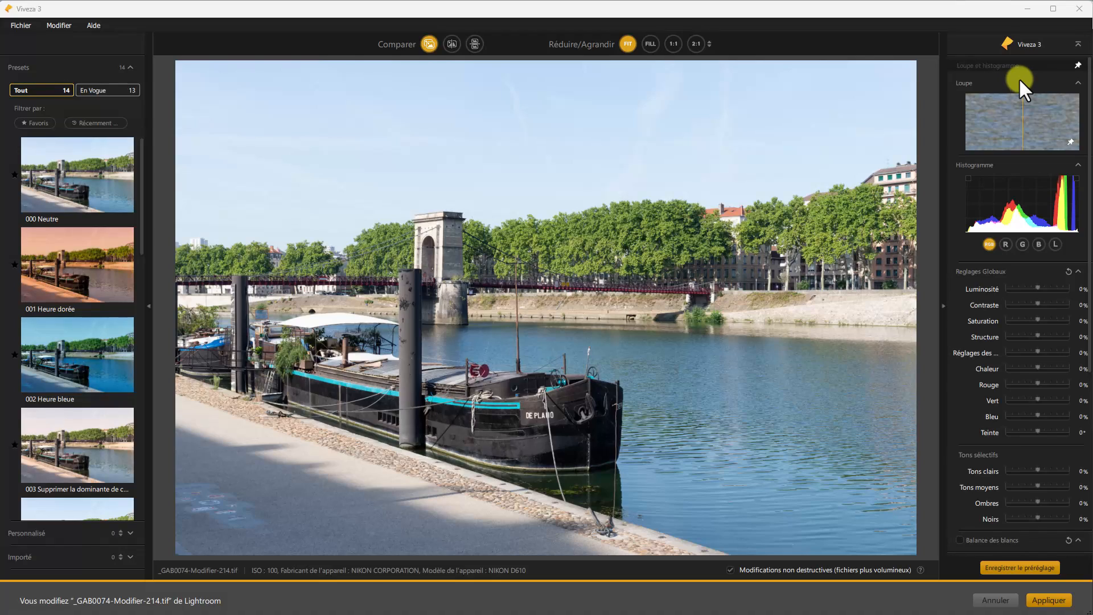
- Collapse the Loupe, Histogramme, Réglages Globaux, Balance des blancs, Réglages sélectifs and Niveaux et courbes sections
left_click(1079, 83)
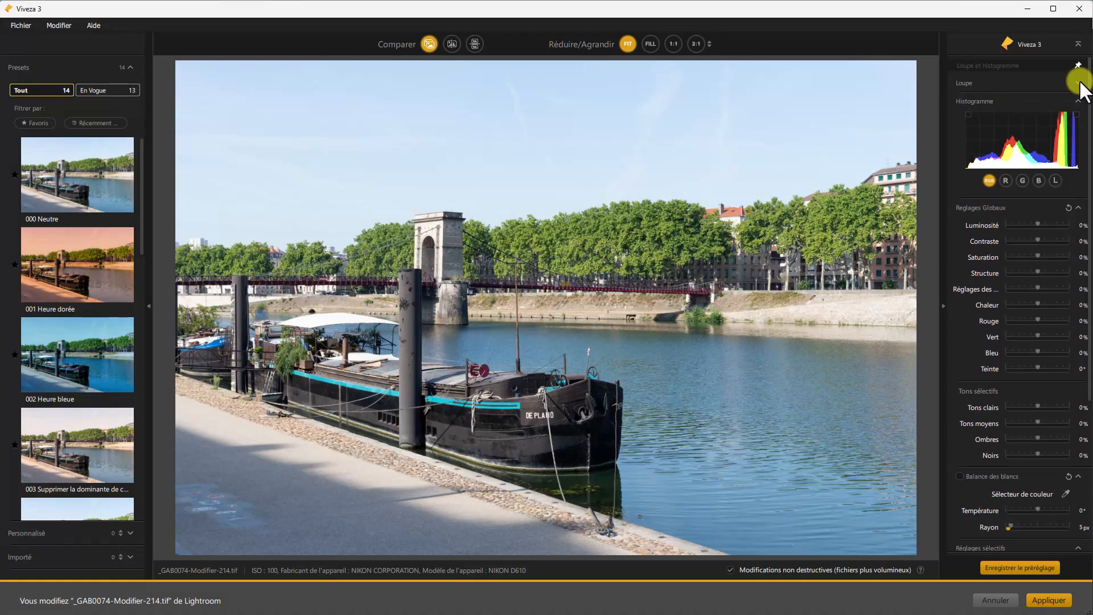
left_click(1077, 100)
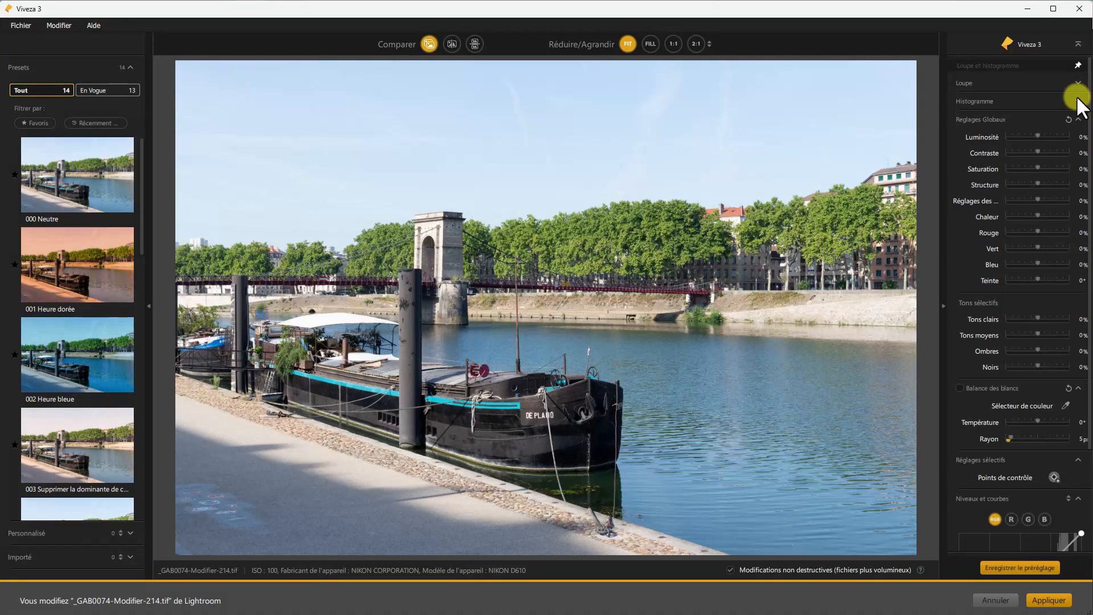
left_click(1078, 120)
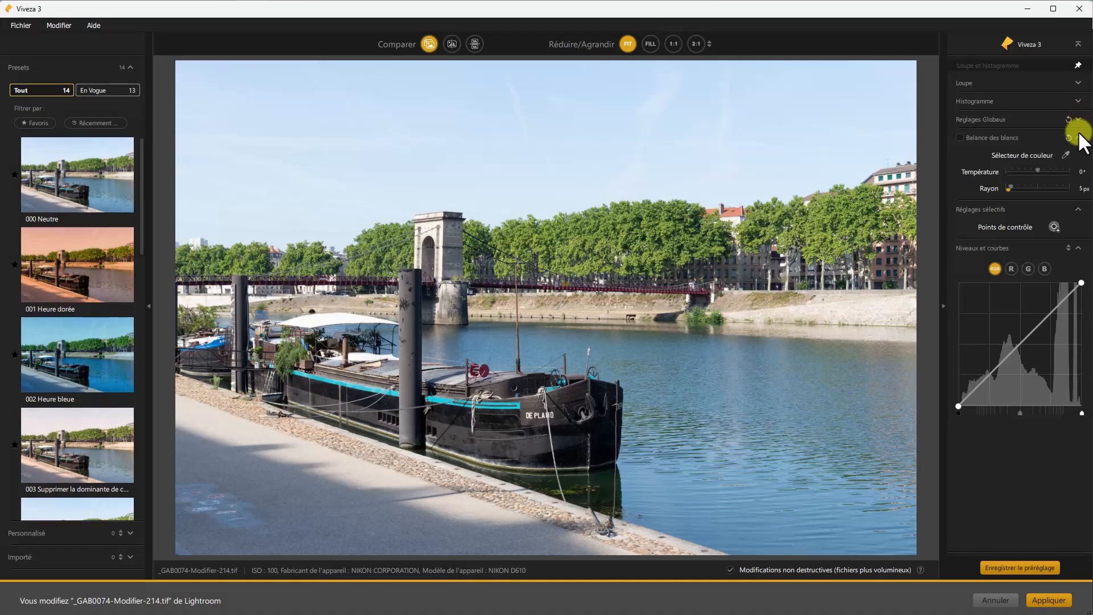
left_click(1078, 138)
left_click(1078, 156)
left_click(1077, 174)
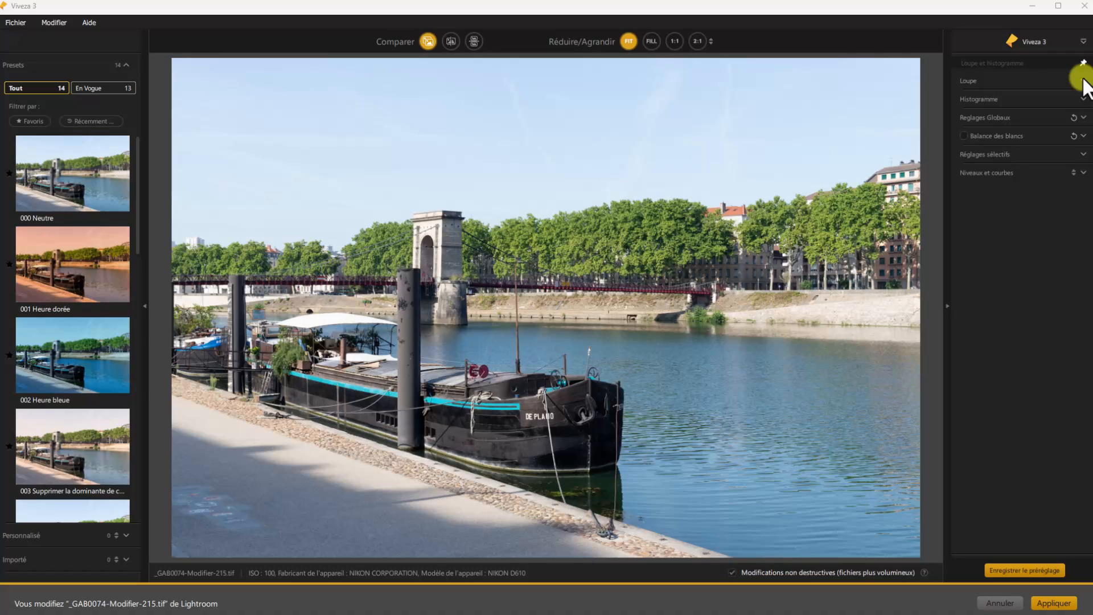
- Expand the Loupe and inspect magnified areas of the photo, locking and releasing it around the bridge
left_click(1083, 81)
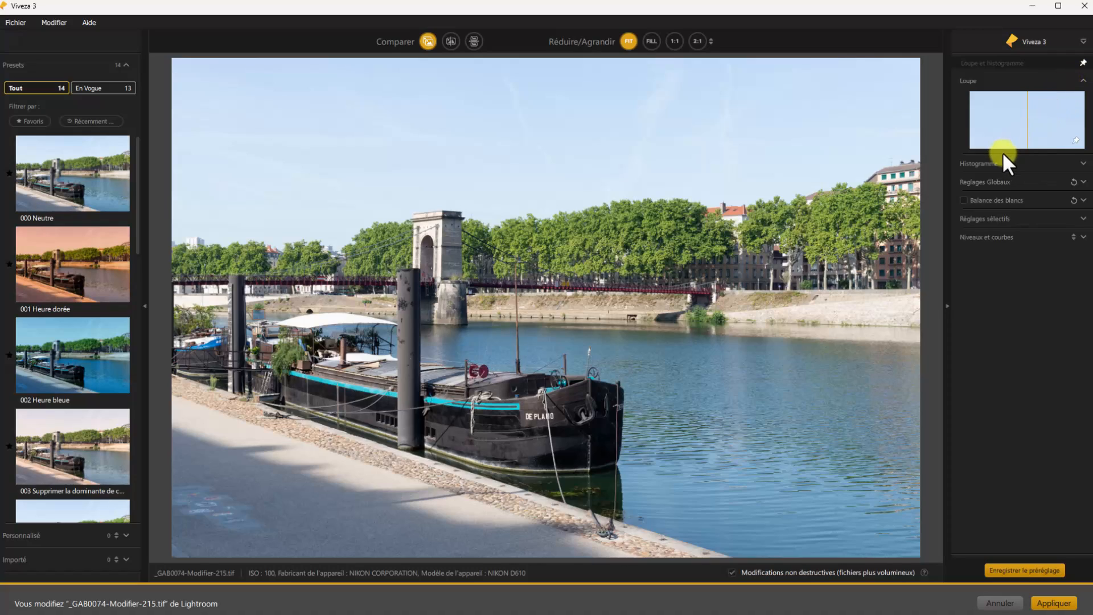
left_click(716, 248)
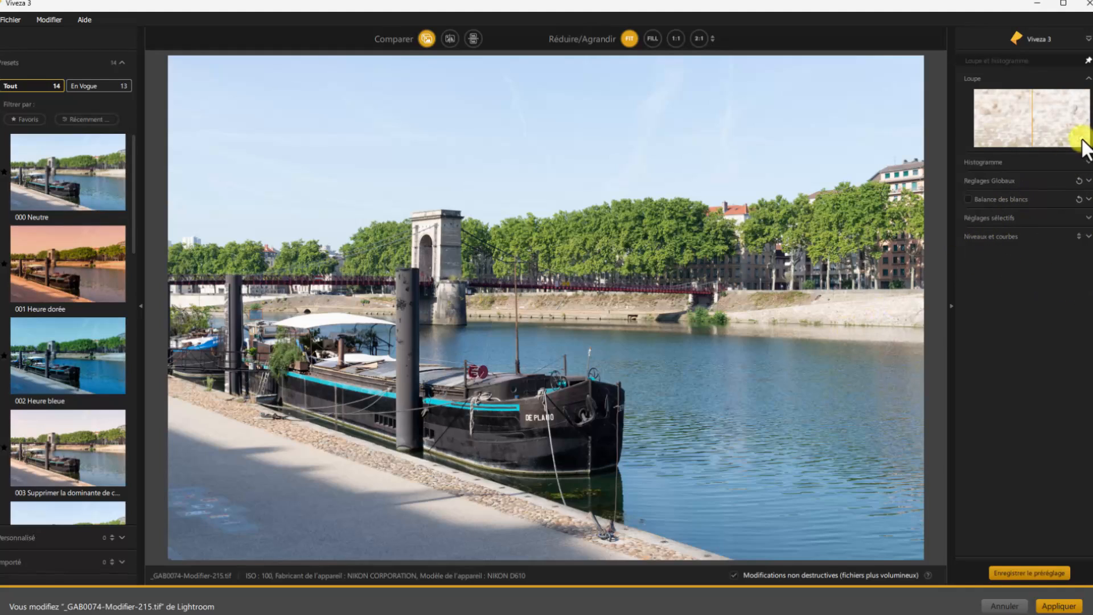
left_click(1081, 139)
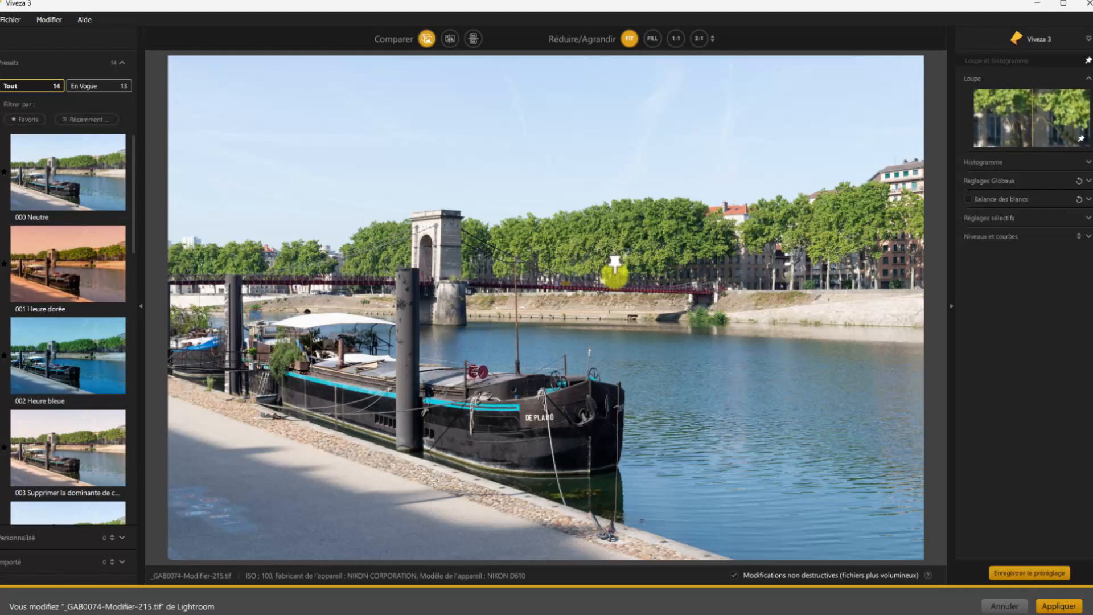
left_click(615, 288)
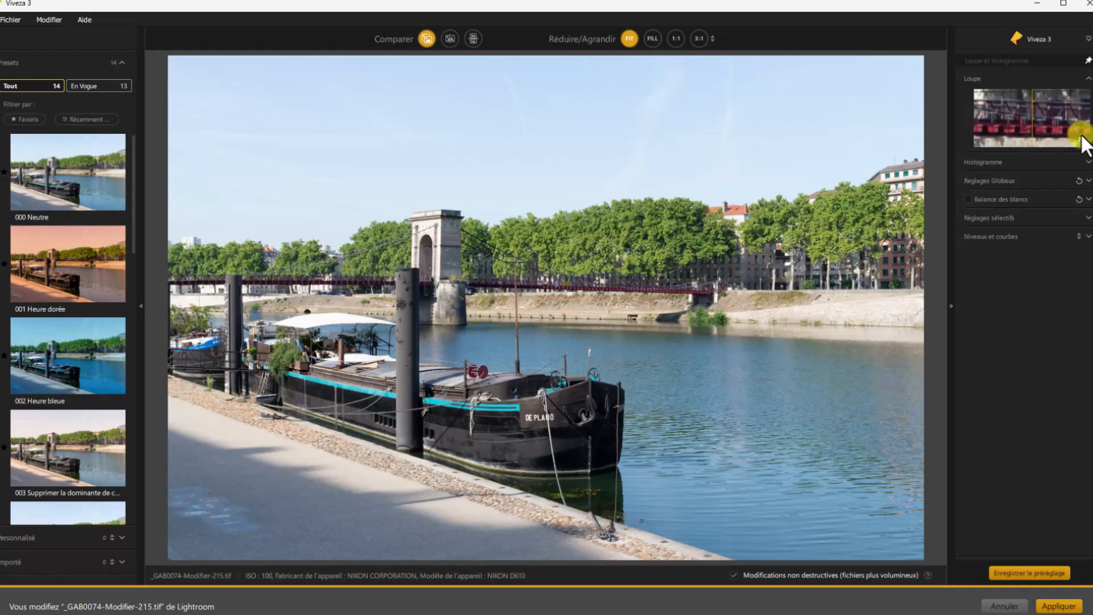
mouse_move(1034, 119)
left_mouse_down()
mouse_move(1058, 115)
mouse_move(1028, 117)
left_mouse_up()
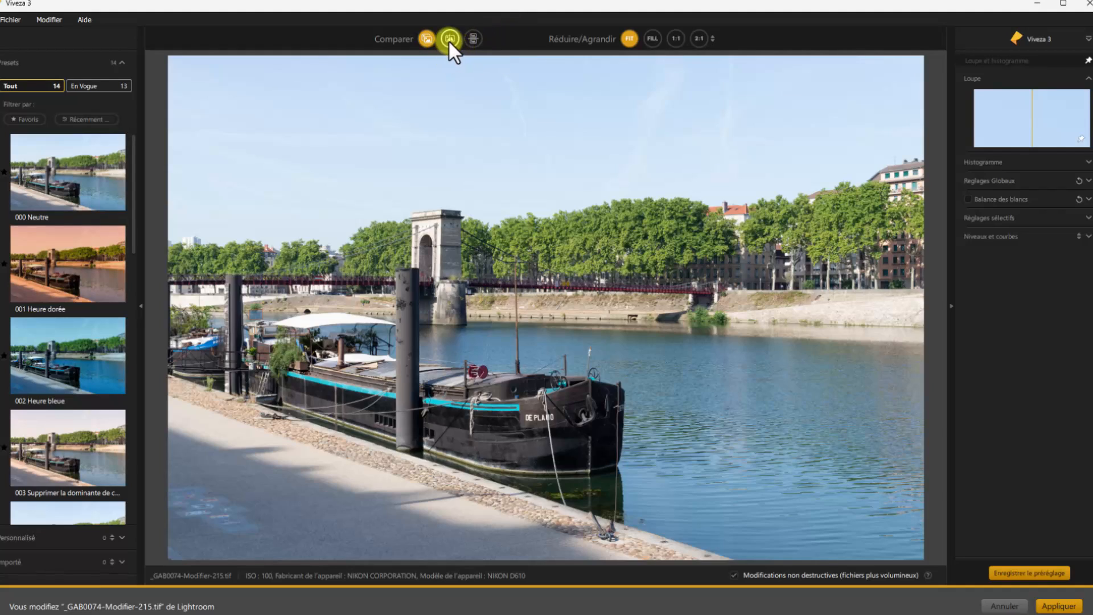
- Compare the original and edited photo in the stacked two-image view, and return to the single-image view
left_click(477, 39)
left_click(472, 39)
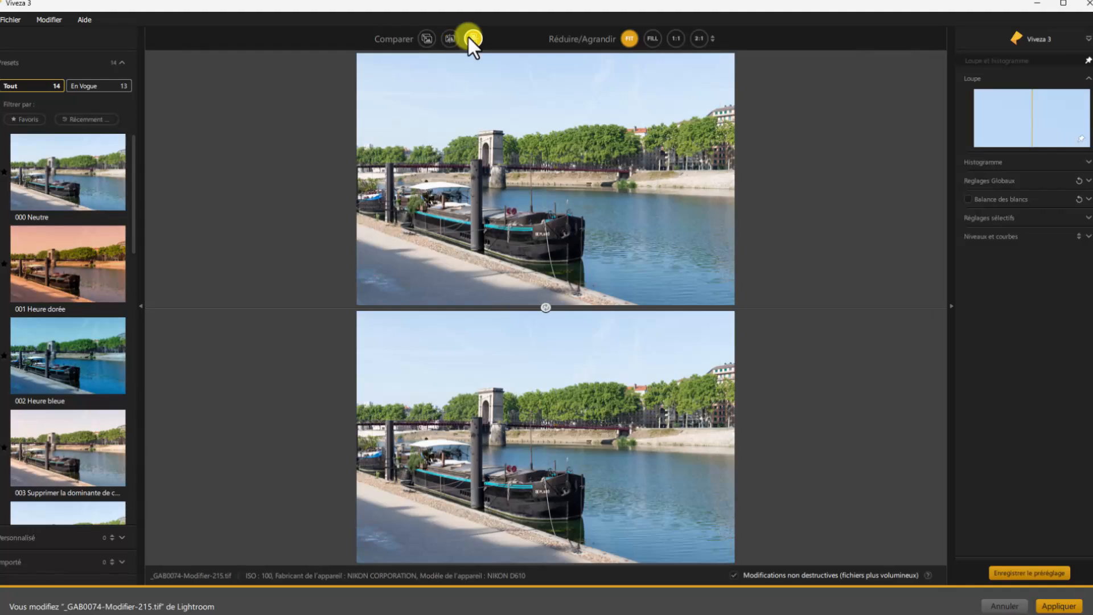
left_click(427, 39)
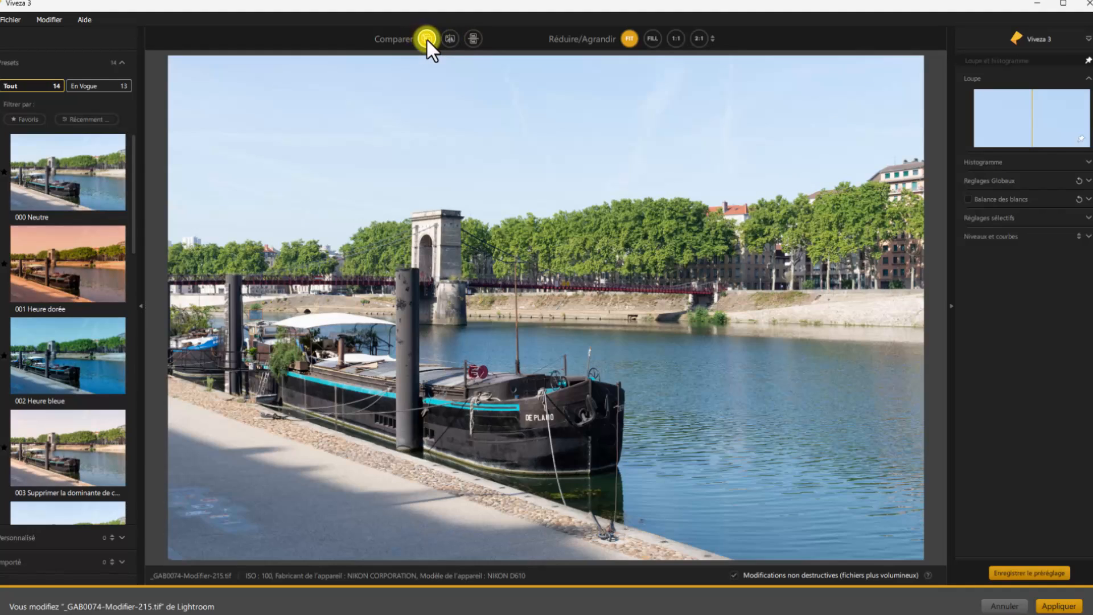
- Expand the Réglages Globaux, lower the Luminosité and toggle between the original and the darkened photo
left_click(1077, 181)
left_click_drag(1047, 196, 1032, 197)
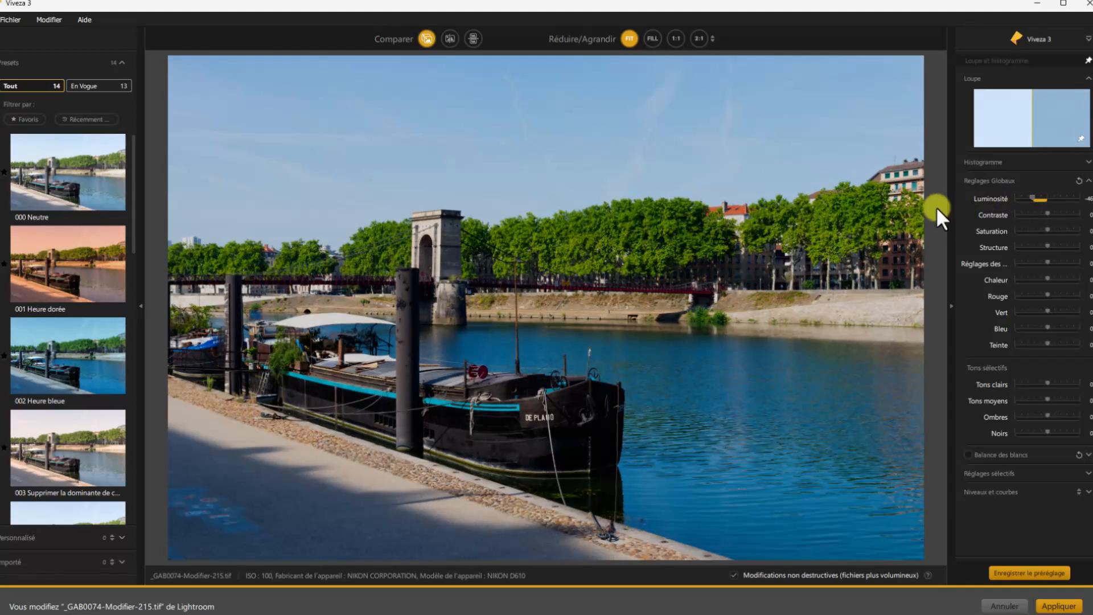
left_click(427, 38)
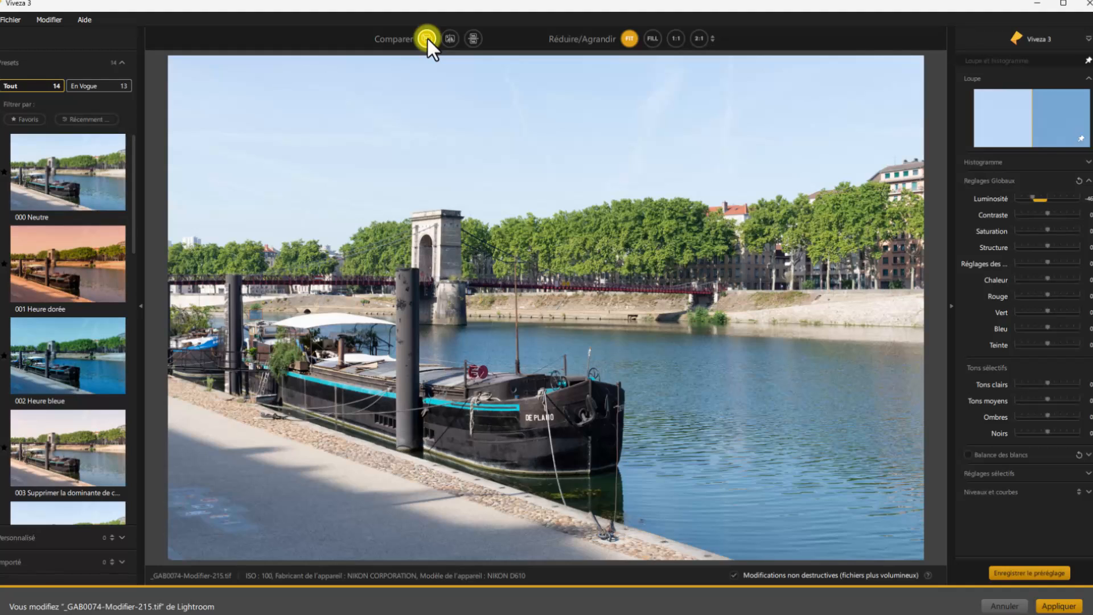
left_click(428, 37)
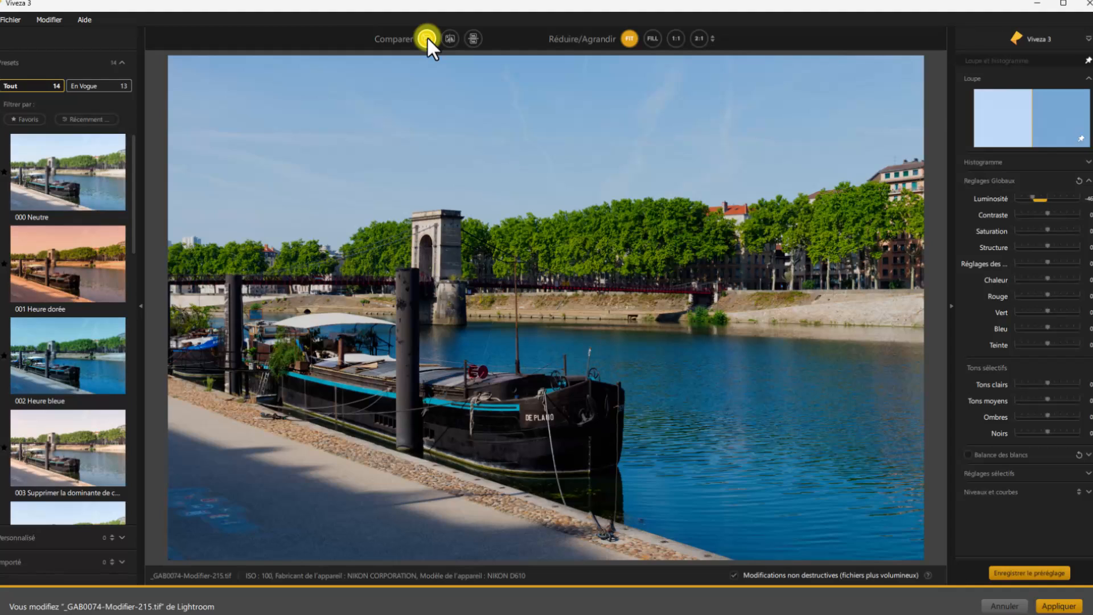
left_click(426, 38)
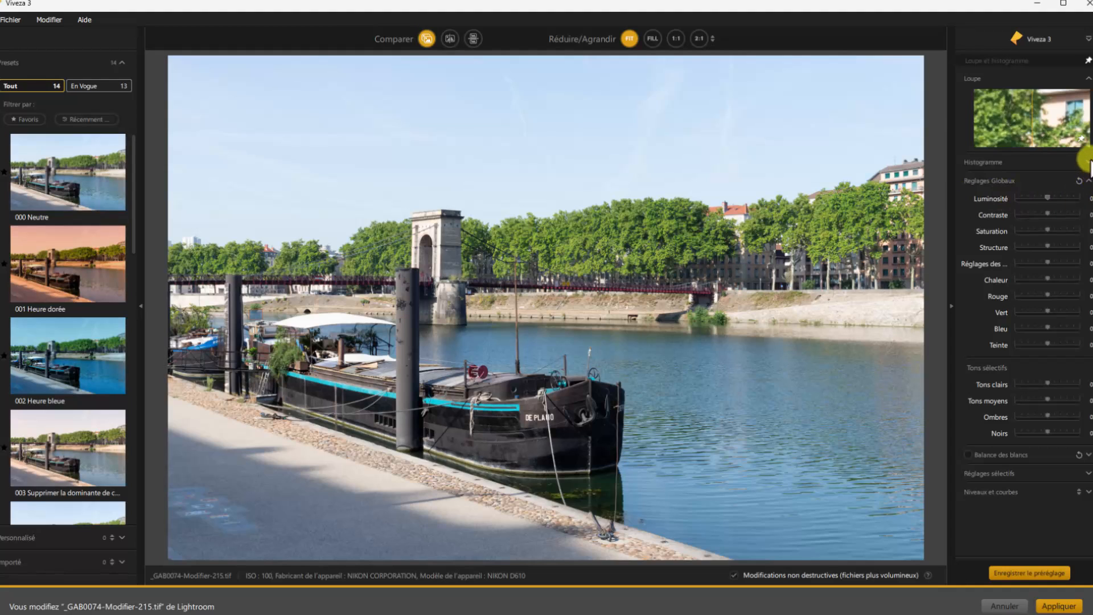
- Expand the histogram and examine its red, green, blue and luminance channels one by one
left_click(1088, 163)
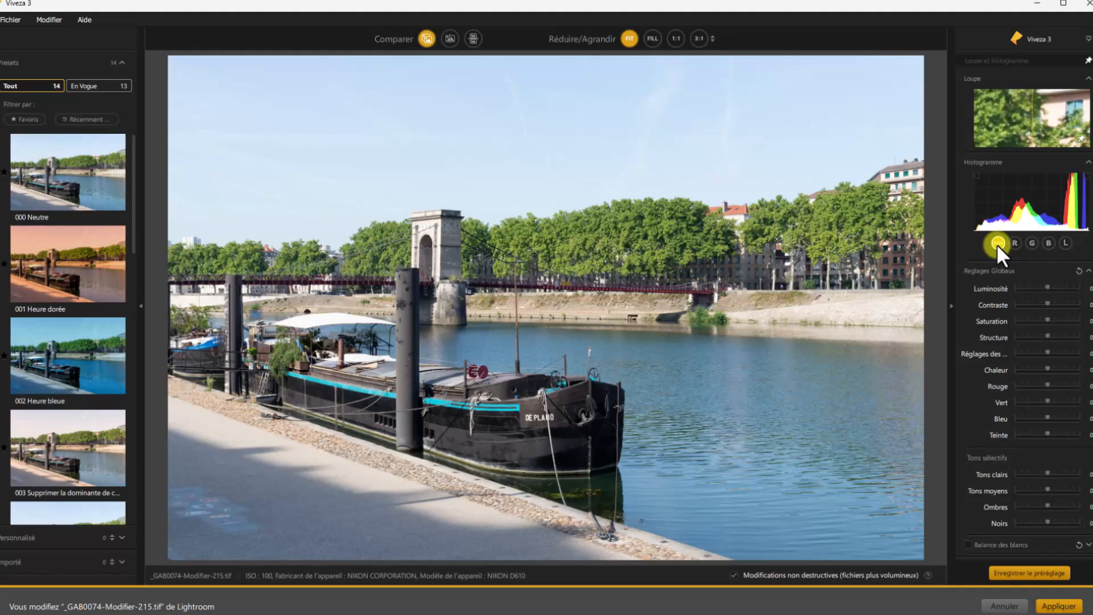
left_click(1014, 242)
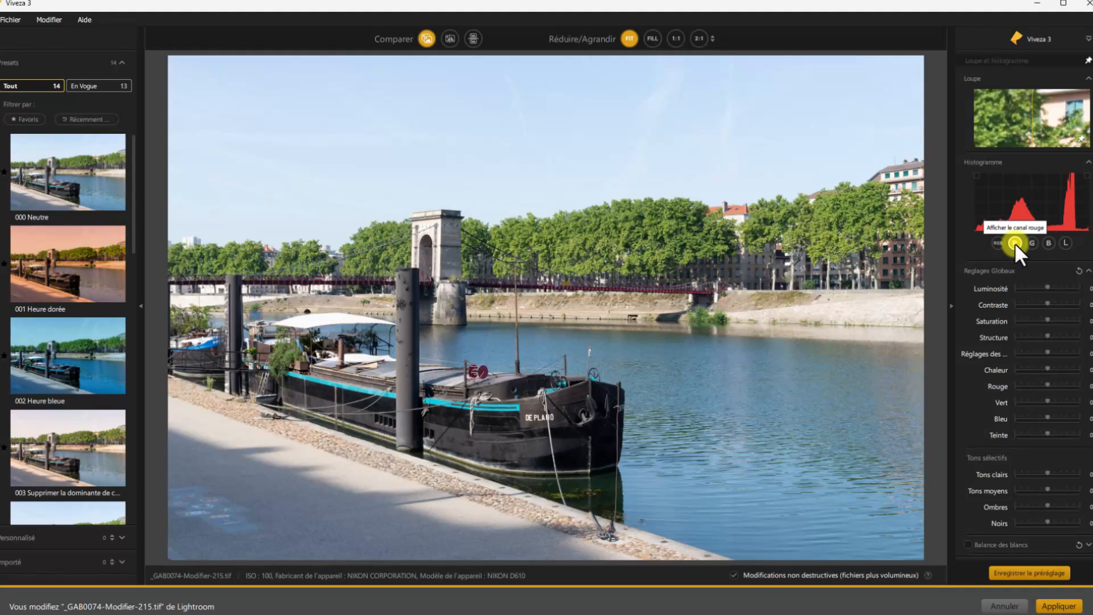
left_click(1033, 242)
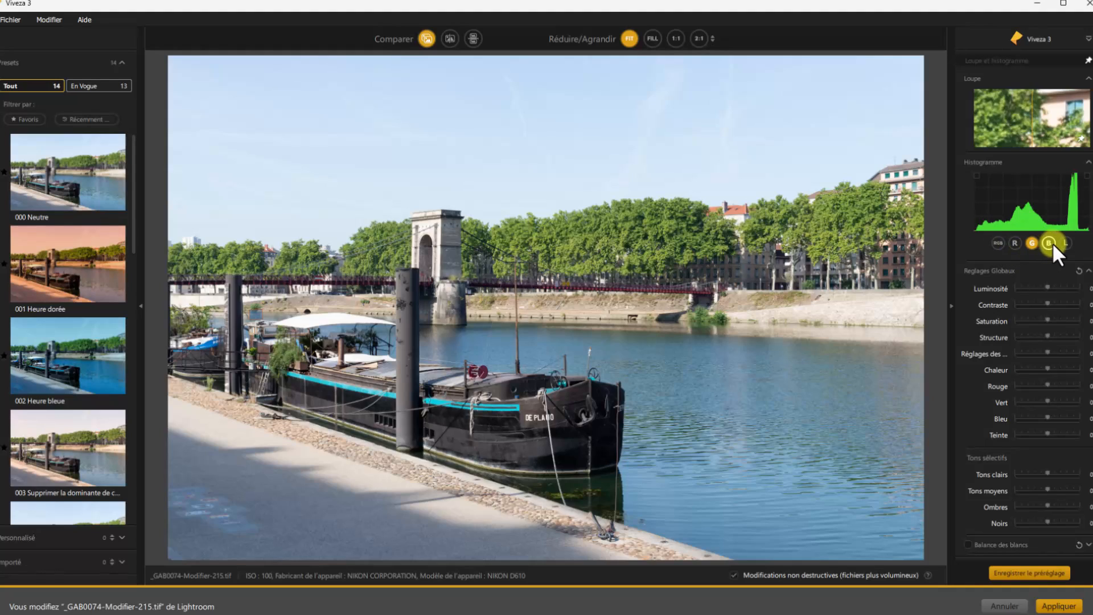
left_click(1048, 243)
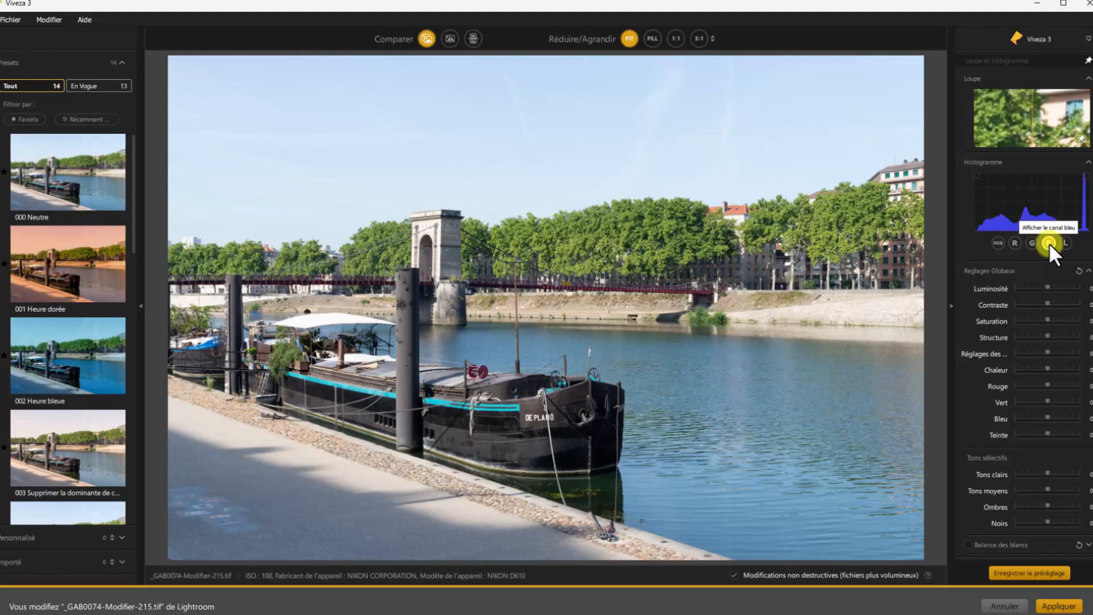
left_click(1065, 242)
left_click(1065, 242)
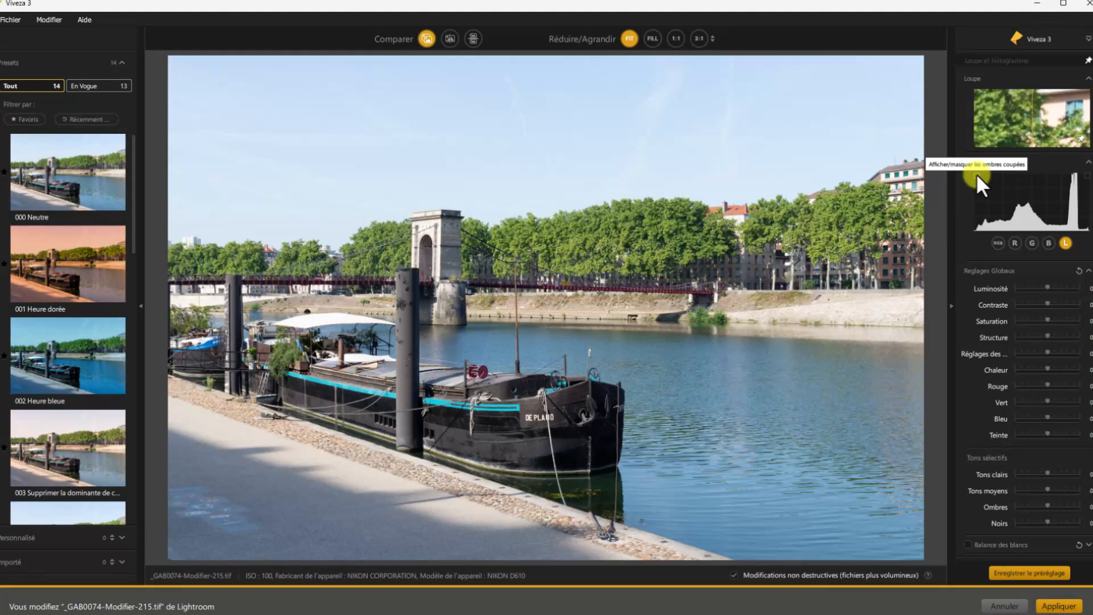
- Check shadow clipping on the photo while darkening the Luminosité, then hide the clipping overlay and restore the Luminosité to 0
left_click(975, 173)
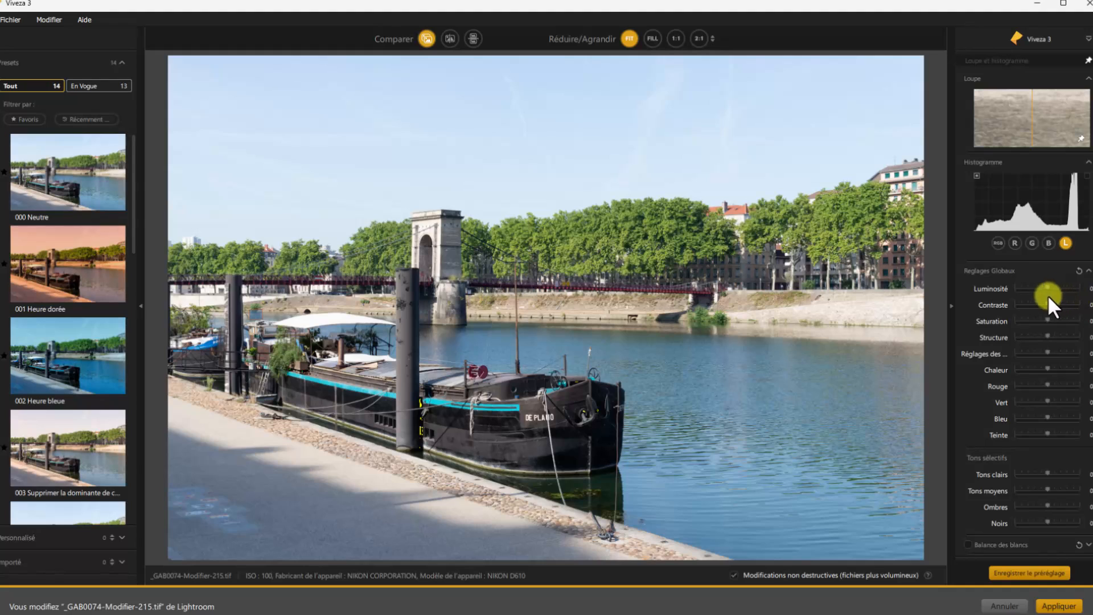
left_click_drag(1048, 285, 1029, 285)
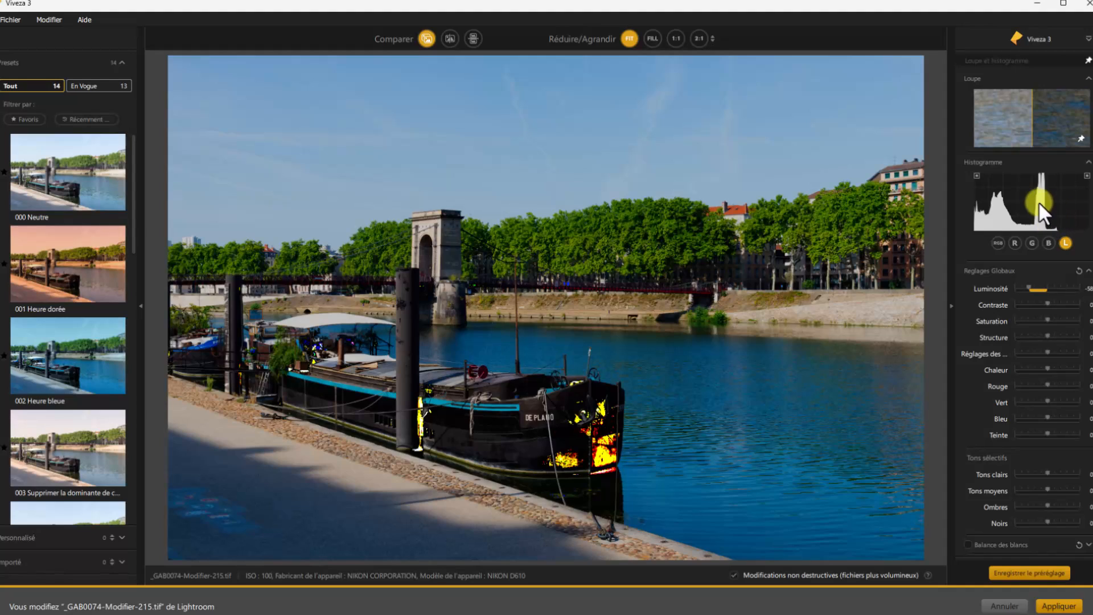
left_click(977, 176)
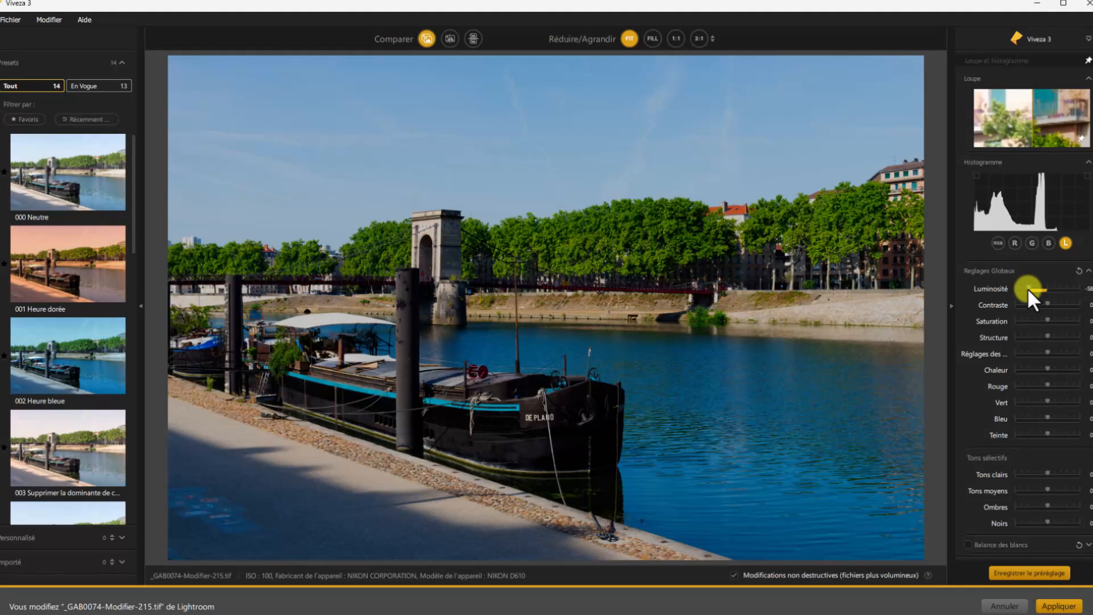
left_click_drag(1027, 287, 1050, 289)
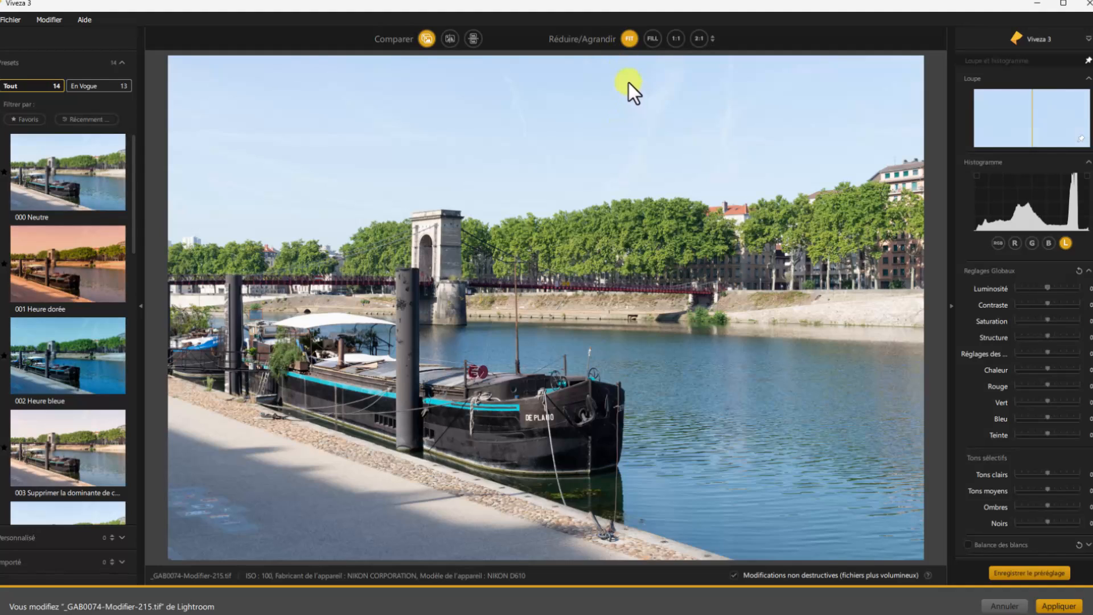
- Examine the photo at the Fill, 1:1 and 2:1 zoom levels and return to the fitted view
left_click(653, 41)
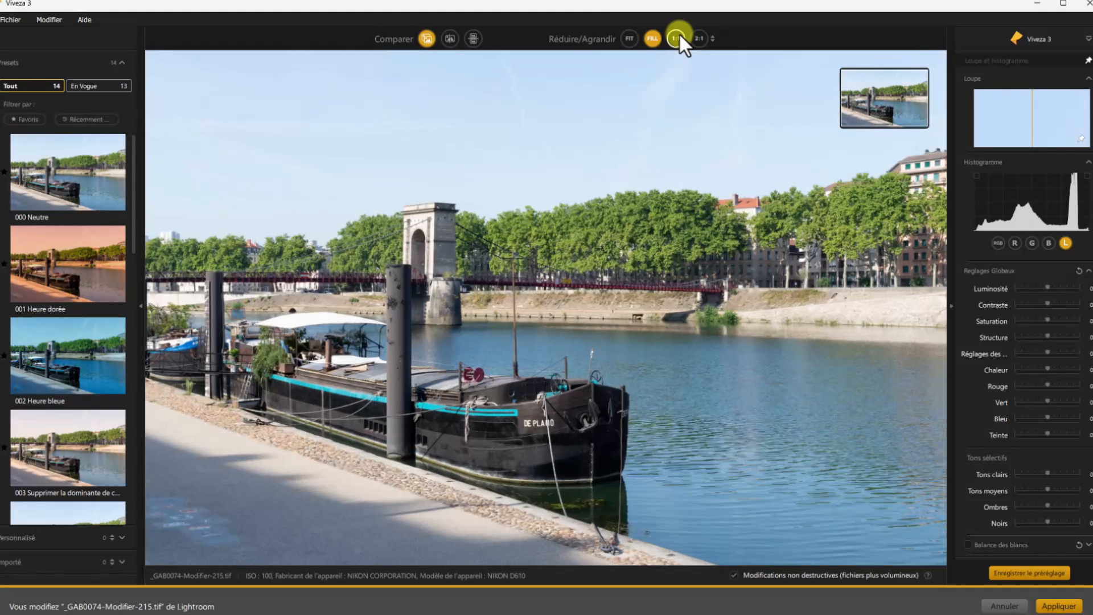
left_click(677, 38)
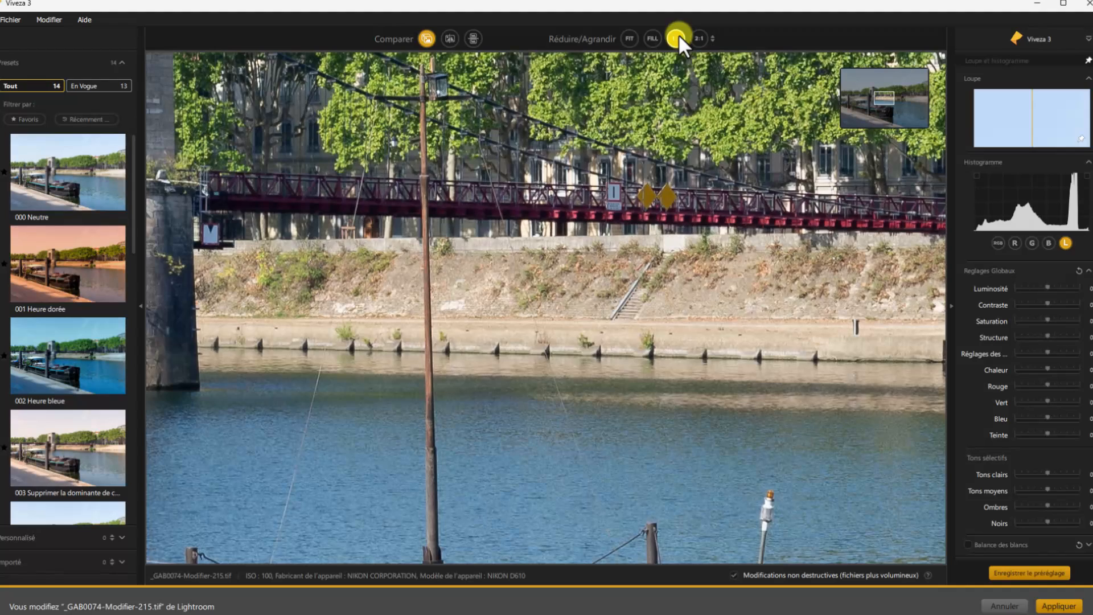
left_click(698, 38)
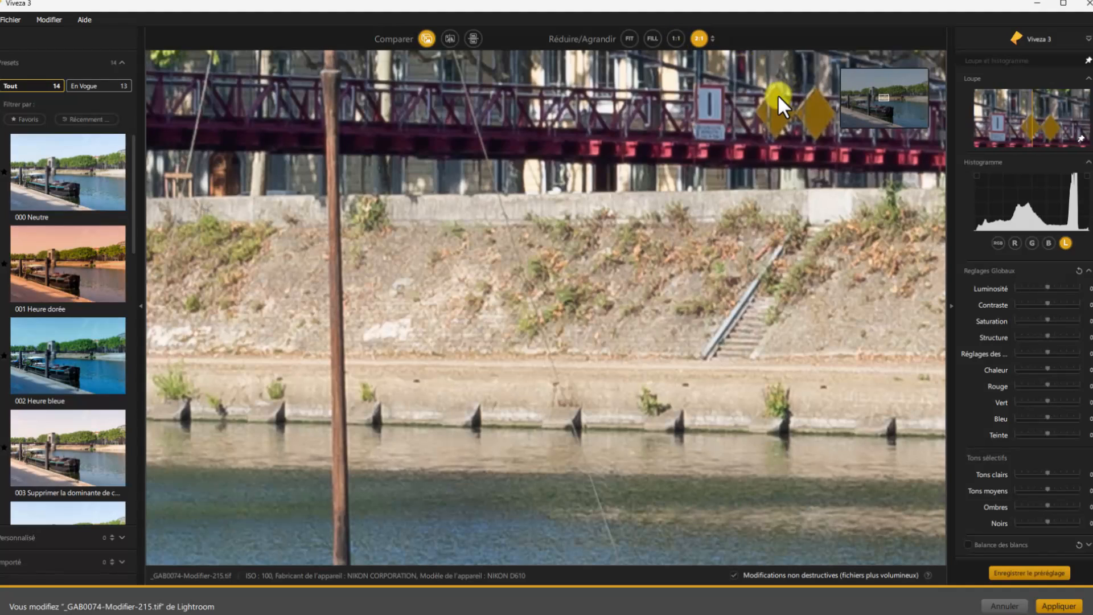
left_click(712, 38)
left_click(635, 38)
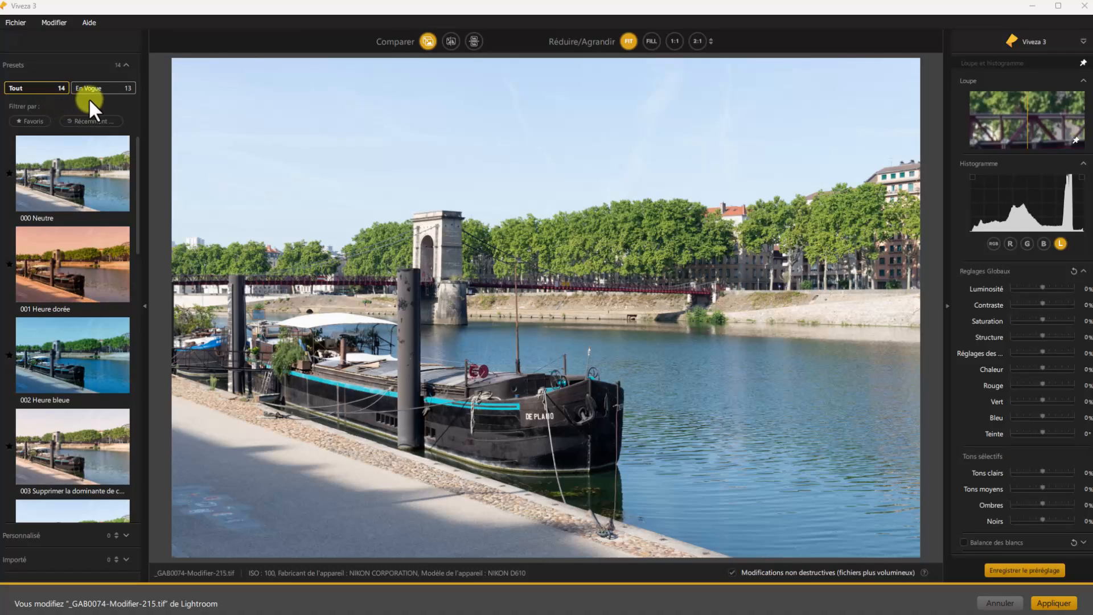
- Browse the En Vogue presets, list all presets again and apply the 001 Heure dorée preset to the photo
left_click(110, 86)
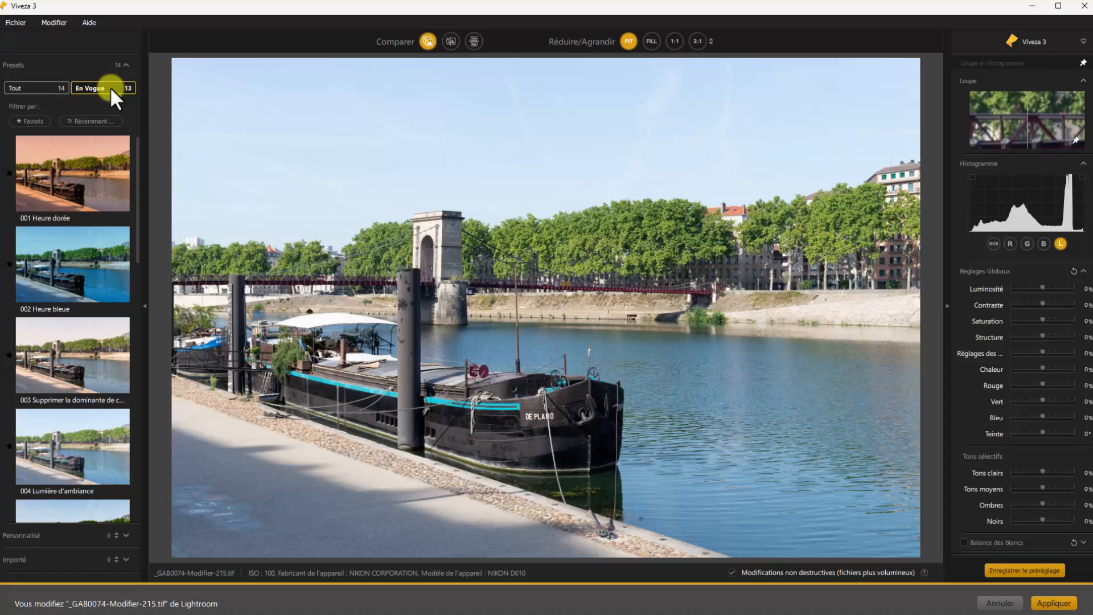
left_click(44, 90)
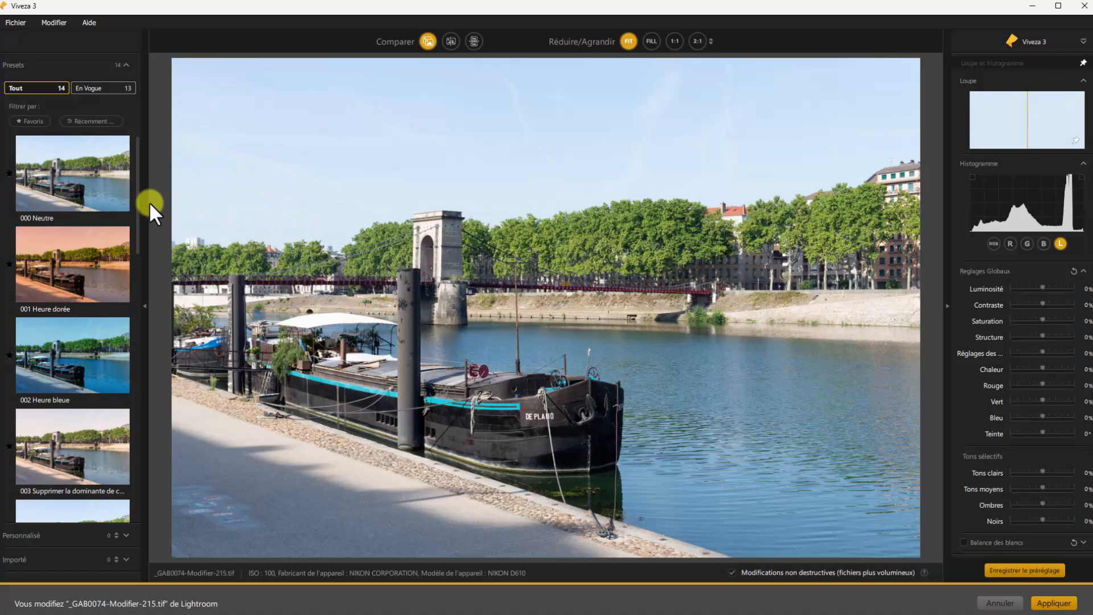
left_click(97, 179)
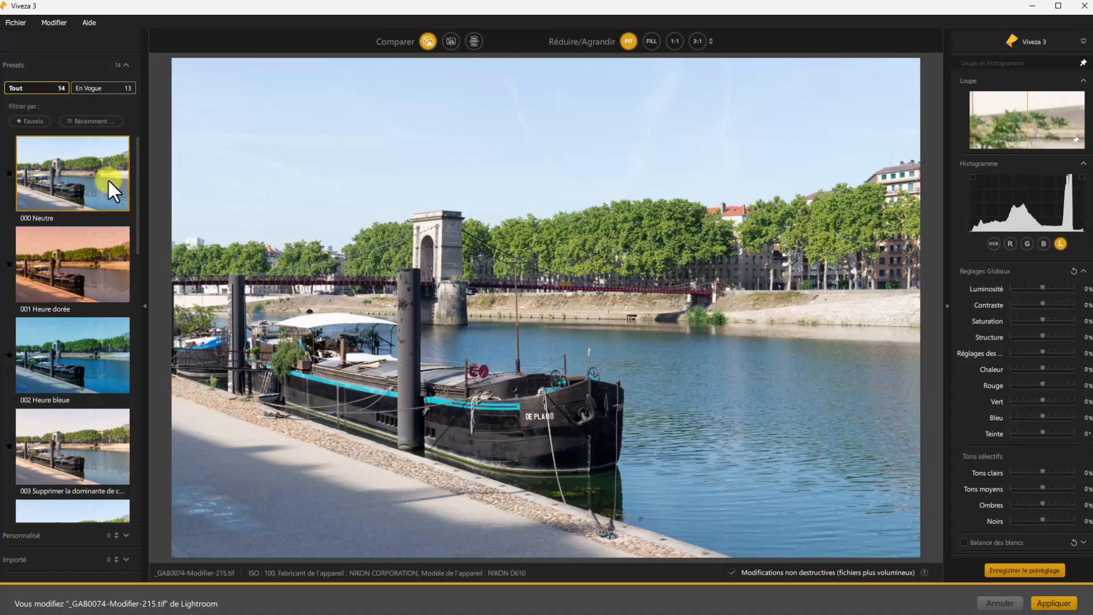
left_click(103, 243)
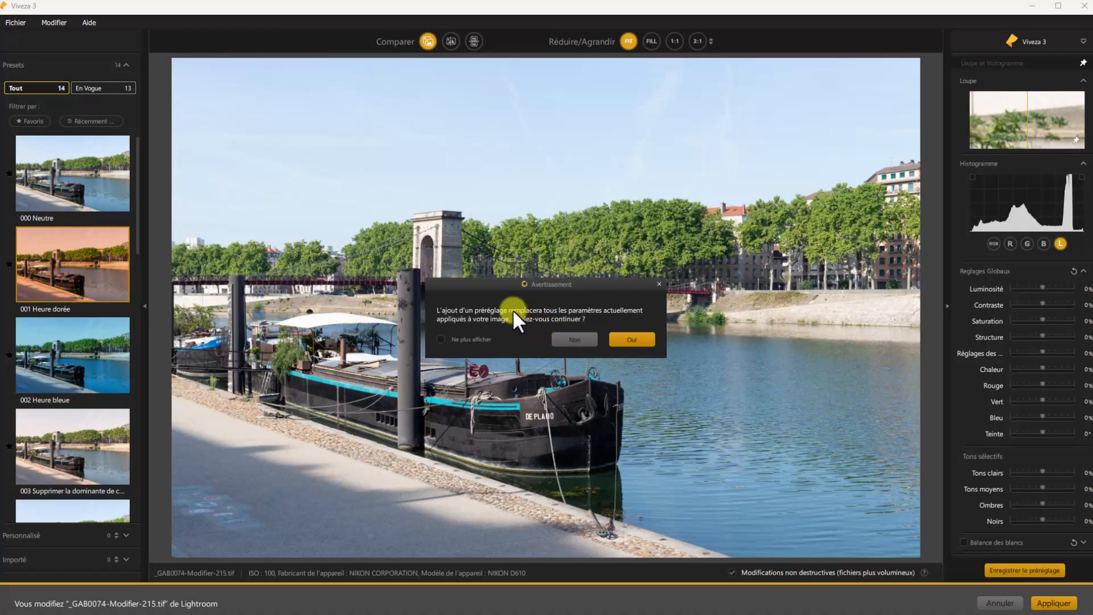
left_click(640, 344)
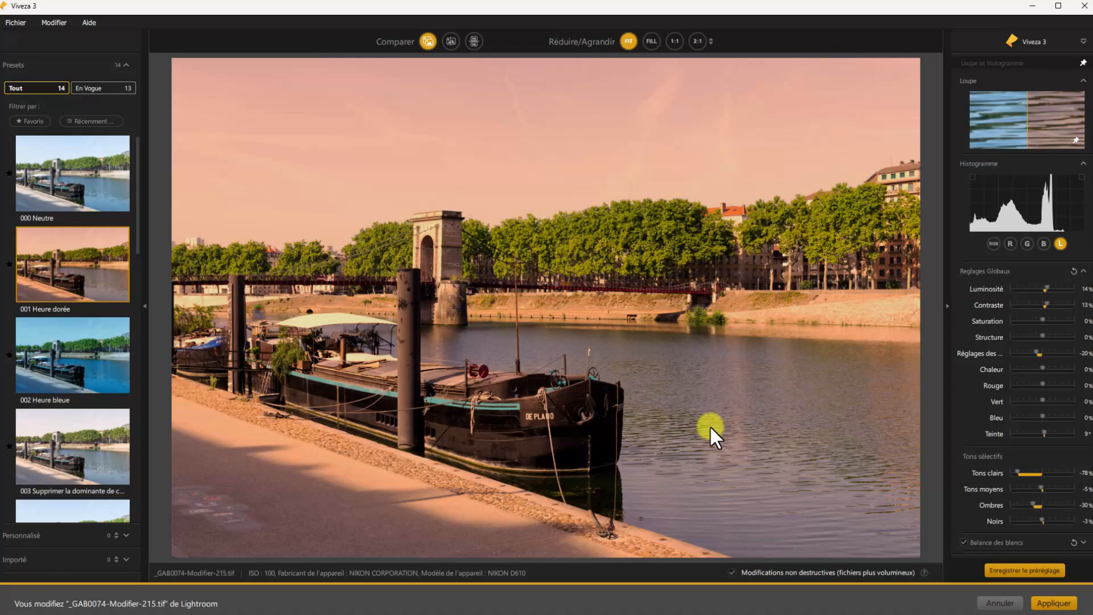
- Try the 002 Heure bleue preset, return to 001 Heure dorée and look over its adjustment values
left_click(90, 364)
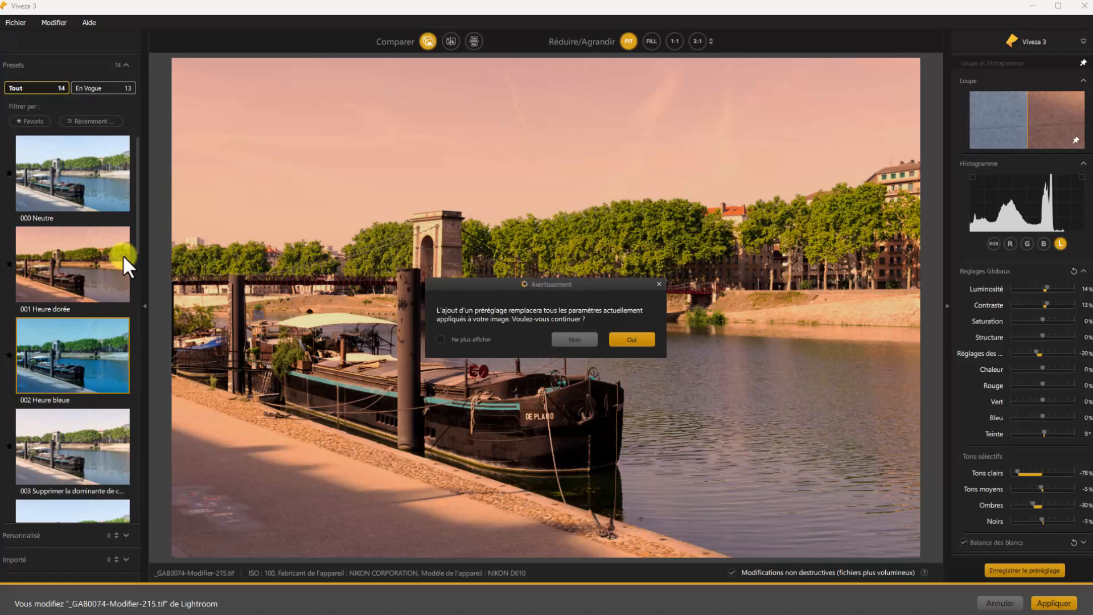
key("Return")
mouse_move(136, 207)
left_mouse_down()
mouse_move(141, 366)
mouse_move(152, 210)
left_mouse_up()
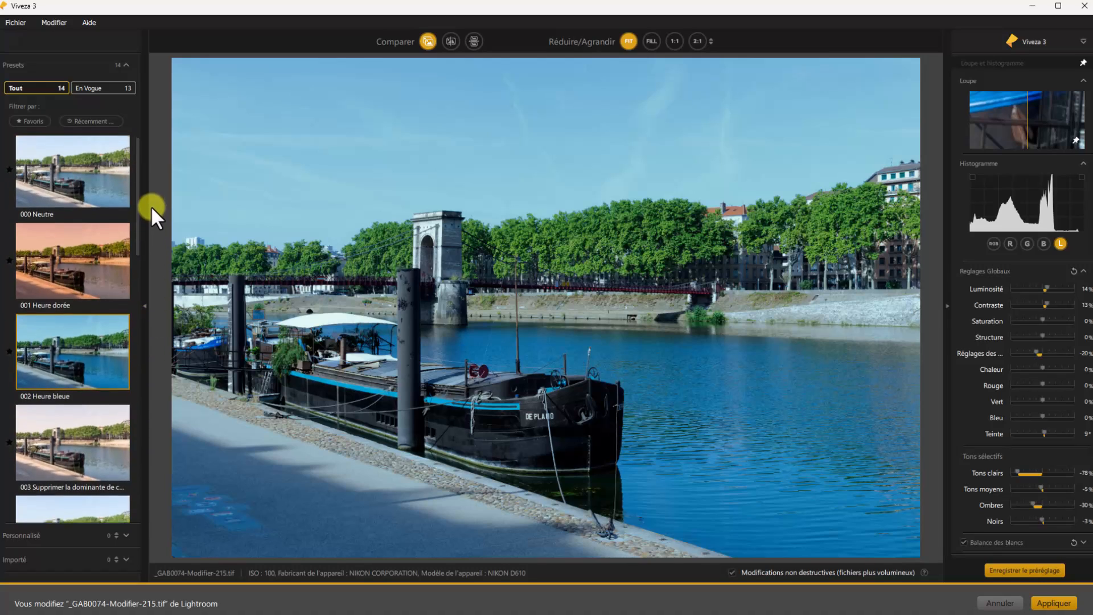
left_click(76, 254)
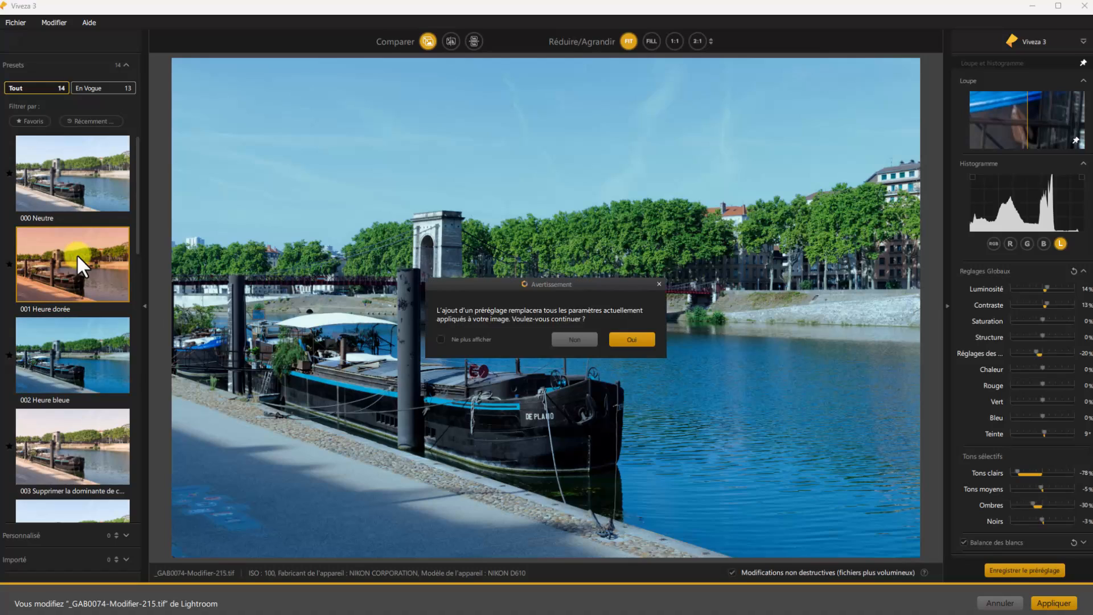
left_click(618, 338)
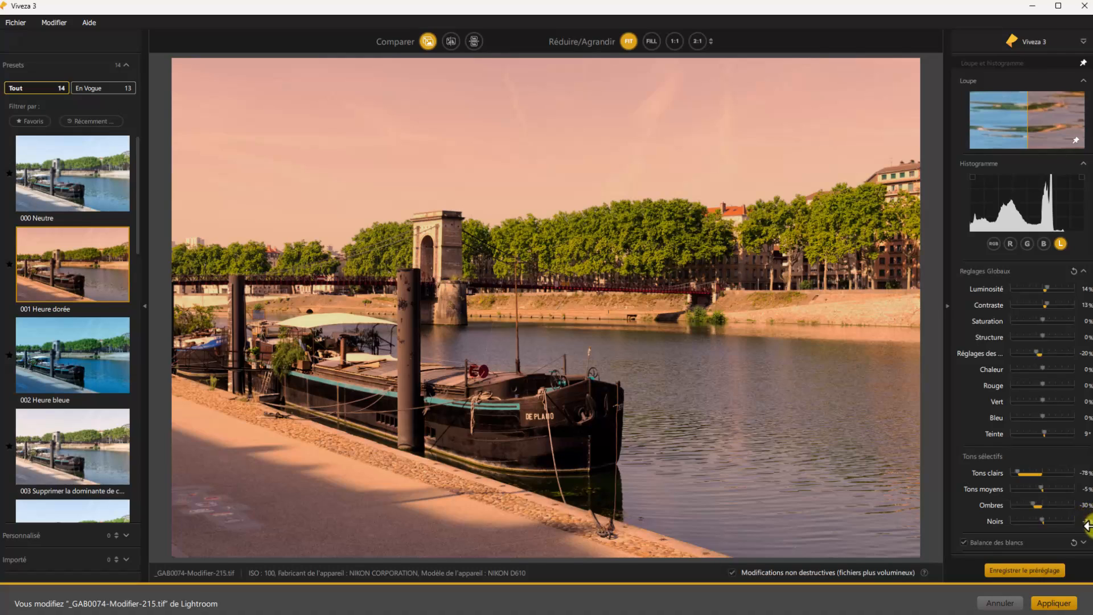
scroll(1087, 549, "down", 1)
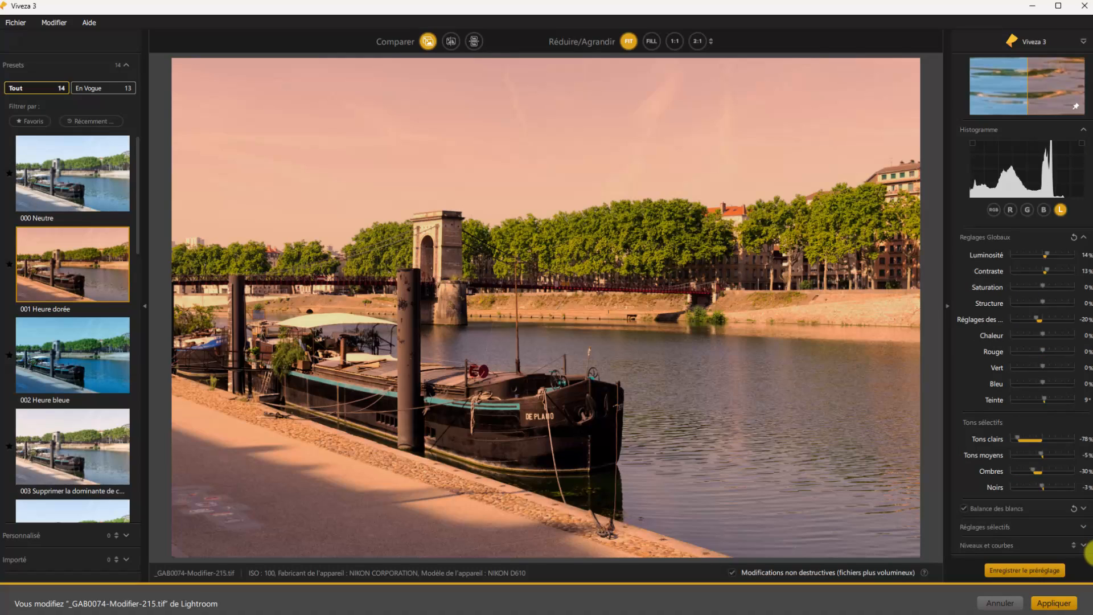
scroll(1021, 449, "up", 1)
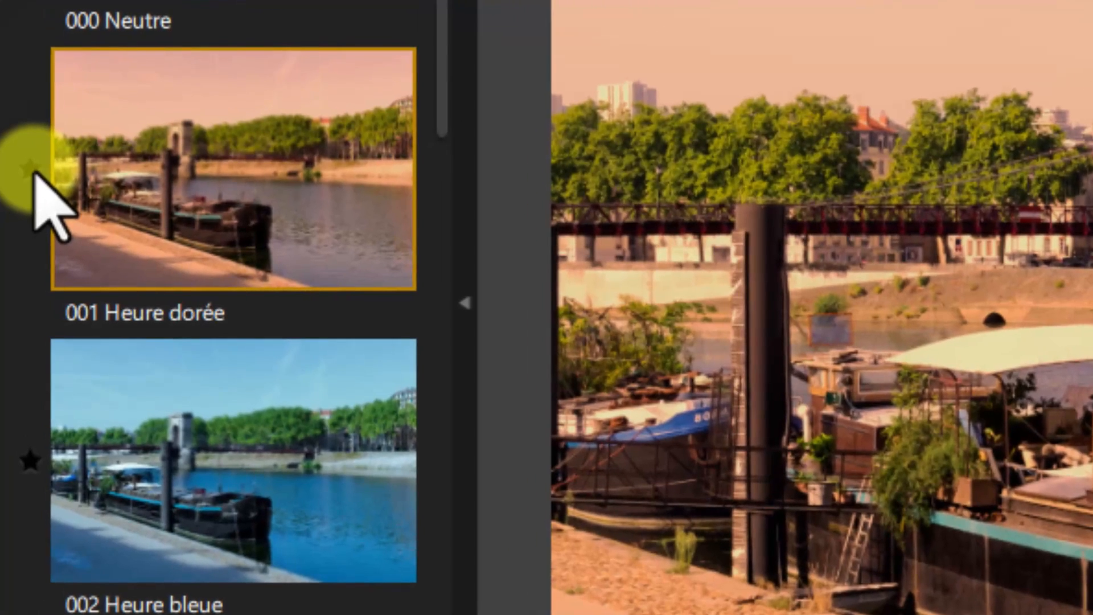
- Mark the 001 Heure dorée preset as a favourite, check the Favoris filter and show all presets again
left_click(31, 168)
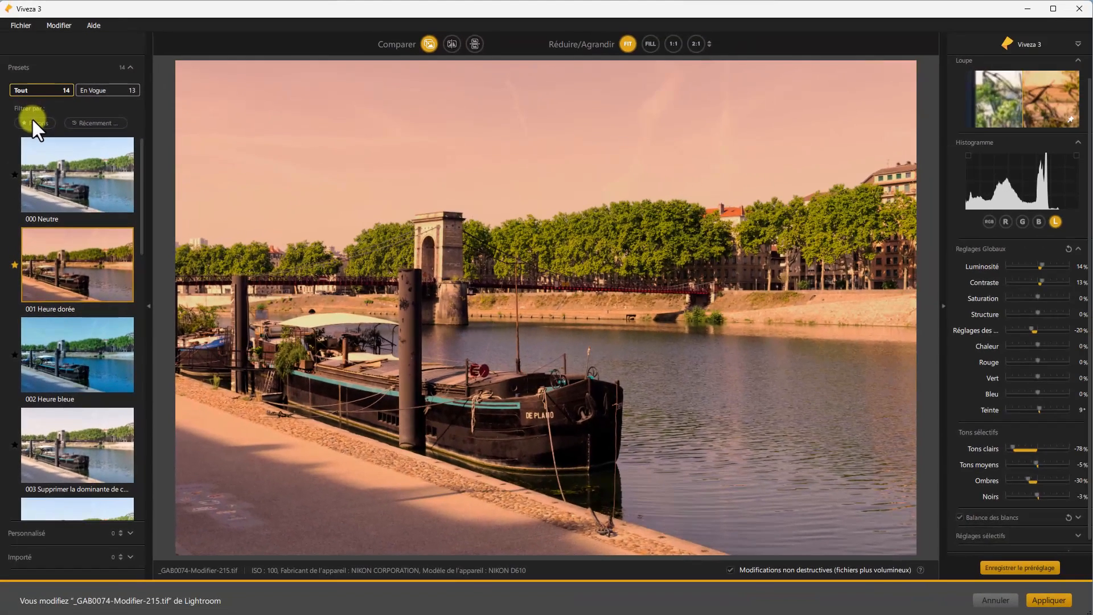
left_click(32, 118)
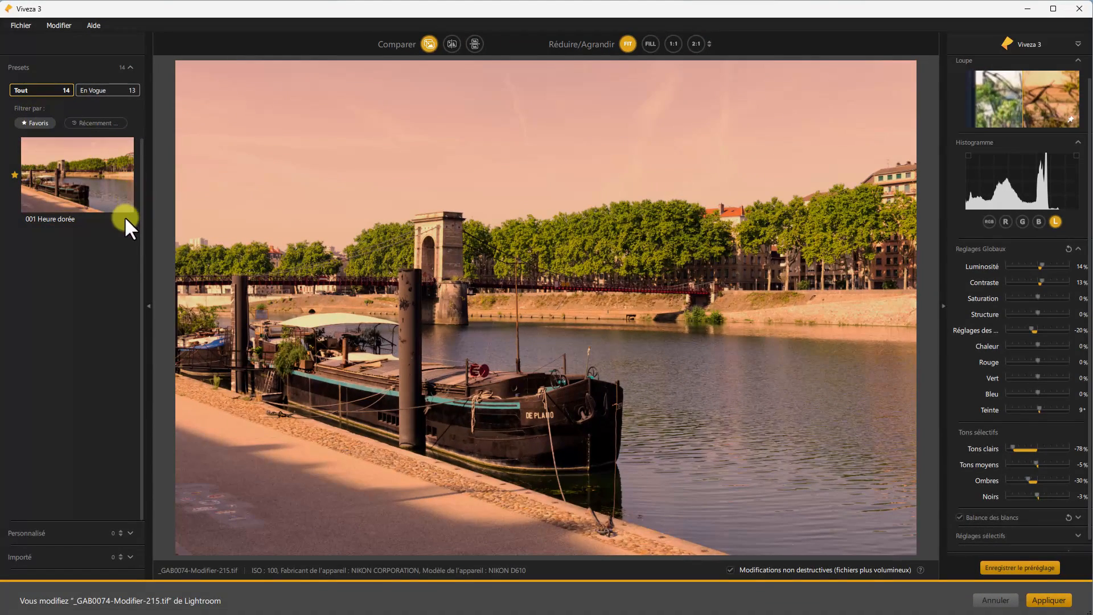
left_click(33, 122)
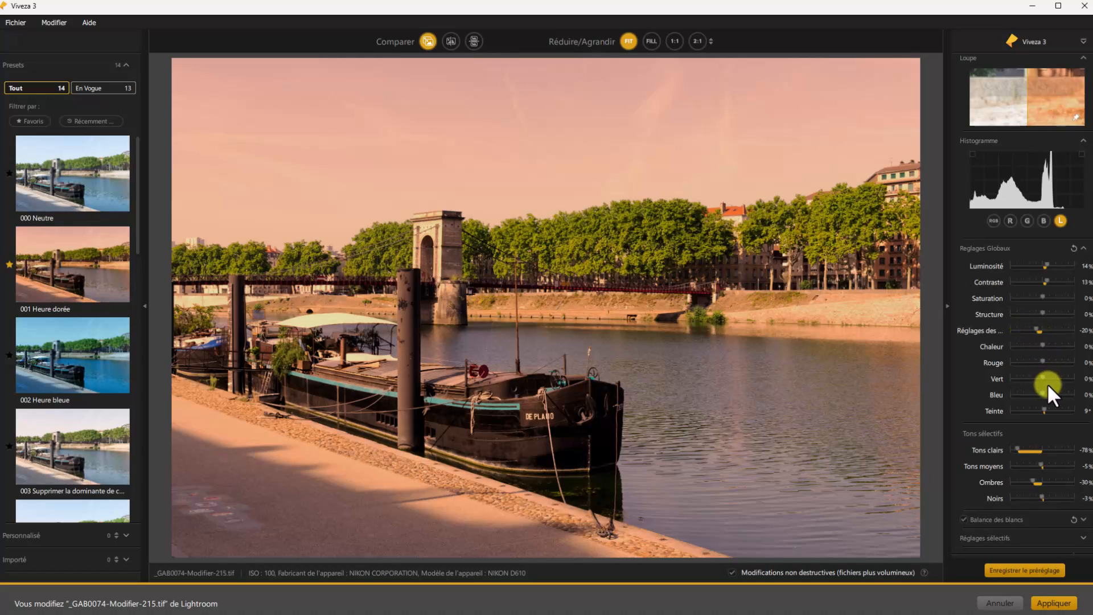
- Lower the Saturation to -50 % and save the settings, including control points, as a custom preset named Tuto
left_click_drag(1042, 298, 1027, 297)
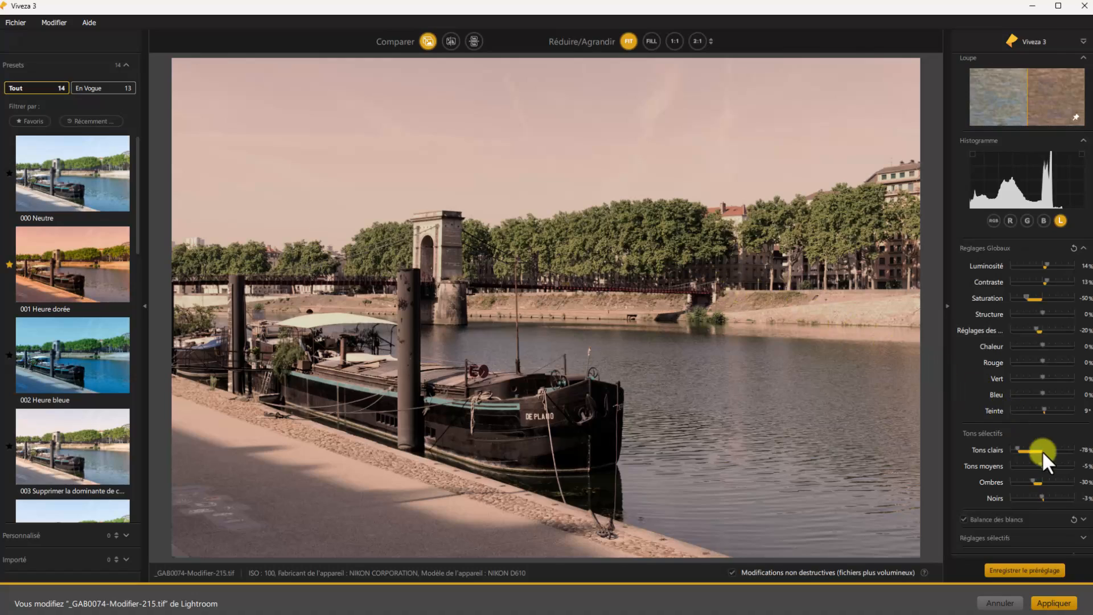
left_click(1034, 569)
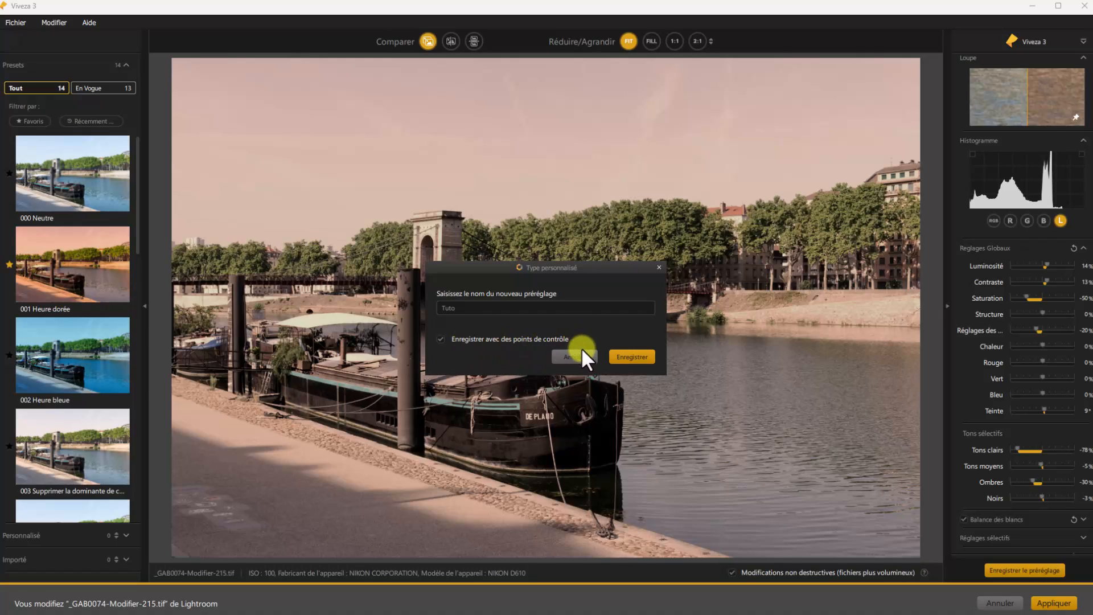
left_click(630, 356)
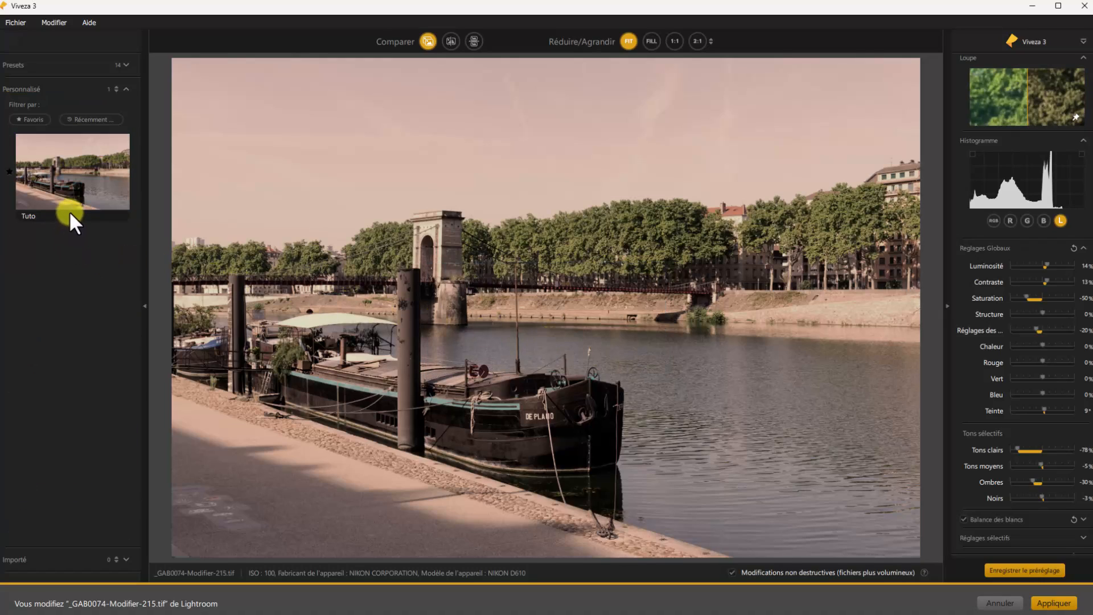
- Set the Saturation to -25 % and update the custom Tuto preset with the new settings, including control points
mouse_move(94, 203)
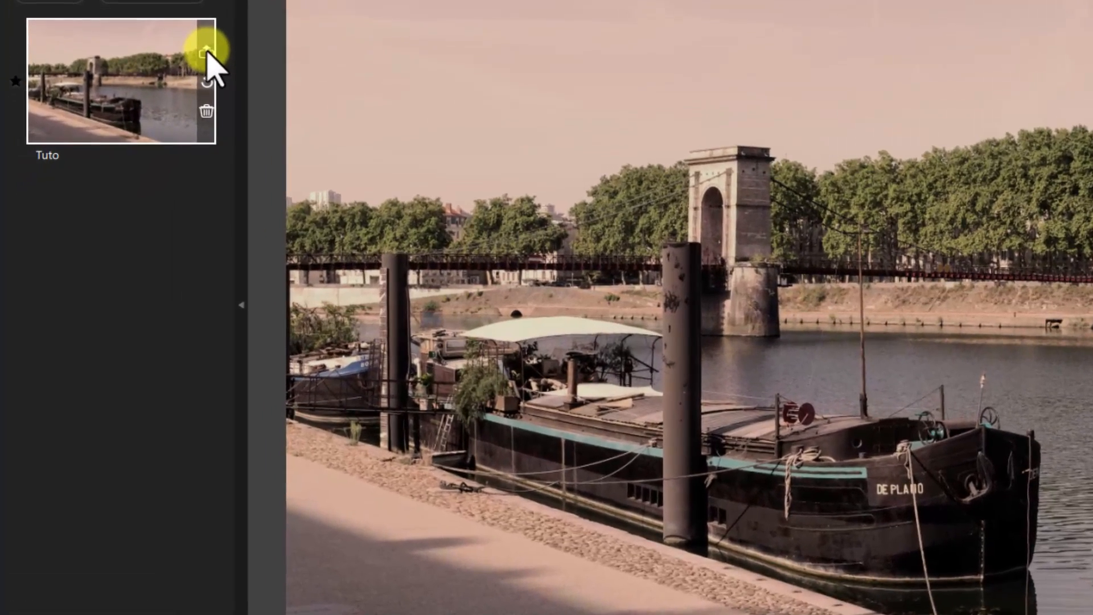
mouse_move(124, 192)
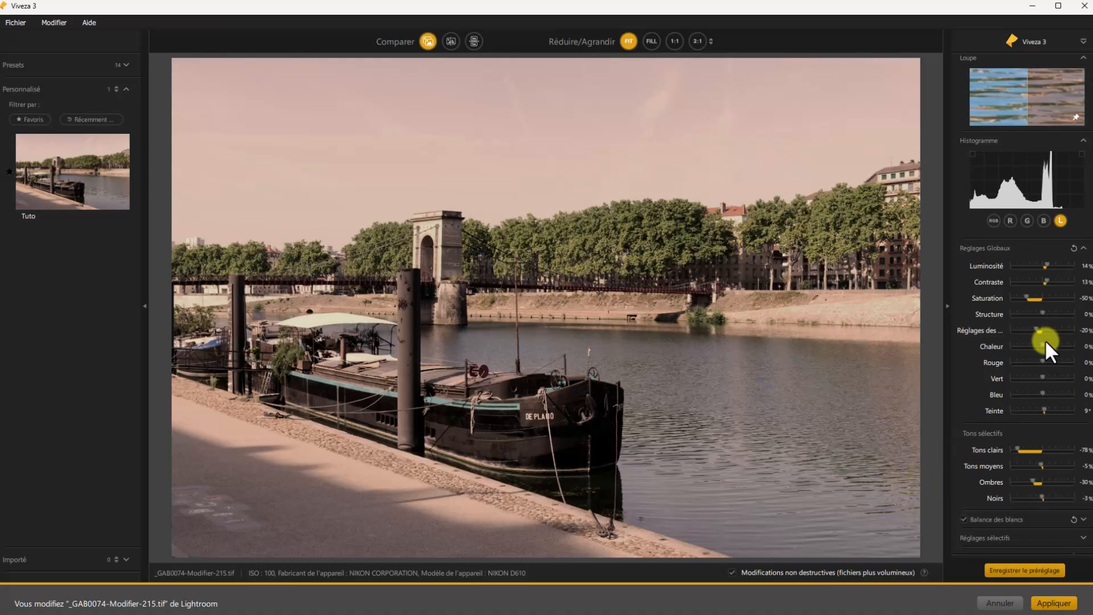
left_click_drag(1029, 295, 1034, 295)
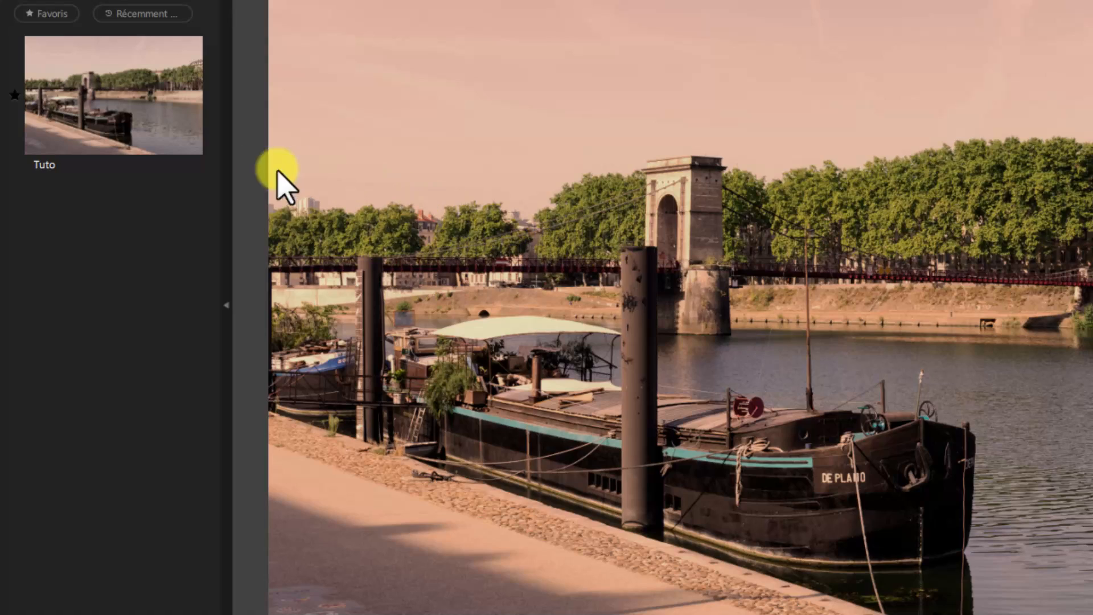
left_click(198, 95)
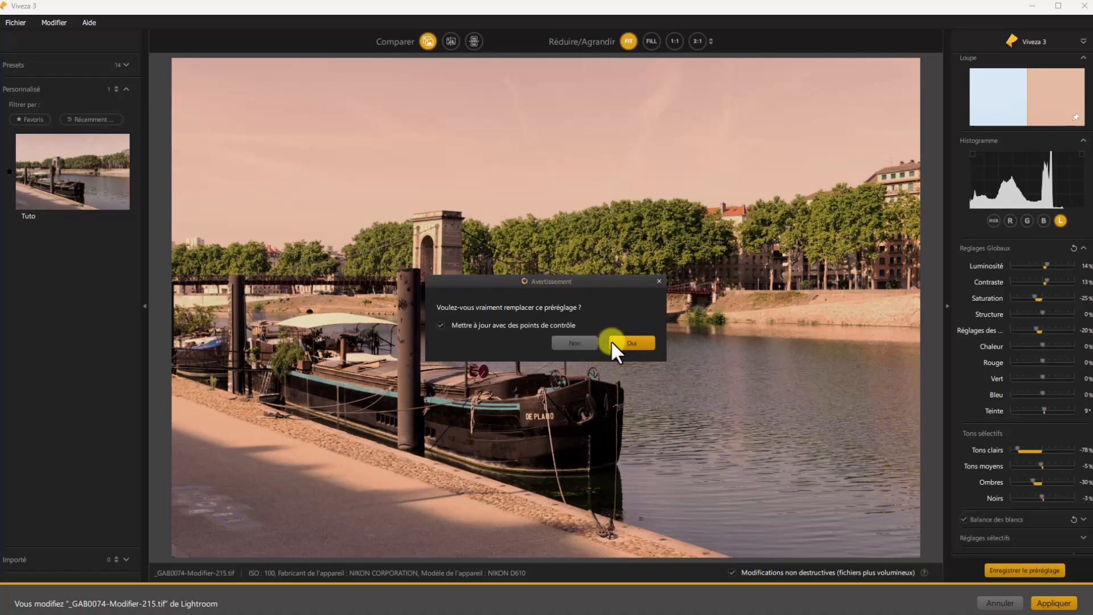
left_click(631, 342)
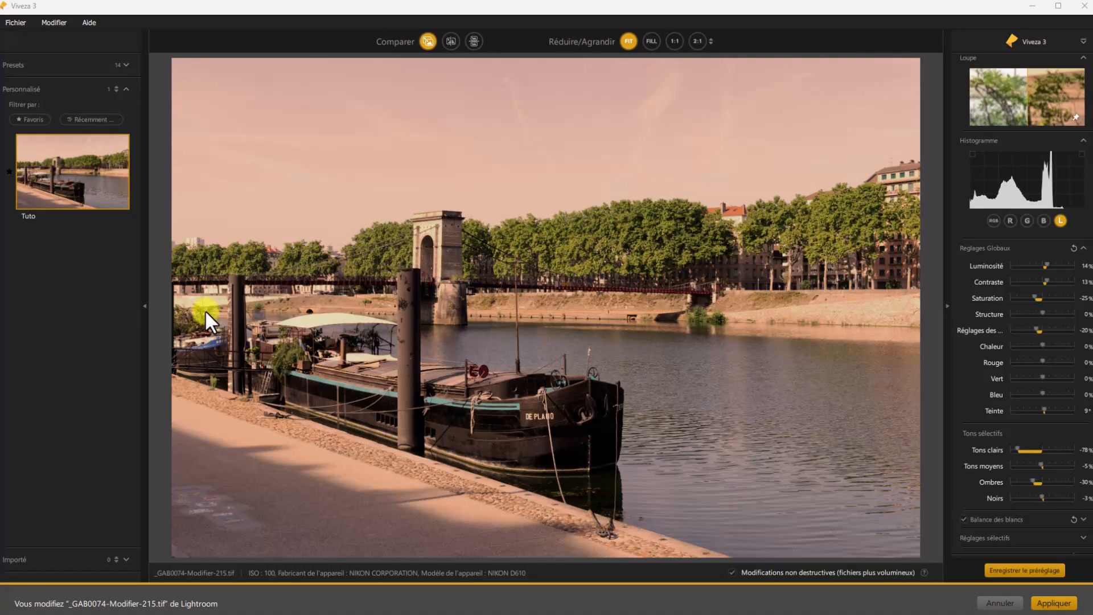
- Export the custom Tuto preset to the Desktop folder
mouse_move(127, 150)
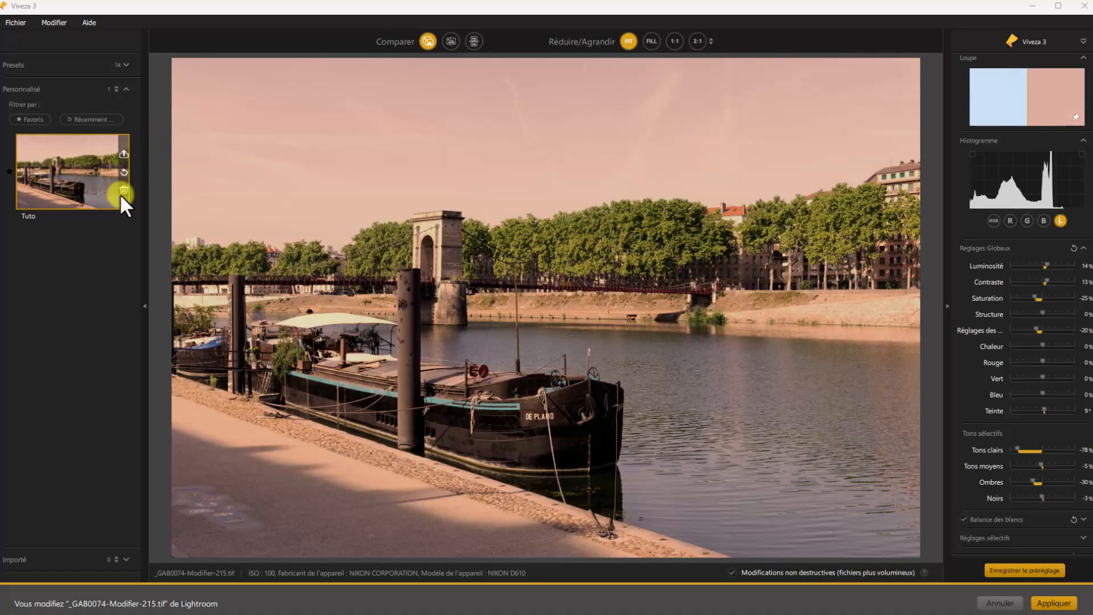
left_click(123, 152)
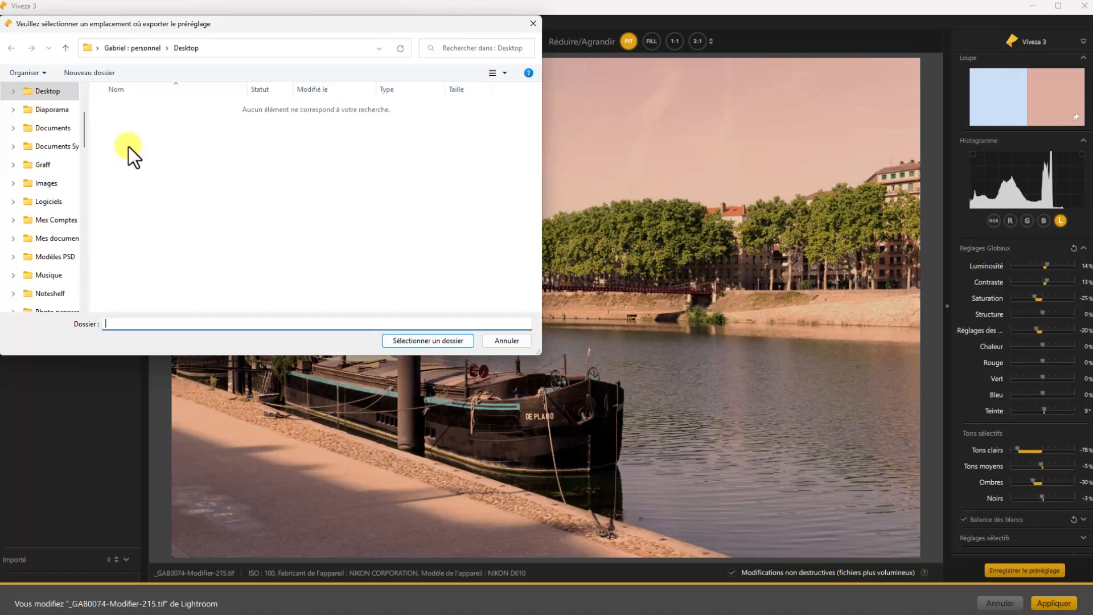
left_click(427, 341)
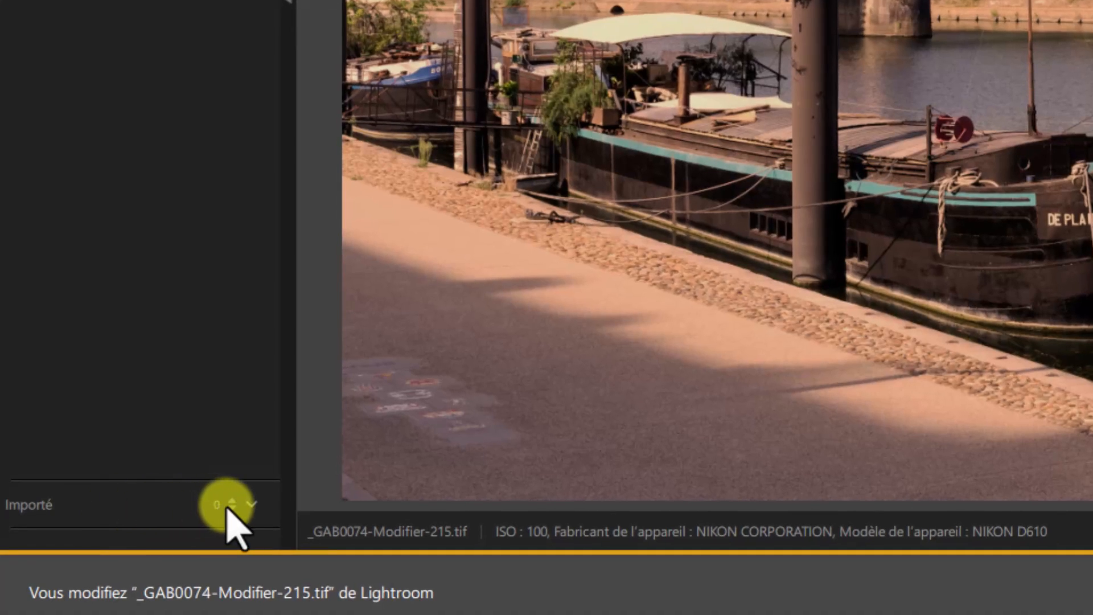
- Import the Tuto.json preset file from the Desktop folder into the Importé presets
right_click(233, 507)
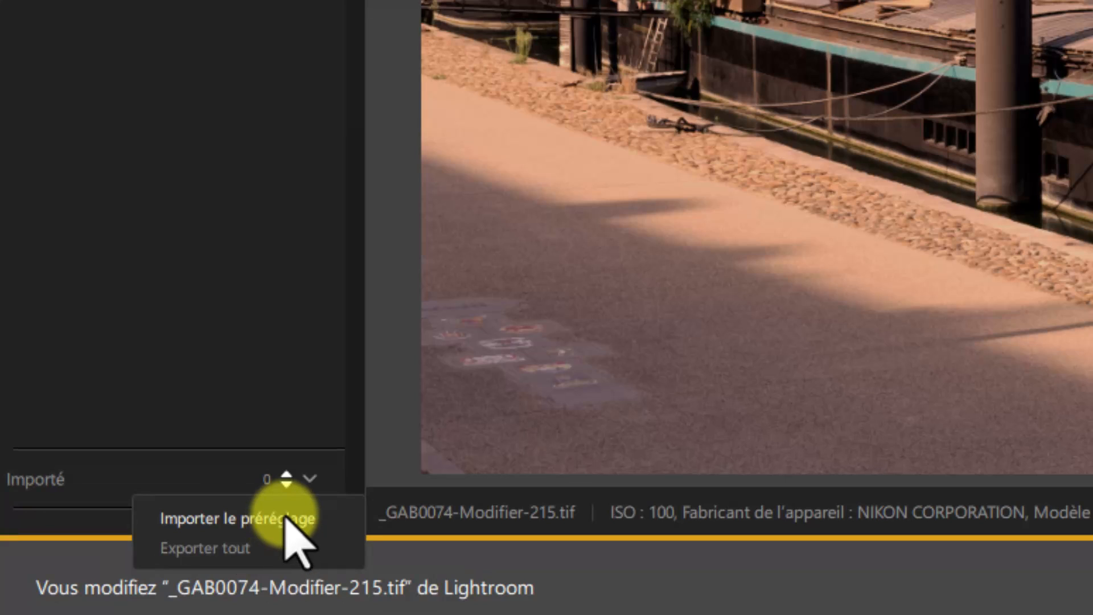
left_click(286, 518)
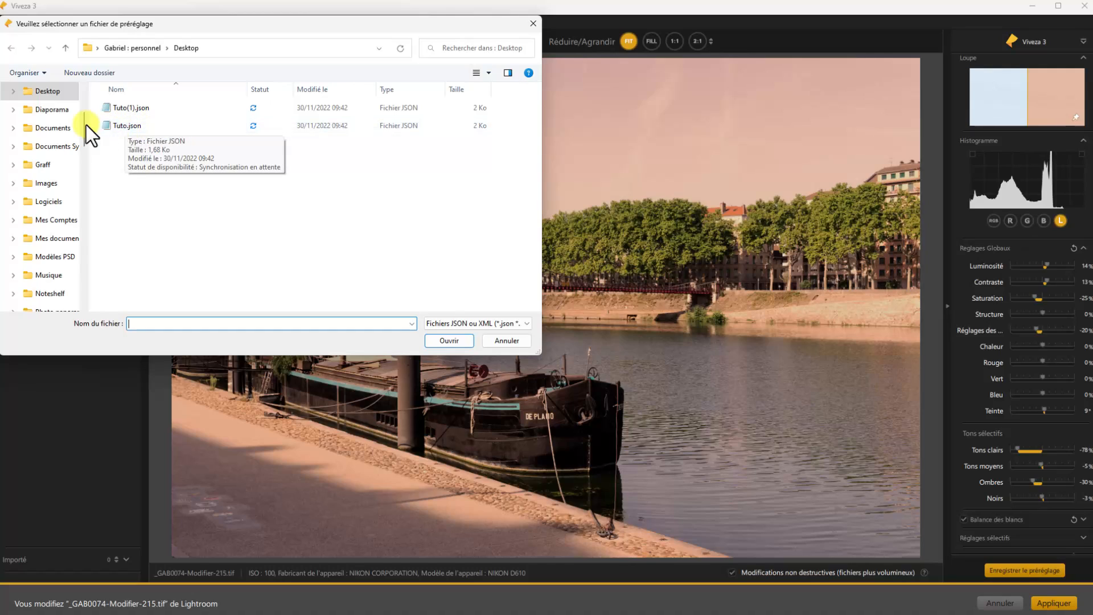
left_click(135, 128)
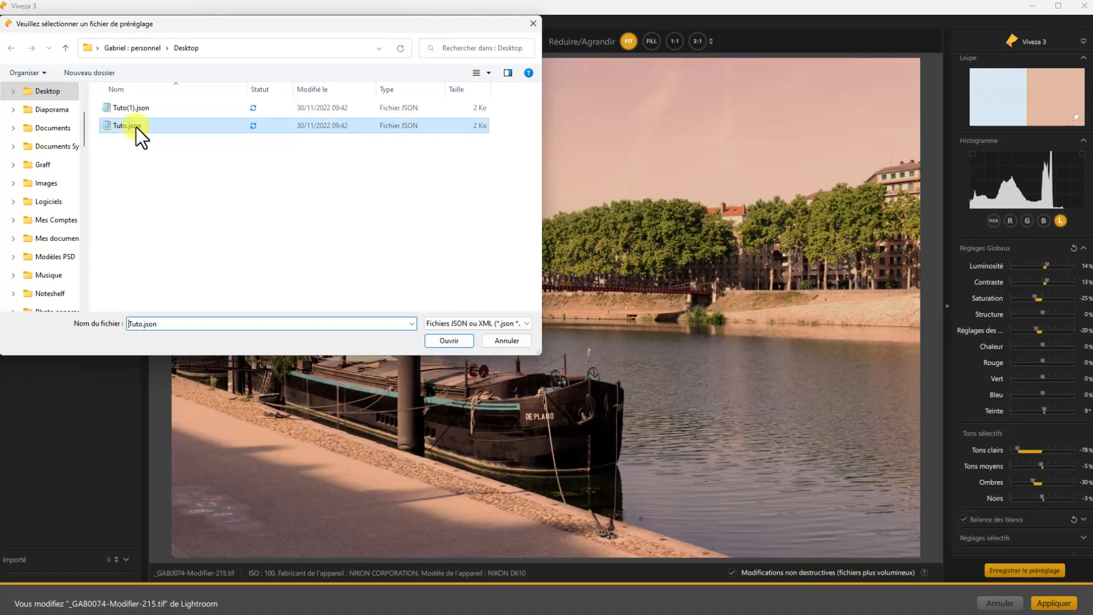
left_click(458, 344)
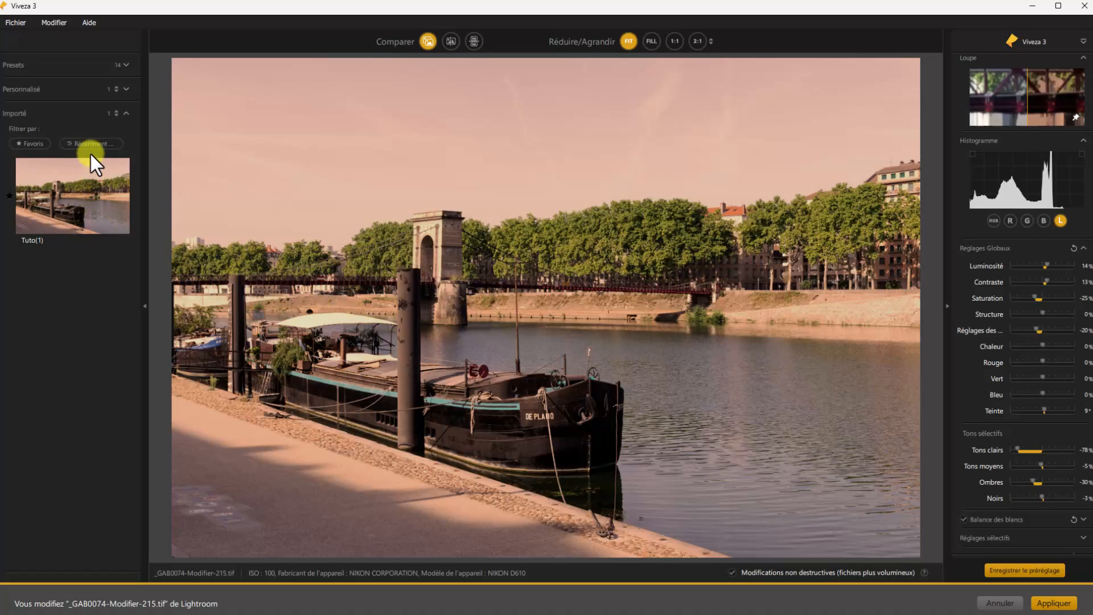
mouse_move(107, 196)
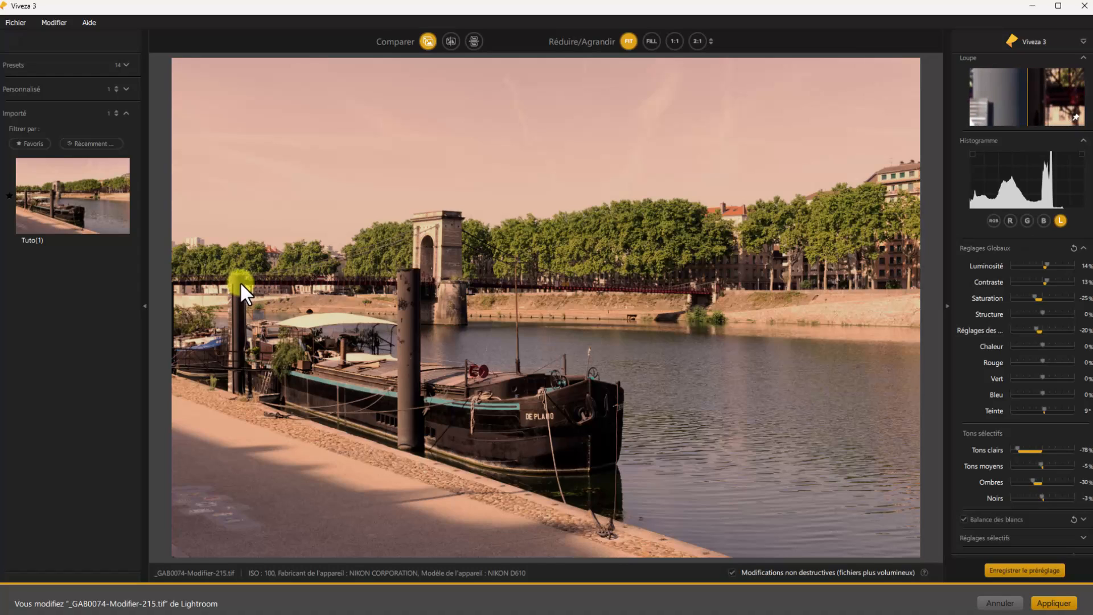
- Return to the built-in presets and replace the current settings with the 000 Neutre preset
left_click(26, 64)
left_click(69, 167)
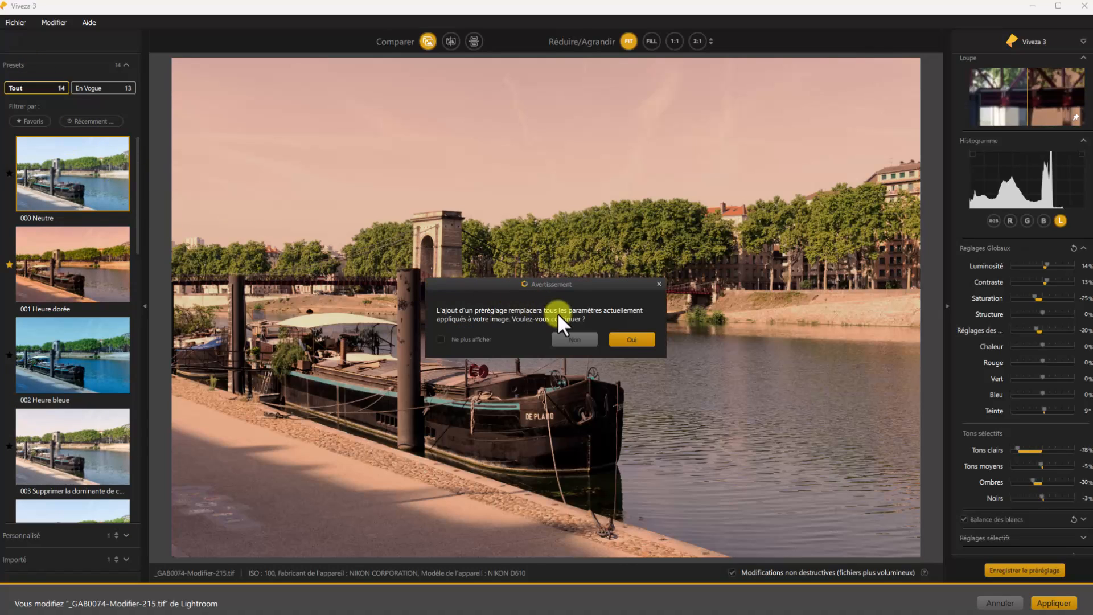
left_click(631, 338)
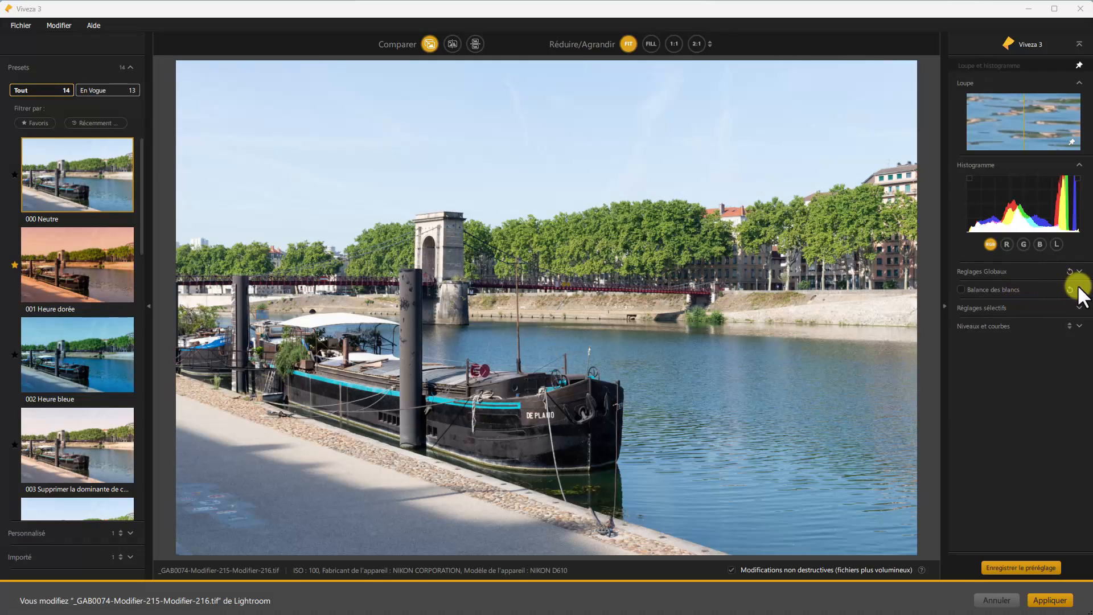
- Enable the Balance des blancs, expand its settings and try out the Température adjustment, leaving it at 0°
left_click(961, 289)
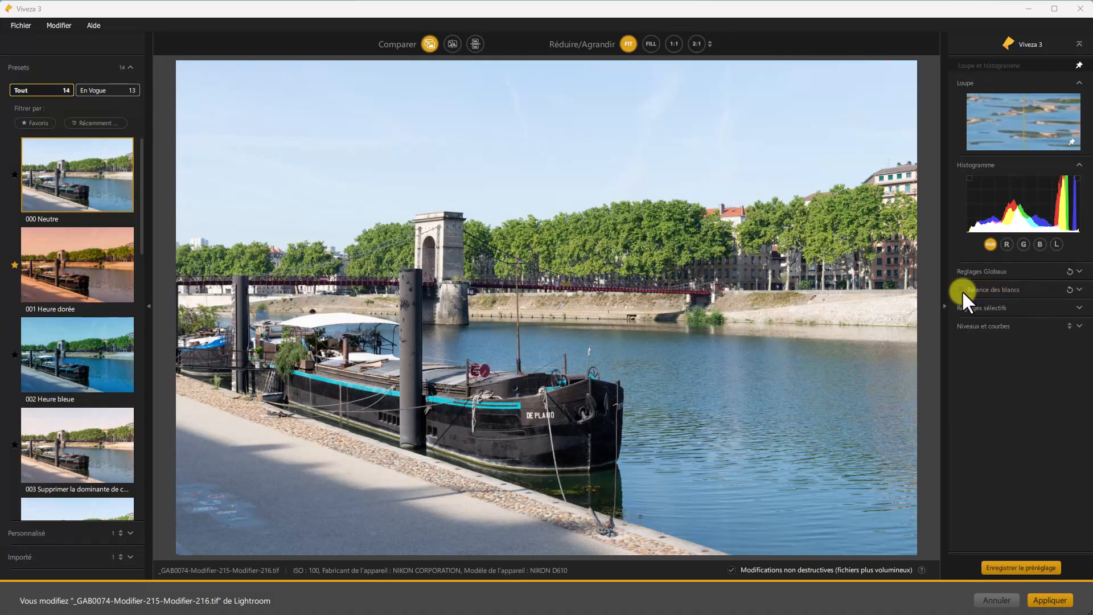
left_click(1079, 291)
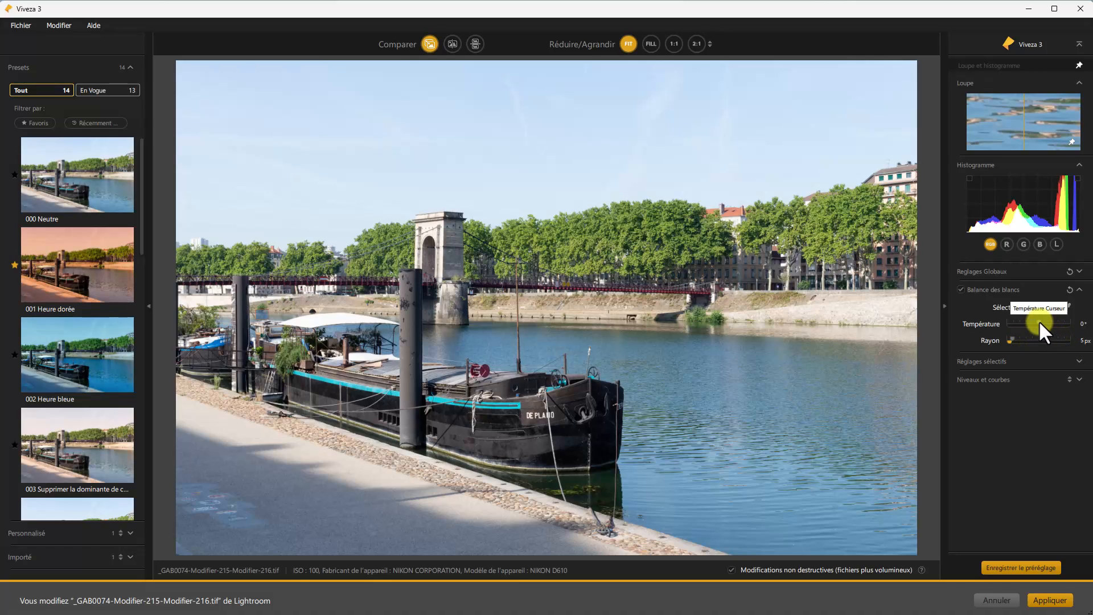
mouse_move(1039, 324)
left_mouse_down()
mouse_move(1027, 321)
mouse_move(1041, 323)
left_mouse_up()
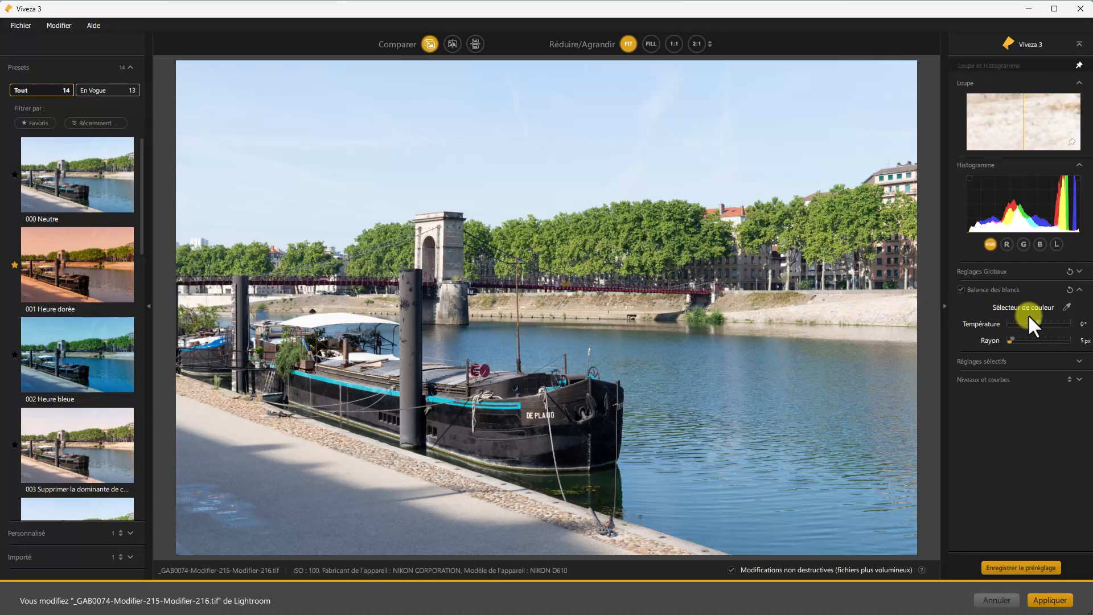
- Set the white balance colour picker's Rayon to 25 px and sample the bridge tower's stone, finishing on its base
left_click(1067, 306)
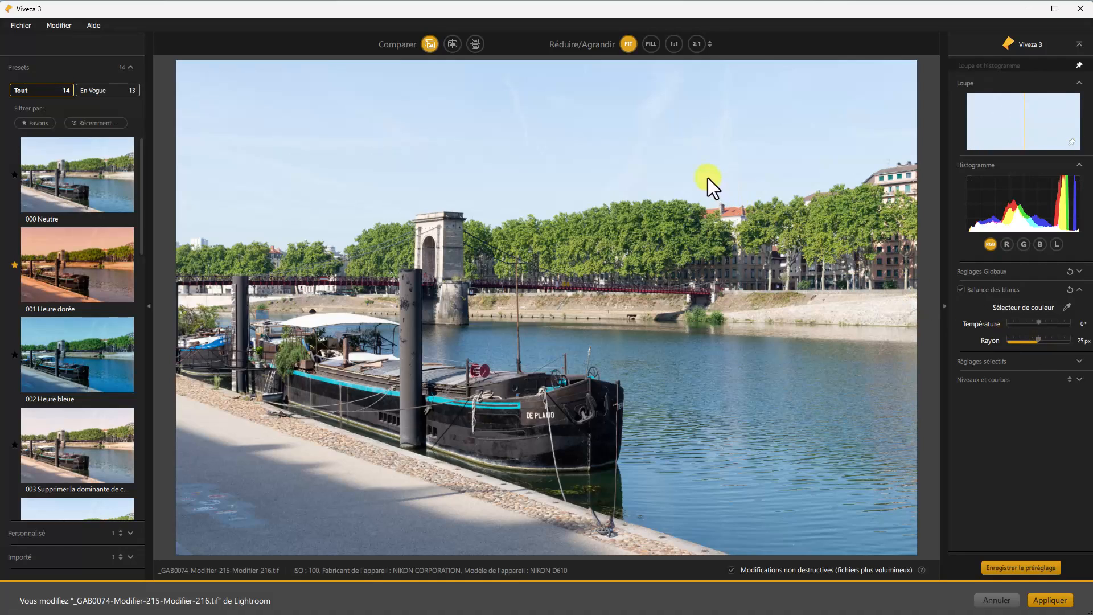
left_click(1067, 305)
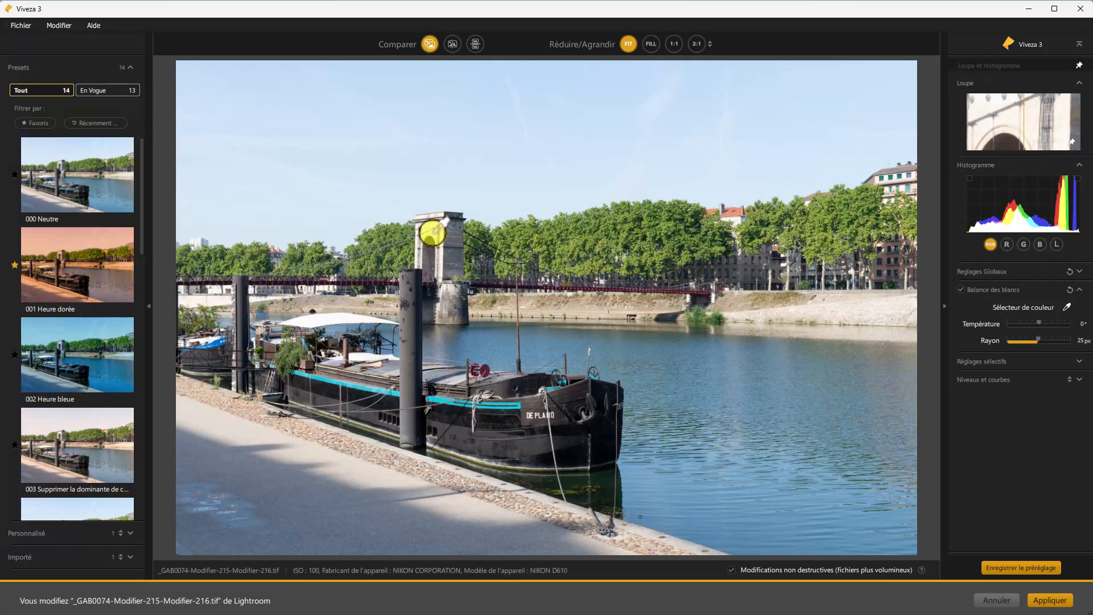
left_click(434, 231)
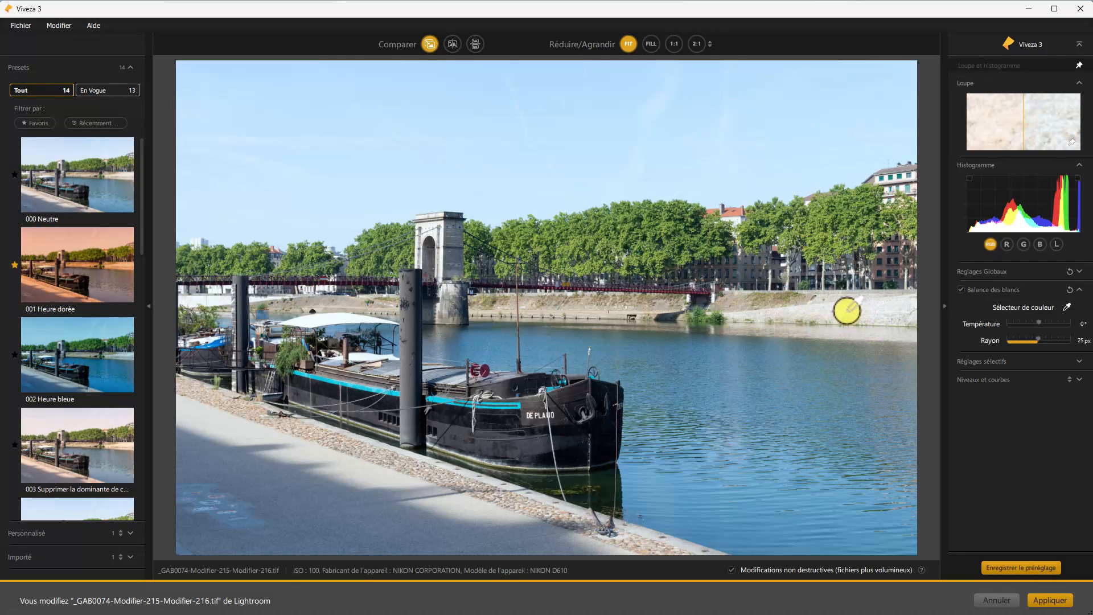
left_click(453, 307)
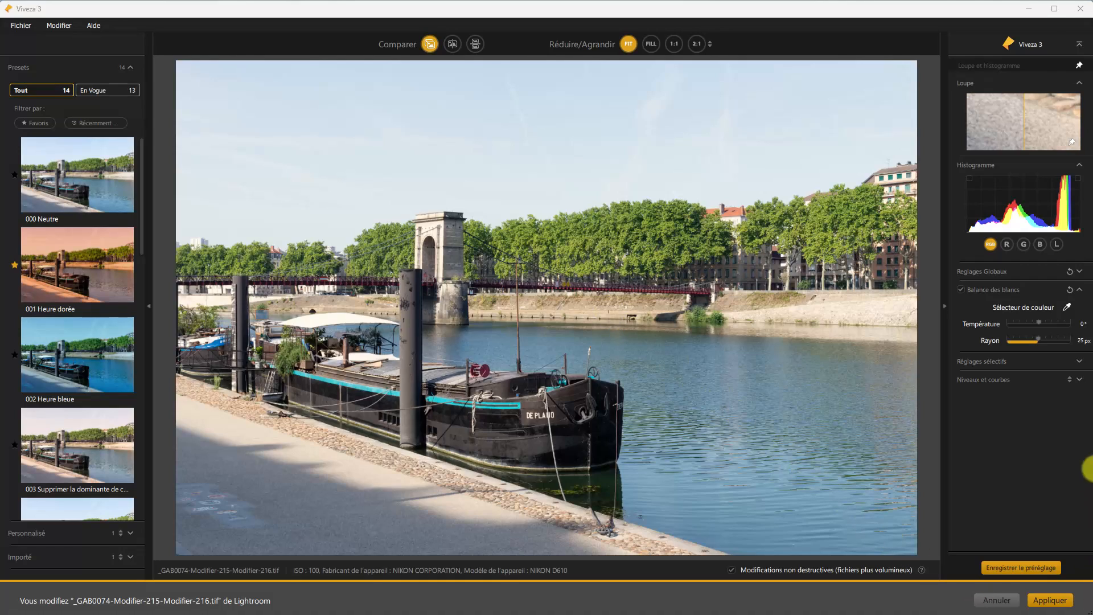
- Expand the Réglages Globaux and set the Luminosité to -10%
left_click(1078, 271)
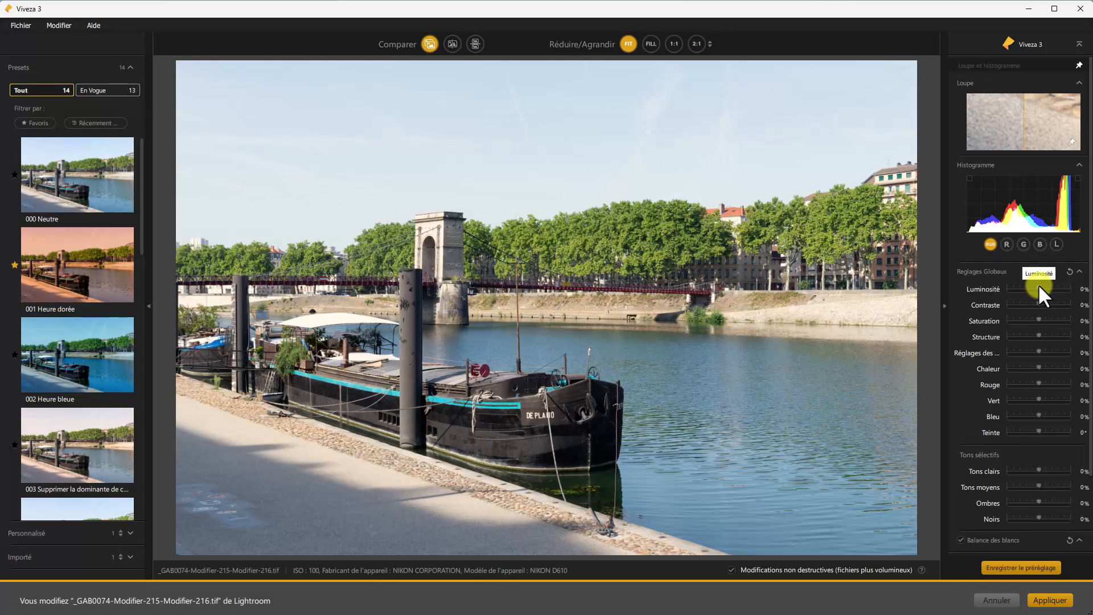
left_click_drag(1038, 286, 1039, 287)
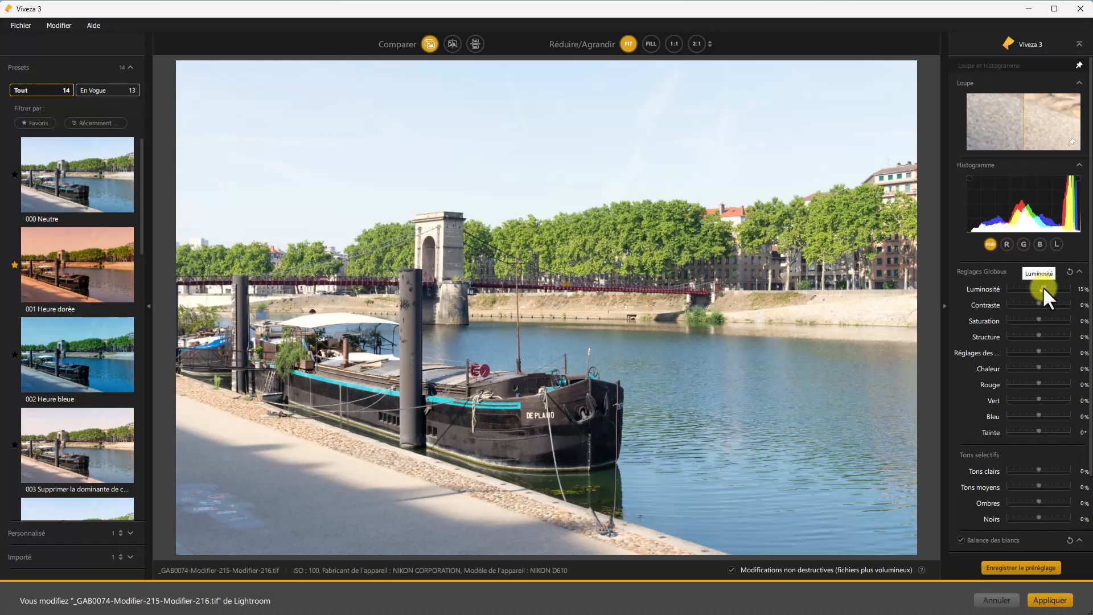
left_click_drag(1042, 285, 1037, 287)
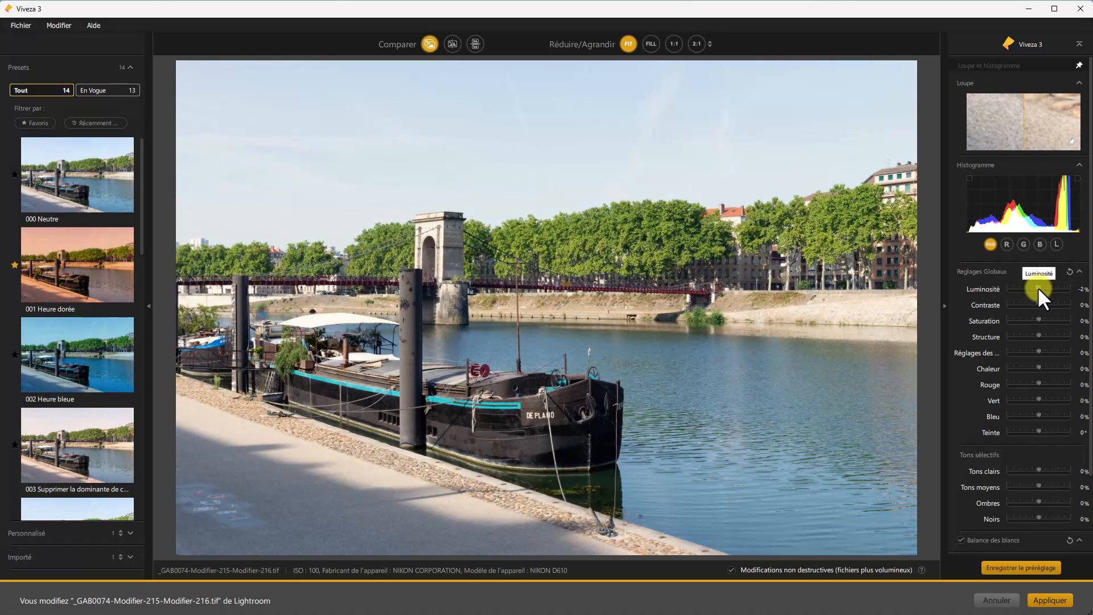
left_click_drag(1037, 287, 1036, 287)
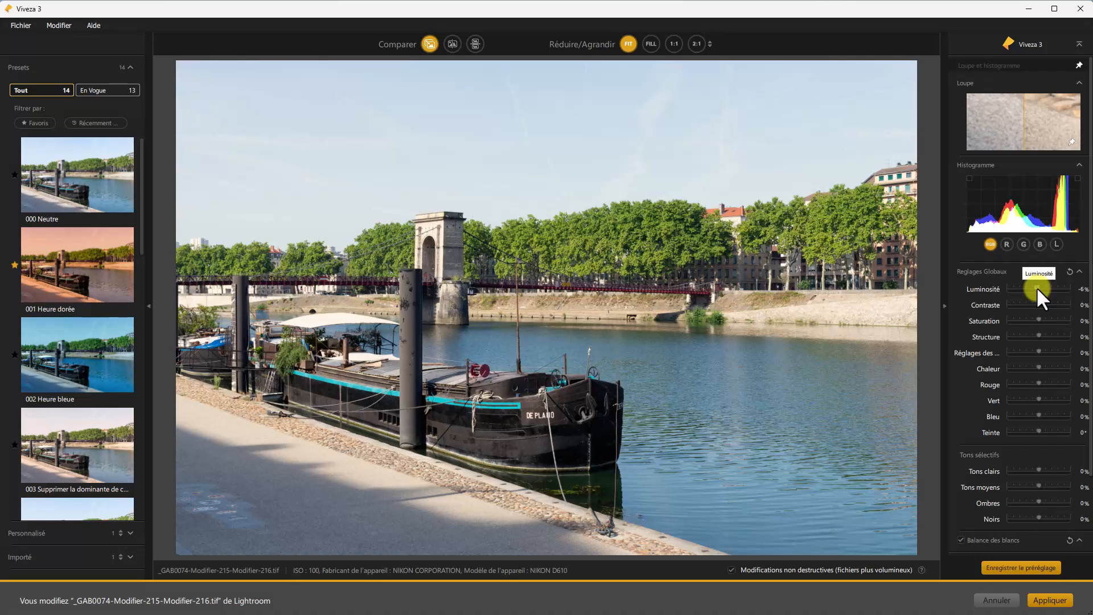
left_click_drag(1036, 287, 1035, 288)
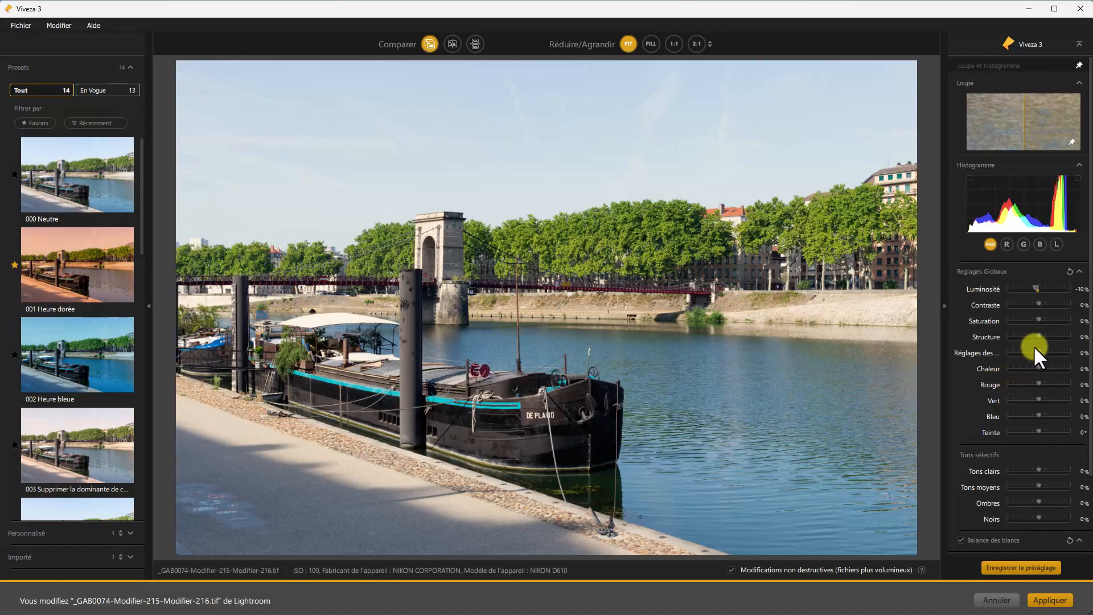
- Set the global Contraste to 15% and compare the edited photo with the original
left_click_drag(1040, 302, 1040, 301)
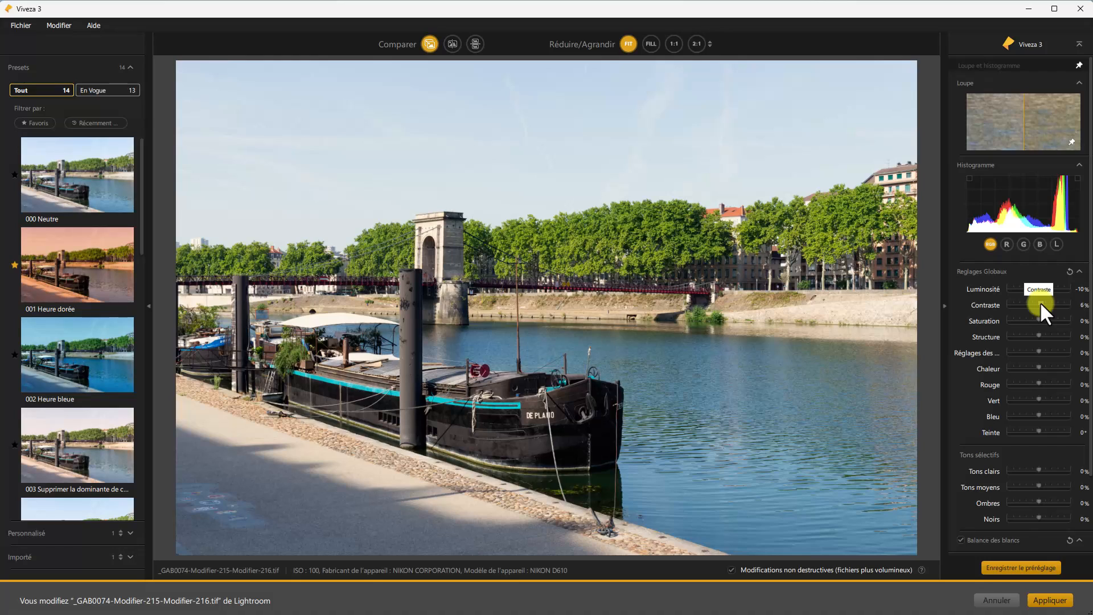
left_click_drag(1040, 302, 1044, 302)
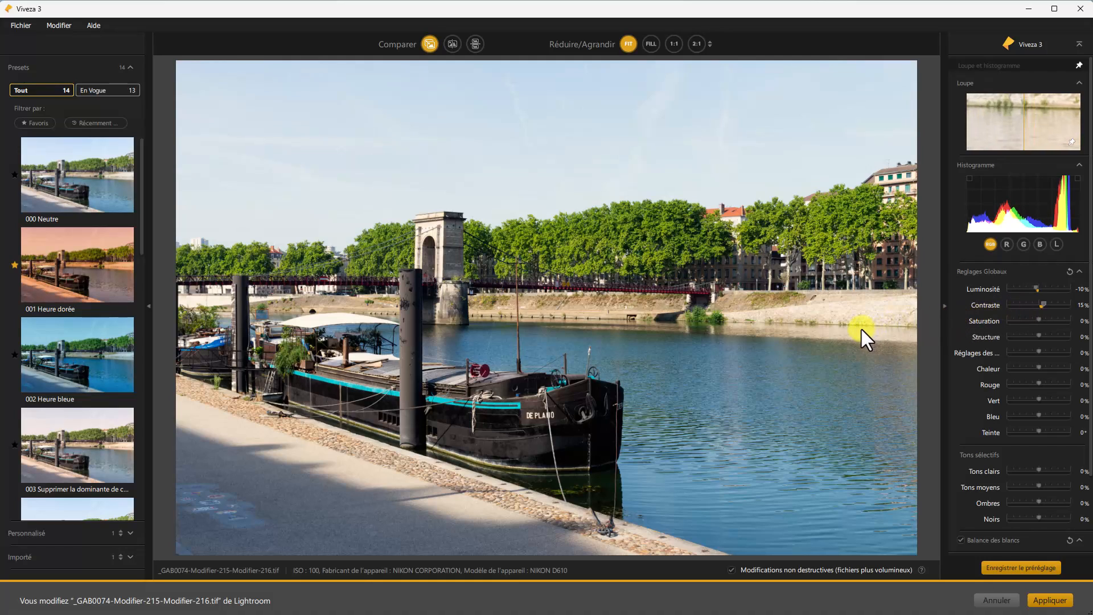
left_click_drag(424, 48, 426, 49)
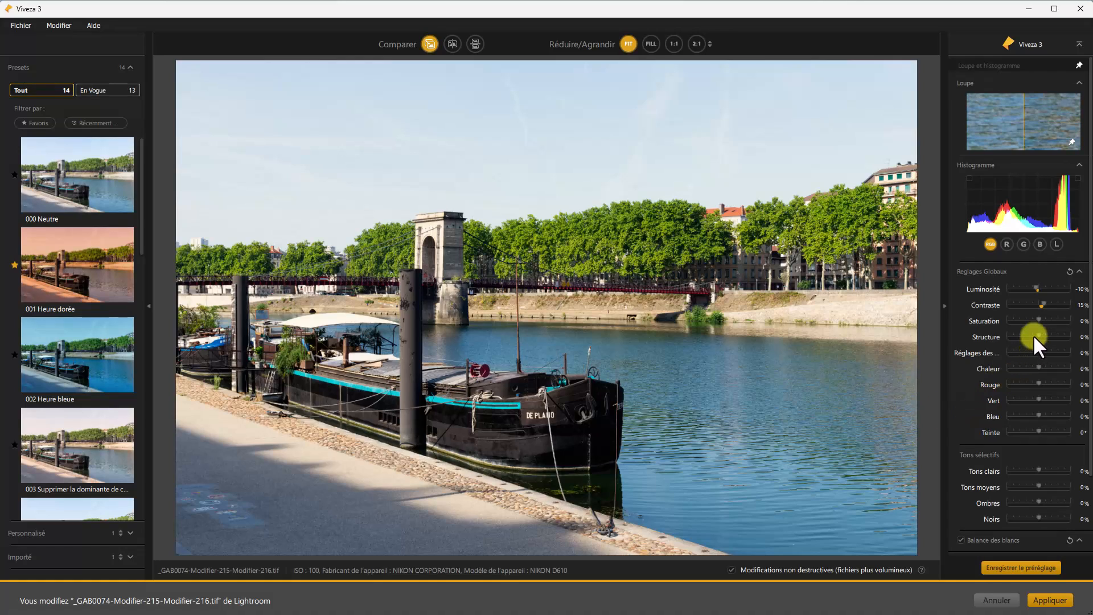
- Set the global Saturation to 13% and the Structure to 27%
left_click_drag(1040, 318, 1043, 318)
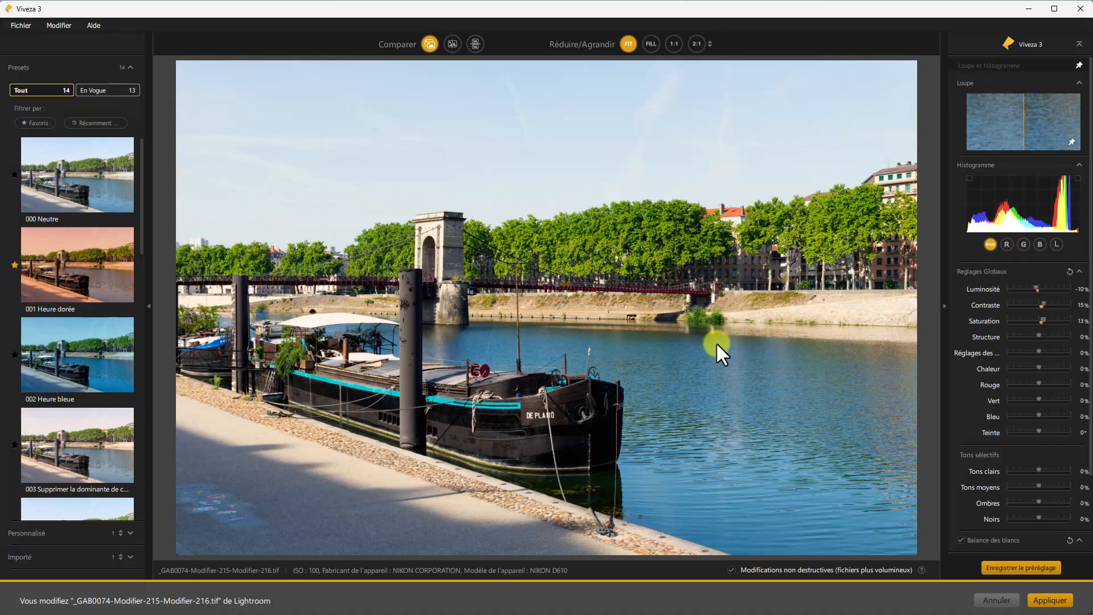
left_click(1040, 337)
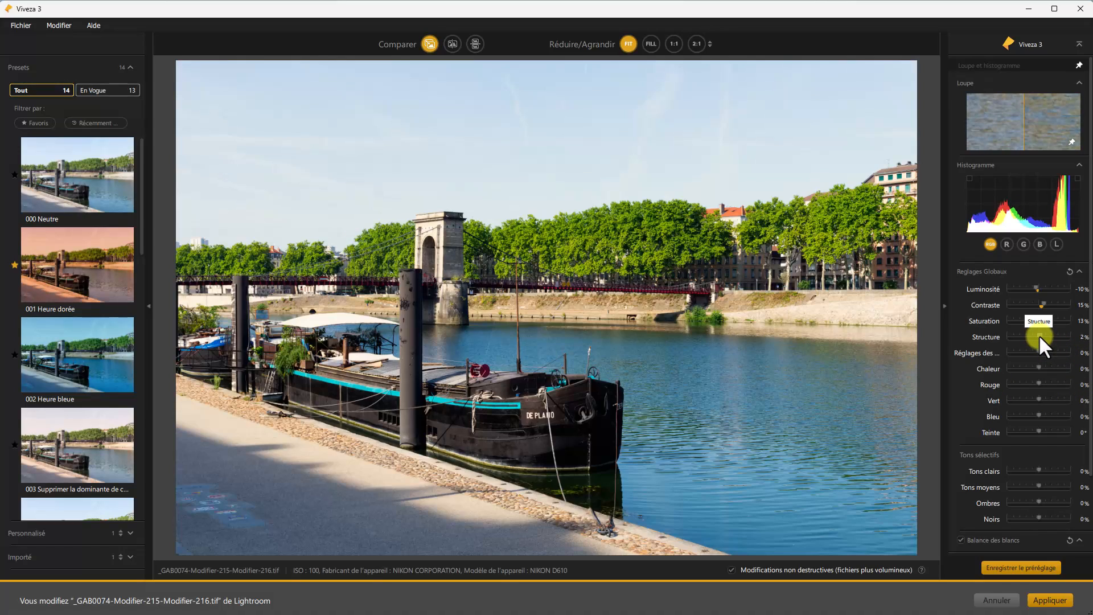
left_click_drag(1039, 335, 1056, 334)
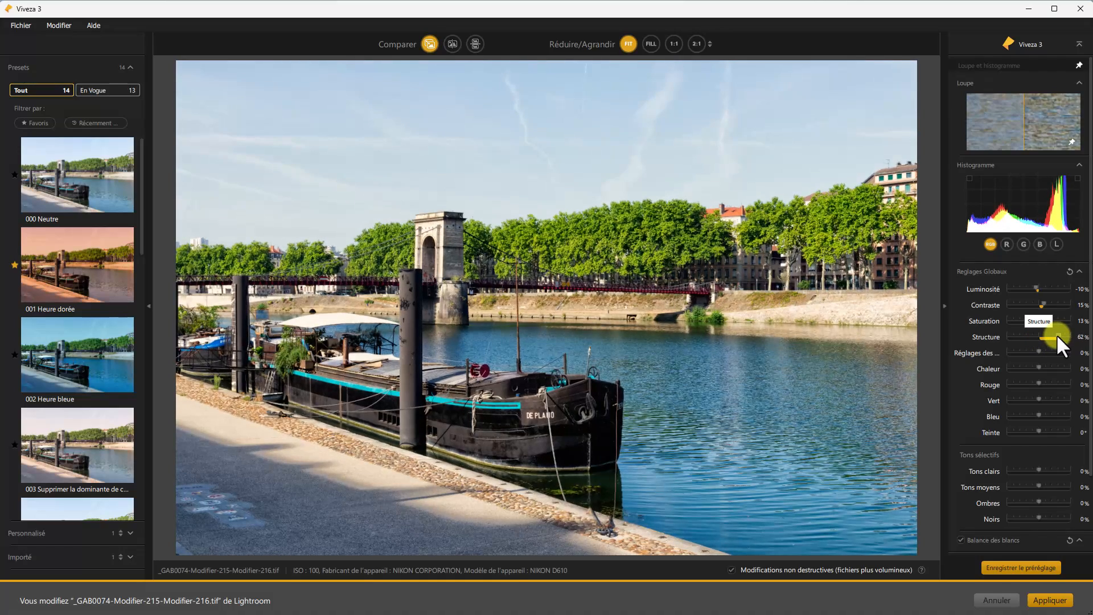
left_click_drag(1056, 333, 1046, 337)
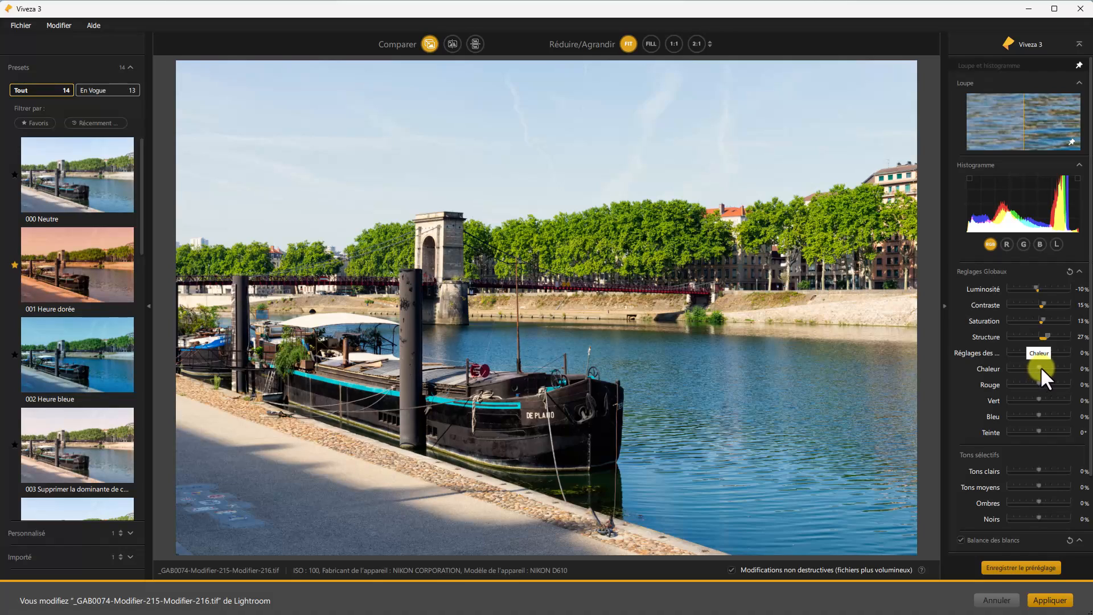
- Try a strong Chaleur of 67% on the photo, and reset it to 0%
left_click_drag(1044, 368, 1057, 370)
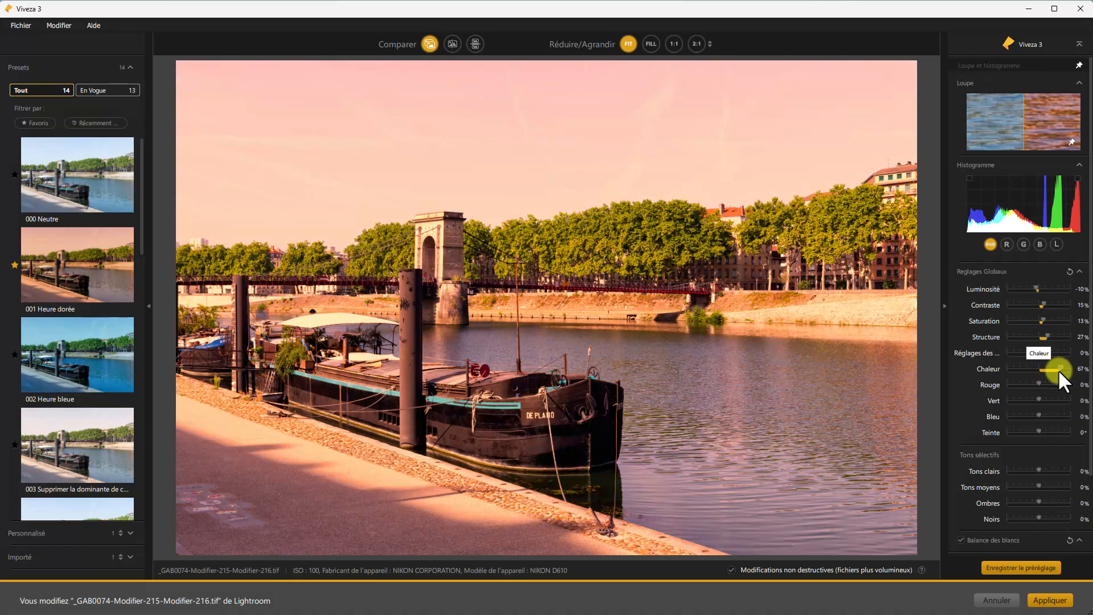
mouse_move(1058, 370)
left_mouse_down()
mouse_move(1023, 370)
mouse_move(1046, 378)
left_mouse_up()
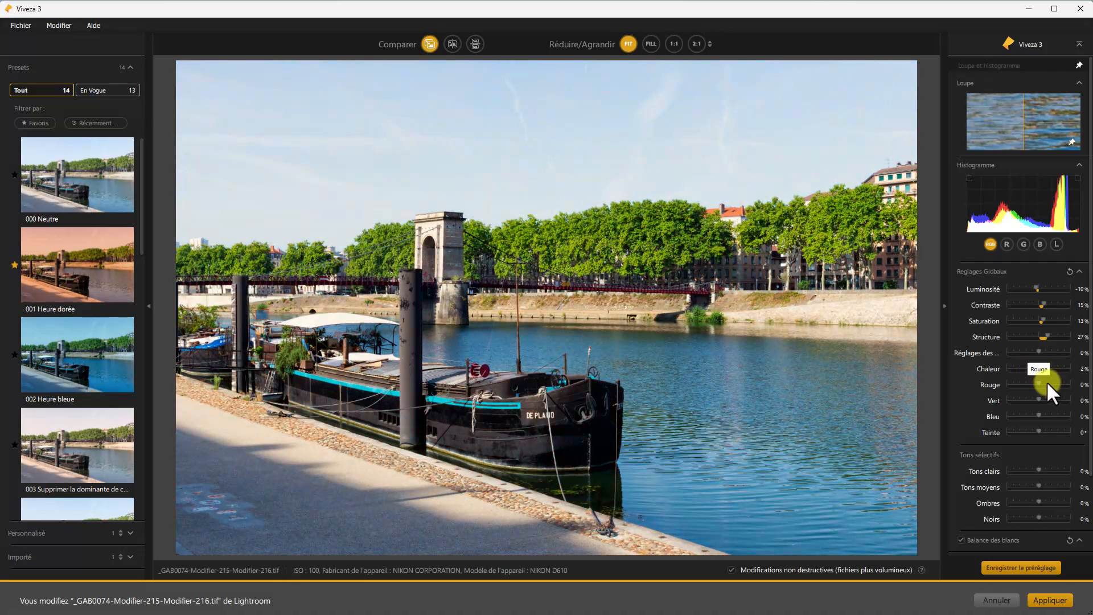
left_click(1043, 367)
double_click(1041, 367)
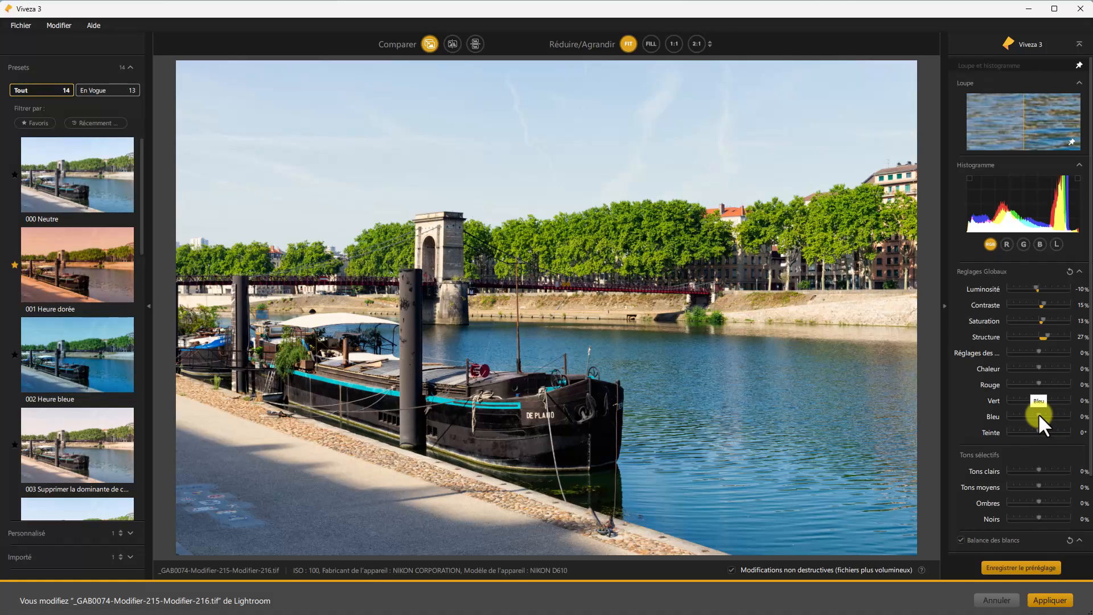
- Set the global Bleu adjustment to 23%
left_click_drag(1038, 413, 1046, 413)
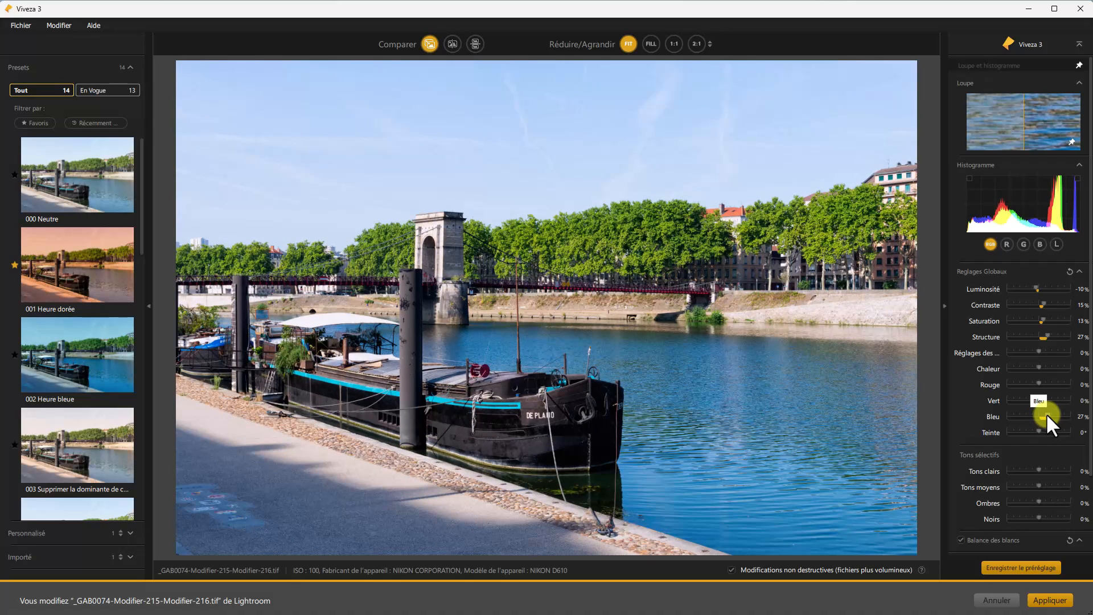
left_click_drag(1046, 414, 1039, 426)
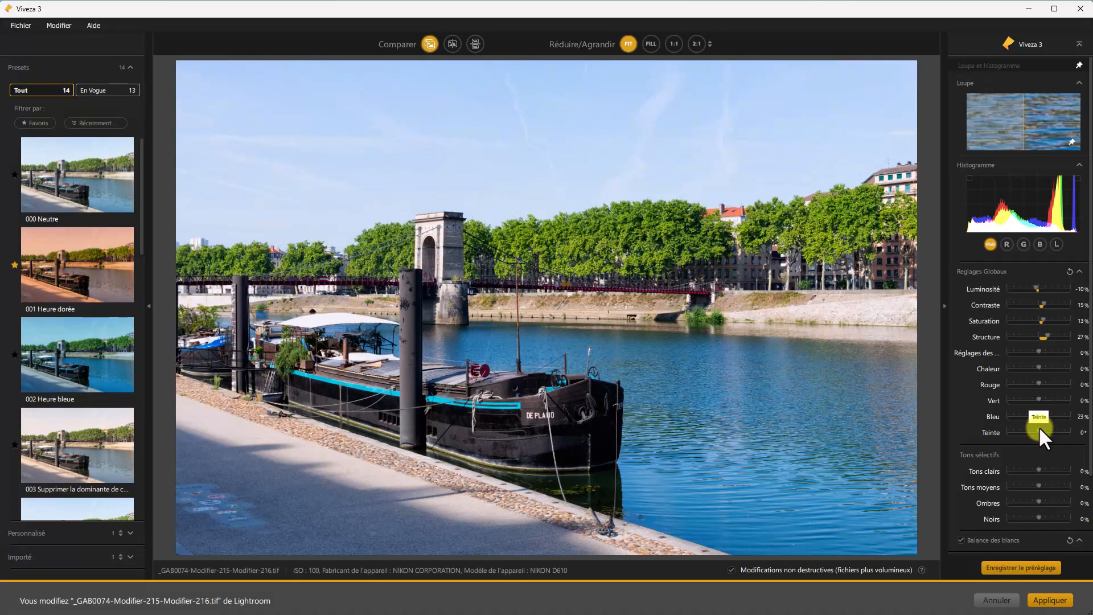
- Try Teinte shifts of 69° and -17° on the photo, and reset the hue to 0°
left_click_drag(1038, 431, 1049, 429)
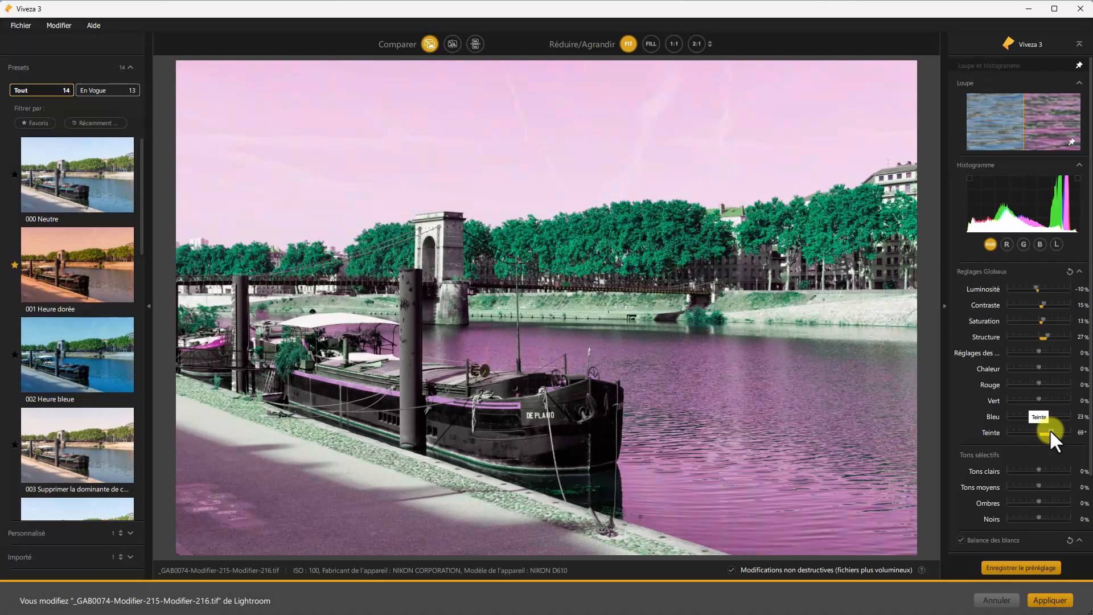
left_click_drag(1049, 429, 1033, 430)
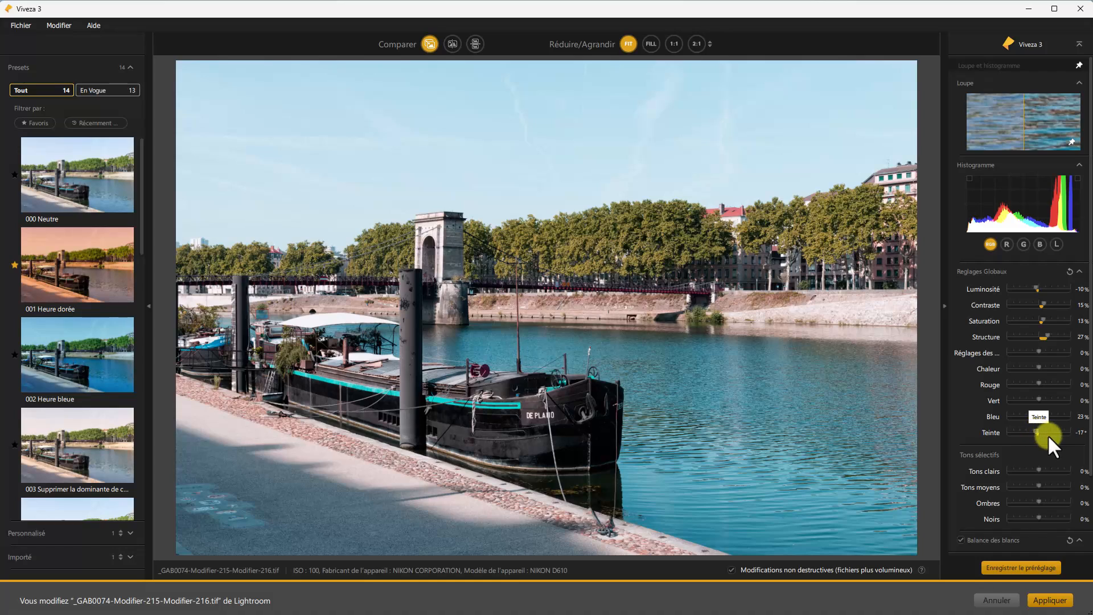
double_click(1035, 427)
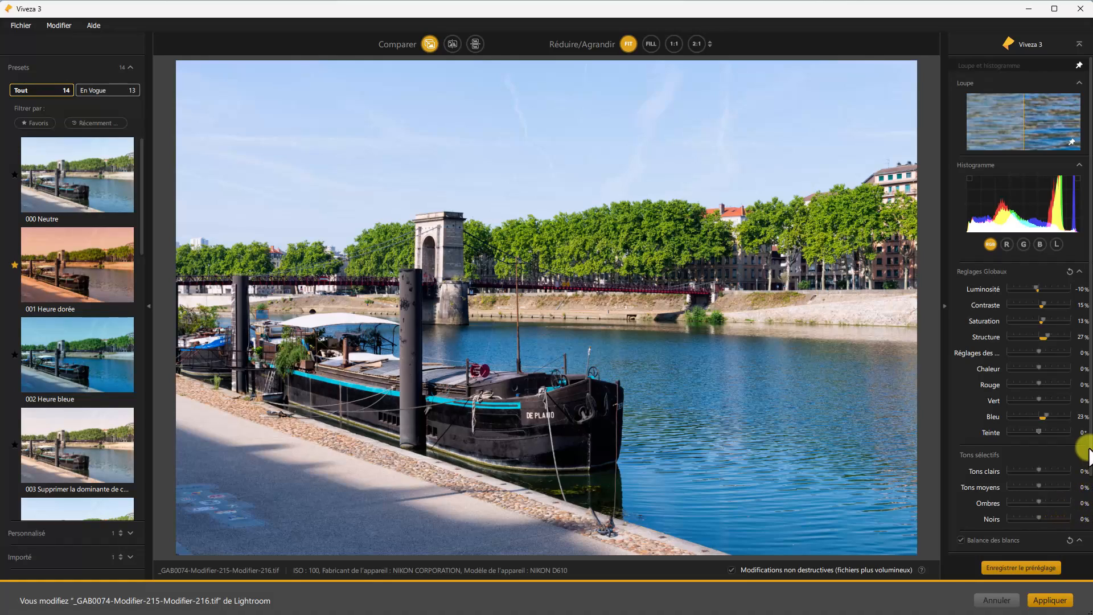
- In the Tons sélectifs, set the Tons moyens to 17% and the Ombres to 15%
left_click_drag(1088, 448, 1089, 478)
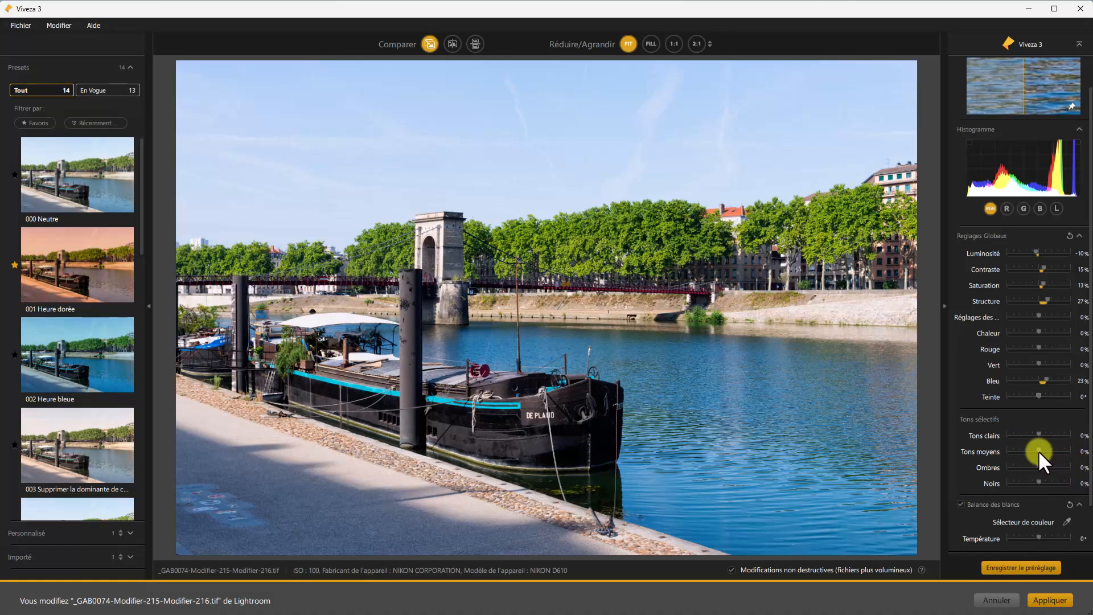
left_click_drag(1038, 448, 1044, 448)
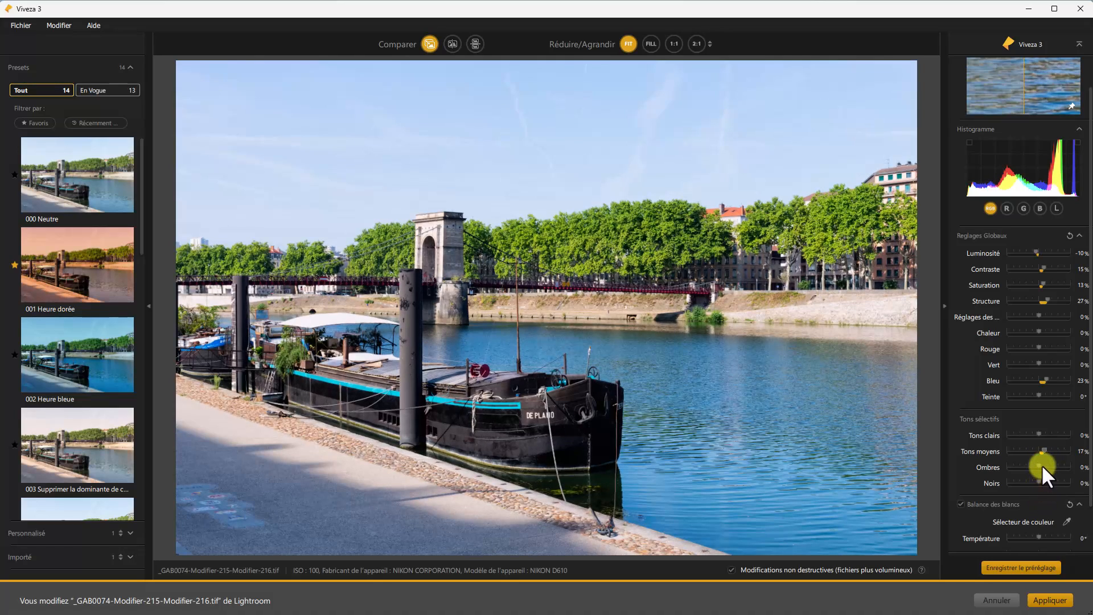
left_click_drag(1039, 463, 1046, 464)
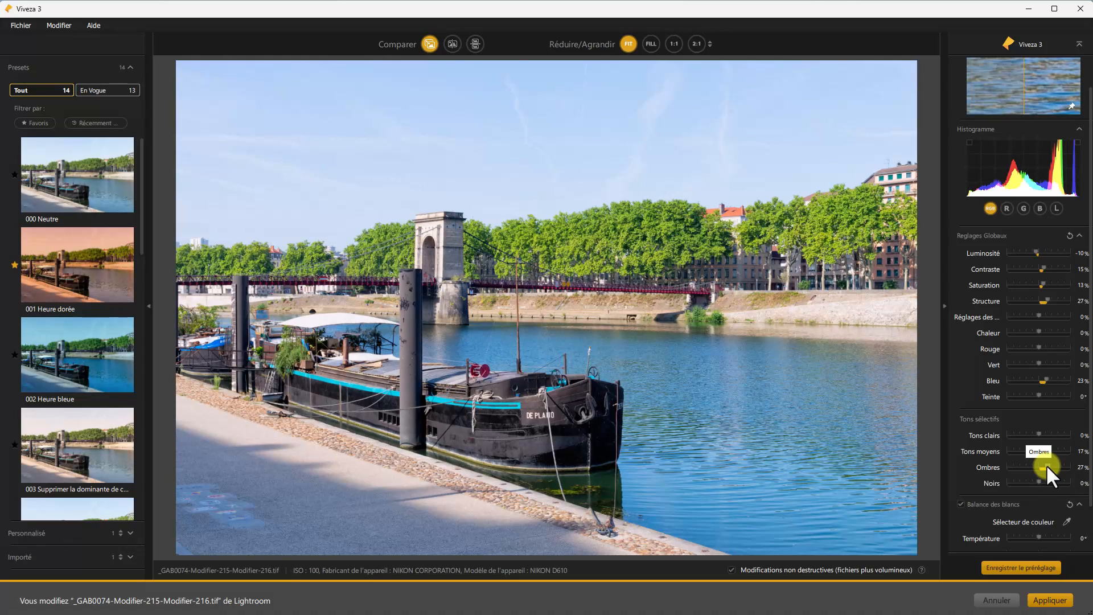
left_click_drag(1046, 464, 1043, 467)
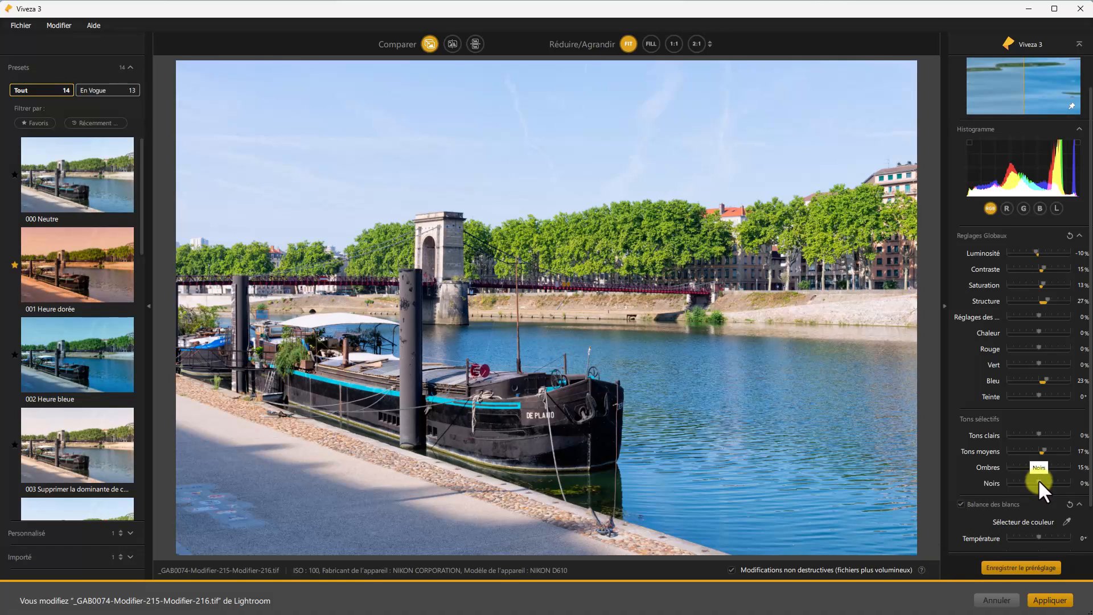
- Set the Noirs to 23% and compare the result with the original photo
left_click_drag(1038, 479, 1042, 481)
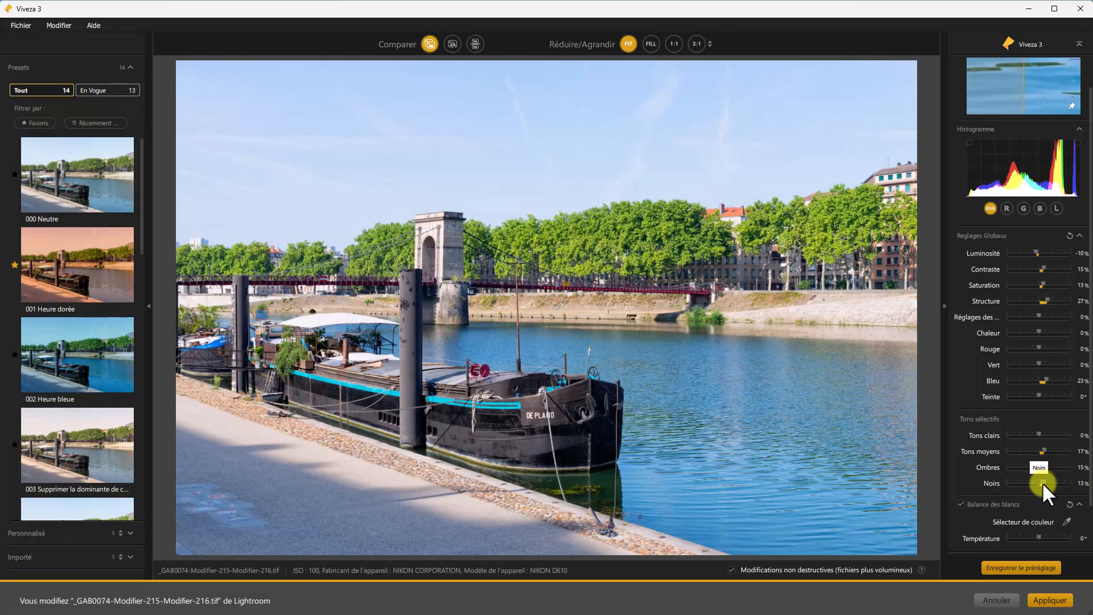
left_click_drag(1043, 484, 1044, 484)
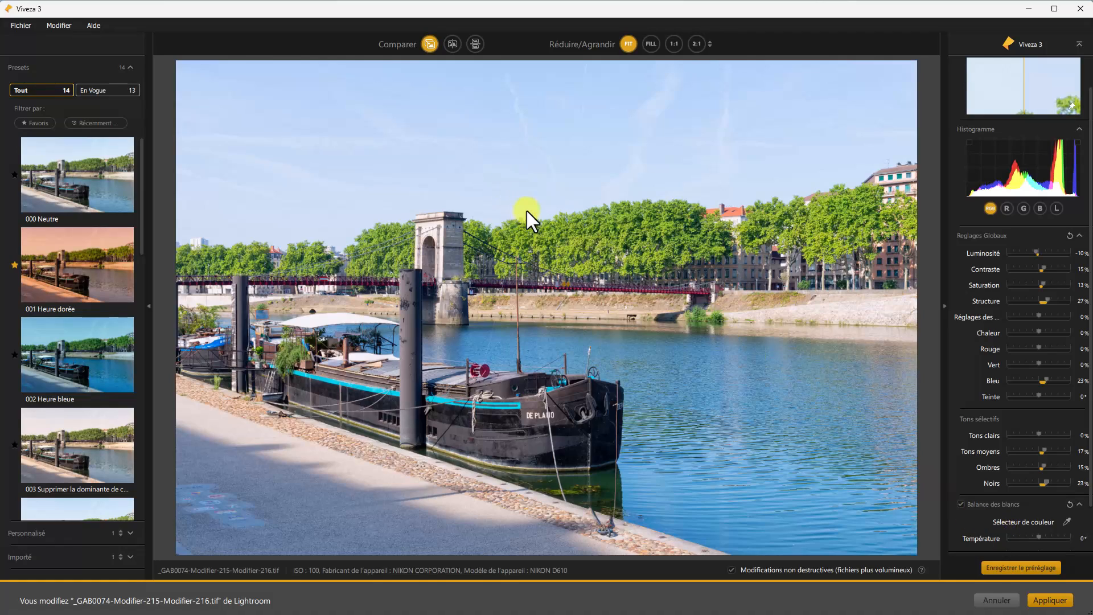
left_click(429, 43)
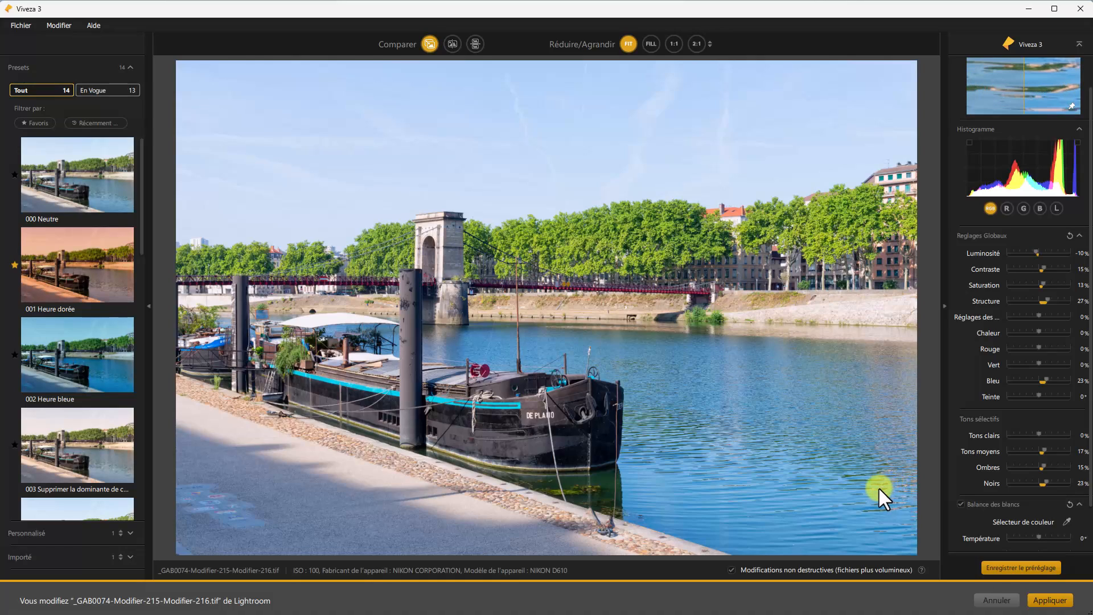
- Expand Niveaux et courbes and view the separate red, green and blue channel curves
scroll(1084, 491, "down", 1)
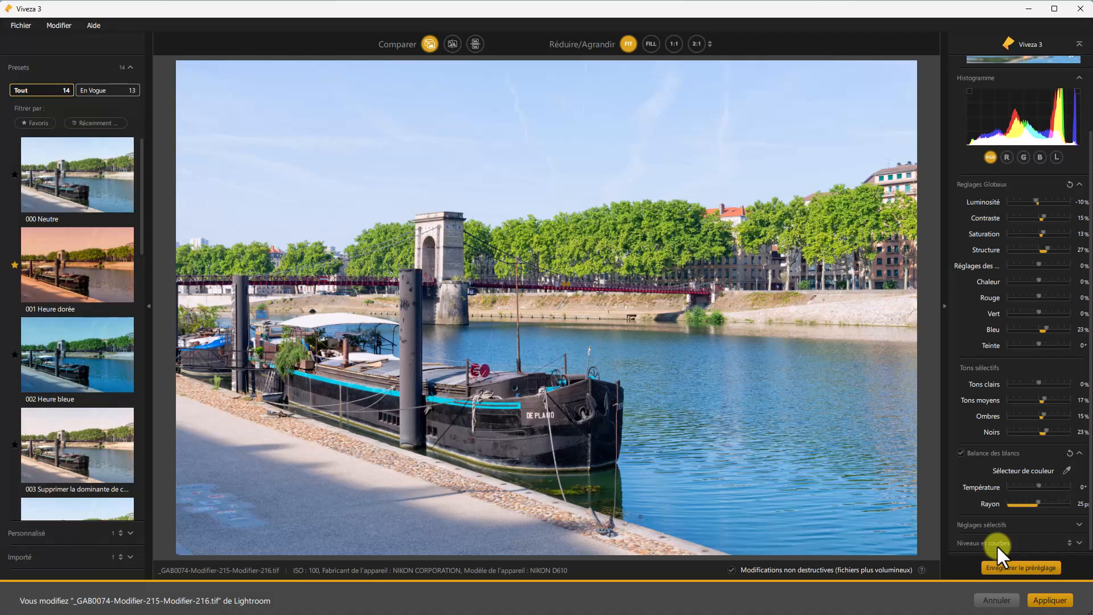
left_click(1080, 544)
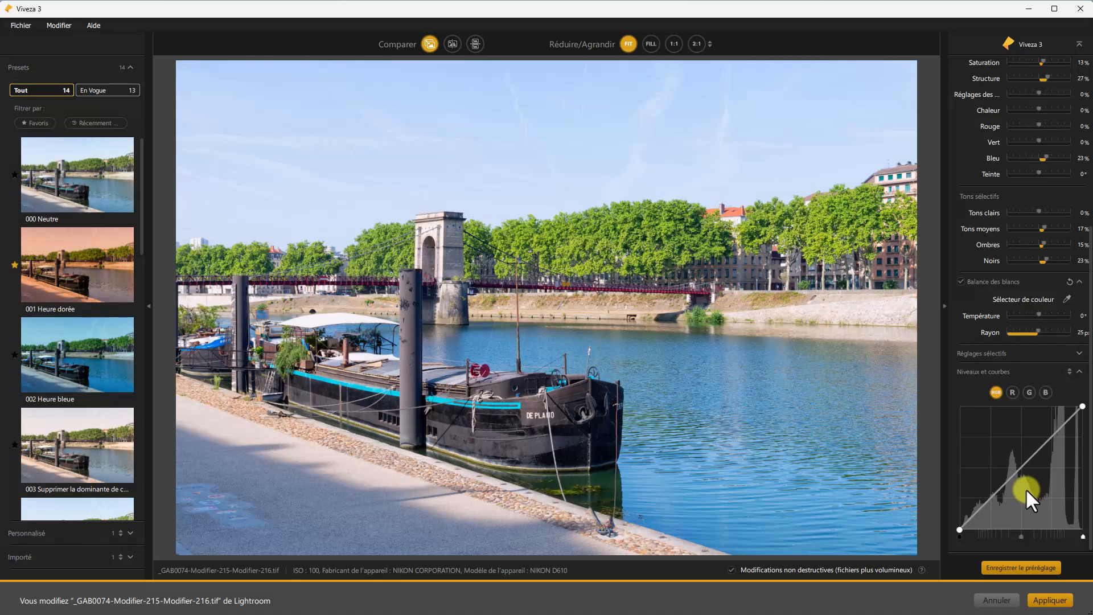
left_click(1010, 392)
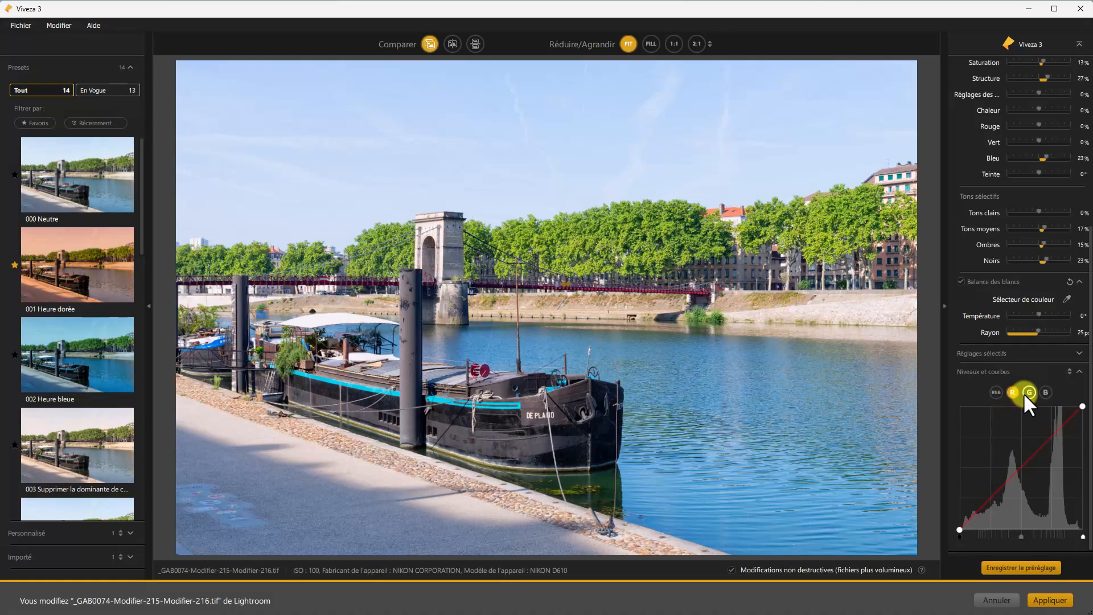
left_click(1028, 393)
left_click(1044, 393)
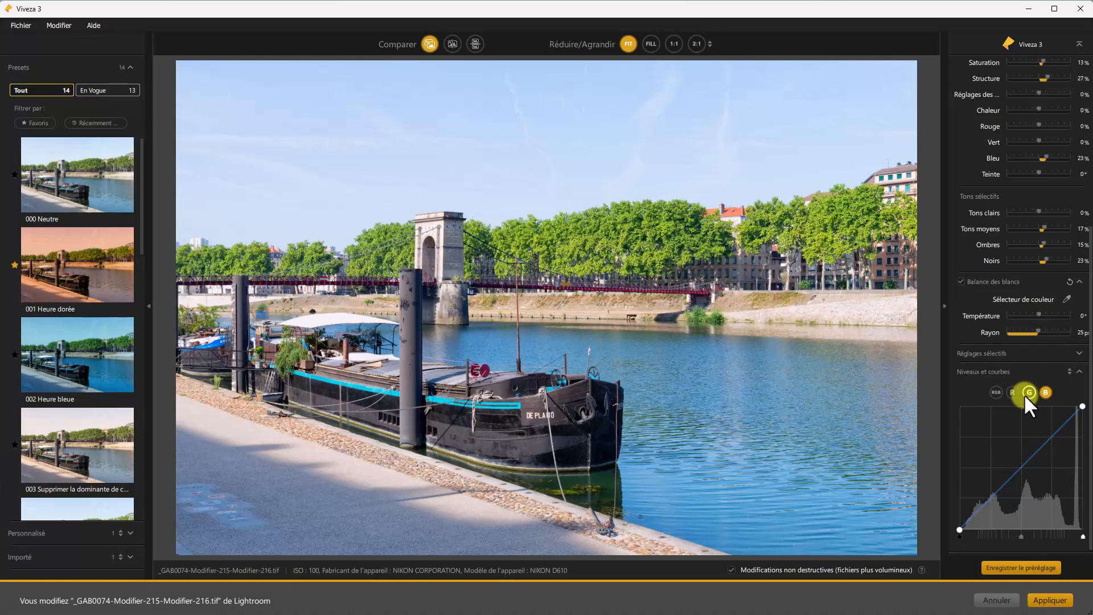
- Try an S-shaped curve on the combined RGB channel, with a midpoint anchor, lowered shadows and raised highlights
left_click(995, 392)
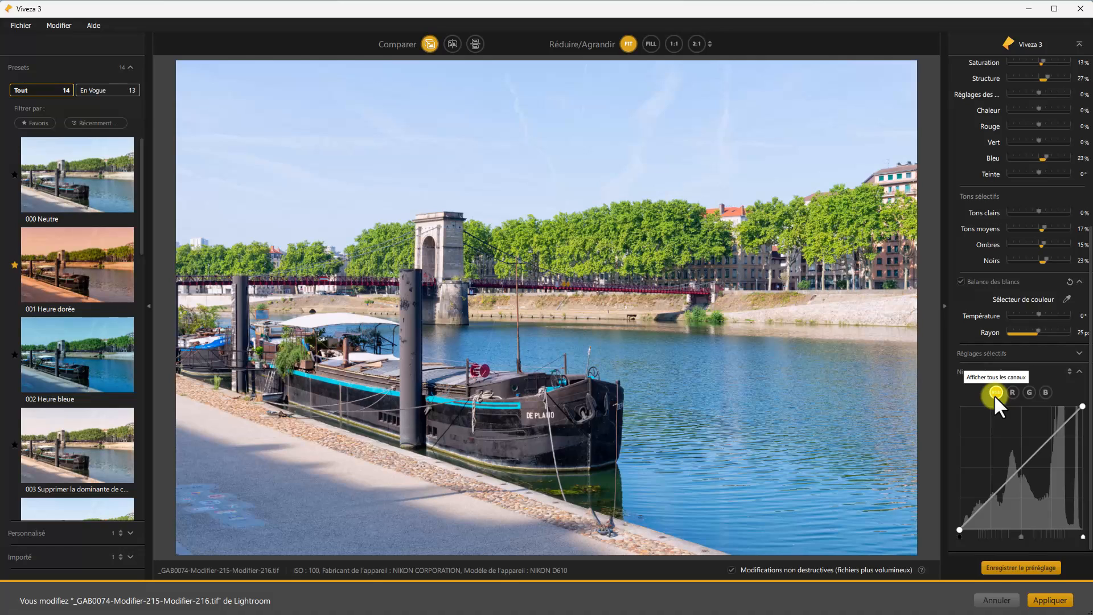
left_click(1019, 464)
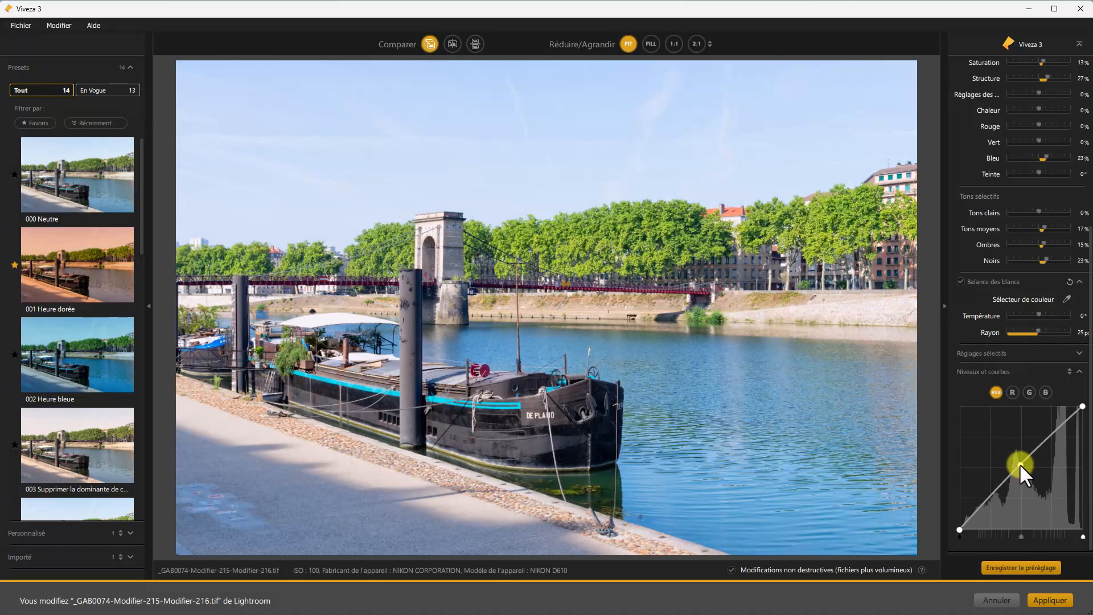
left_click_drag(994, 481, 997, 496)
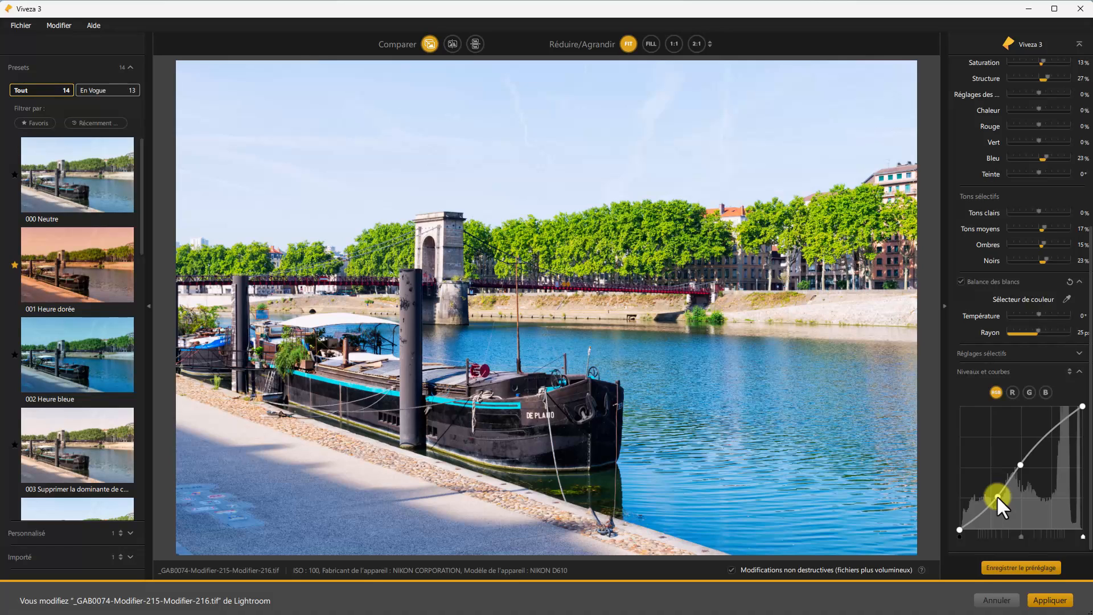
left_click_drag(996, 495, 996, 493)
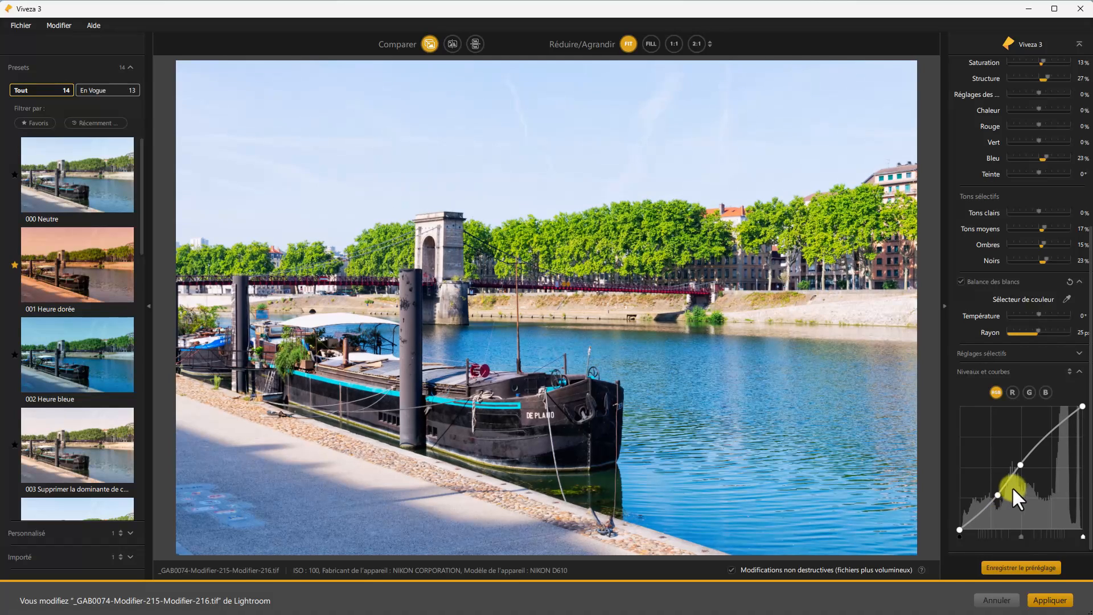
left_click(1045, 436)
left_click_drag(1044, 435, 1043, 434)
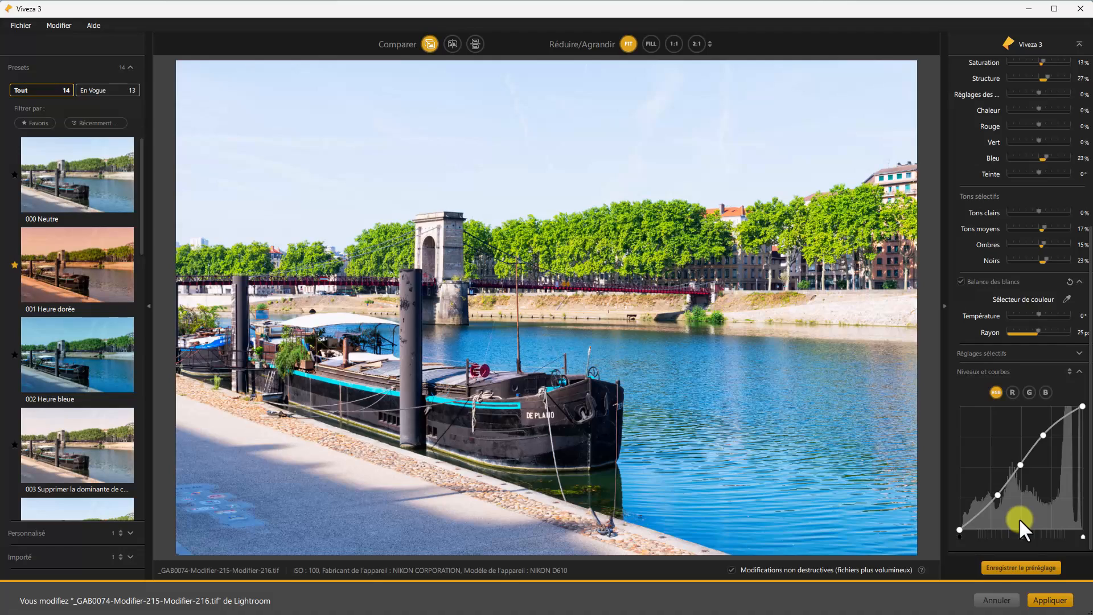
- Reset all curve channels and replace all current adjustments with the 000 Neutre preset
left_click(1068, 372)
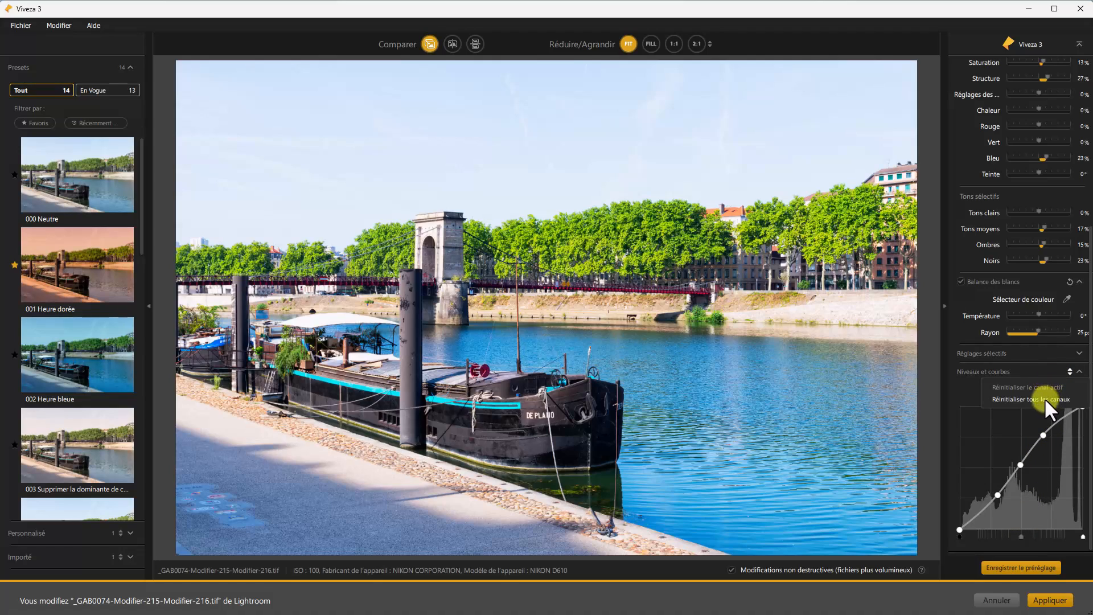
left_click(1043, 398)
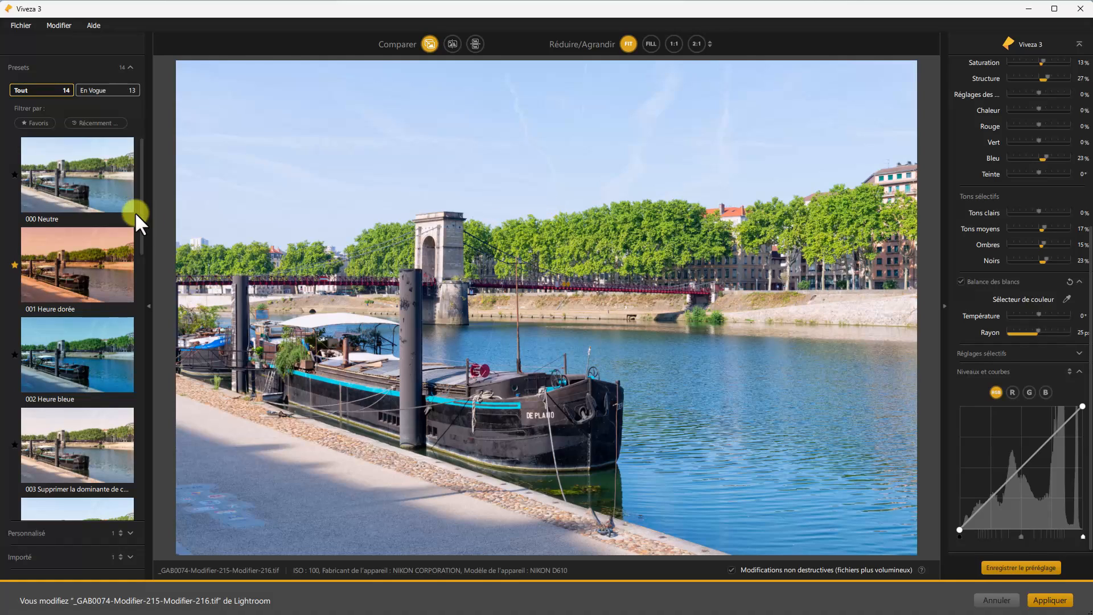
left_click(87, 174)
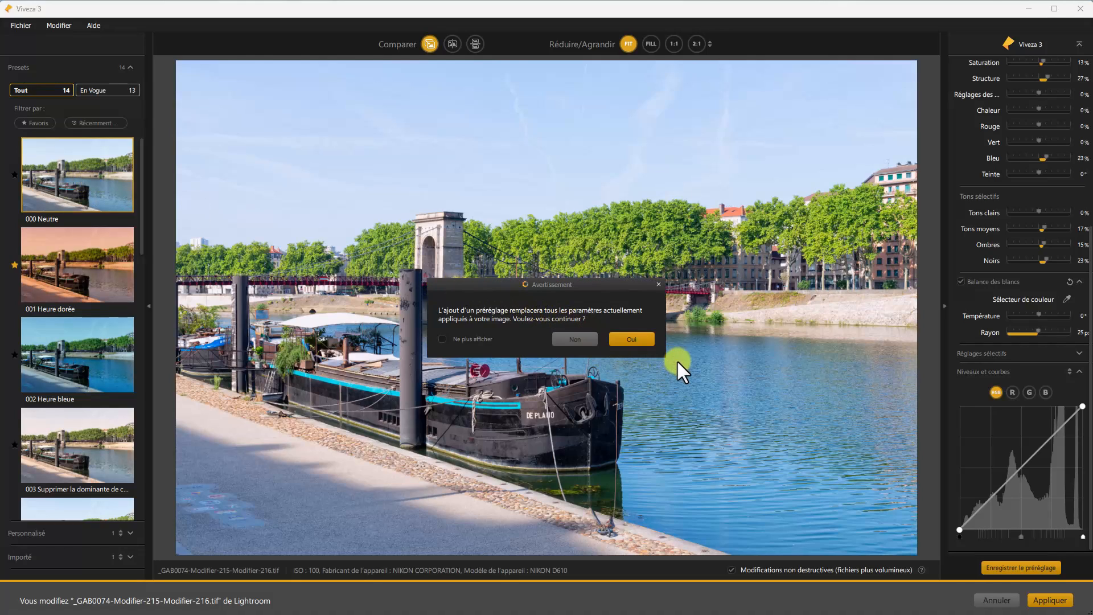
left_click(635, 339)
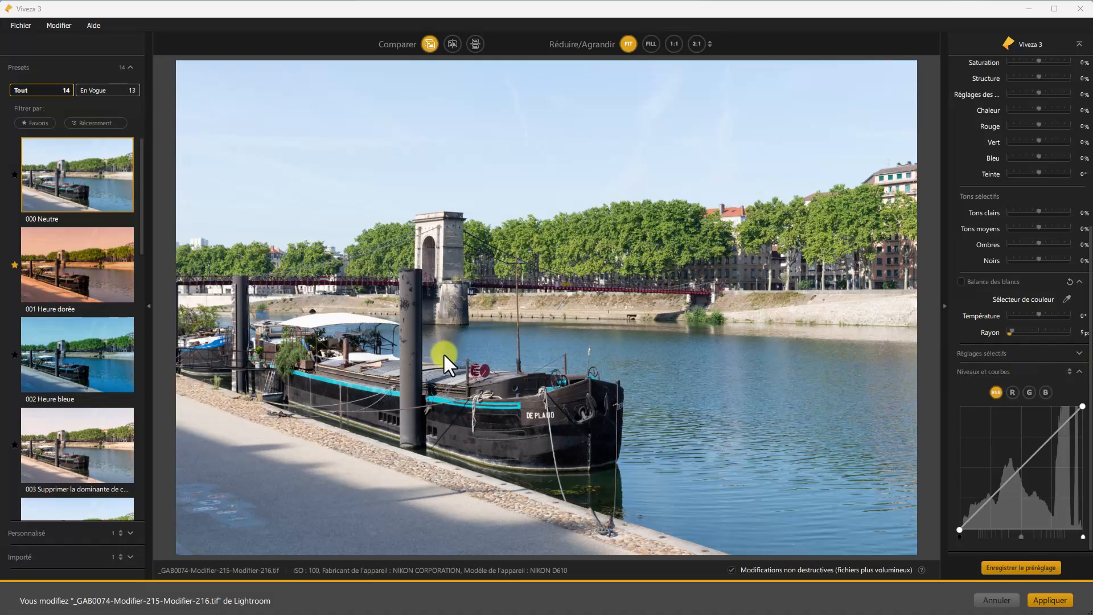
- Hide the presets, collapse Reglages Globaux, Balance des blancs and Niveaux et courbes, and expand Réglages sélectifs
left_click(146, 304)
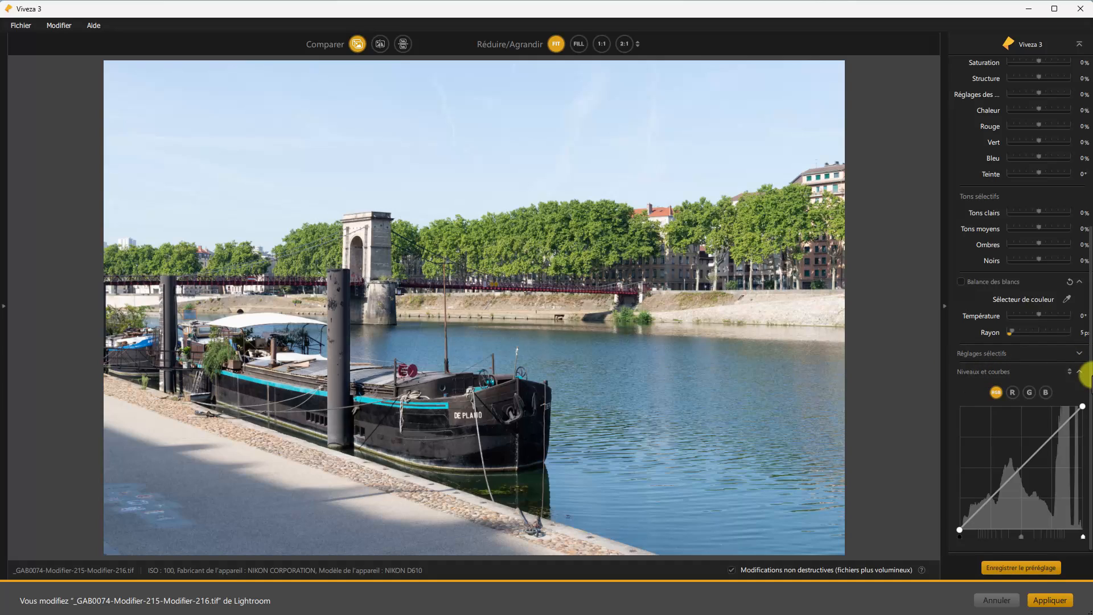
left_click_drag(1087, 375, 1083, 195)
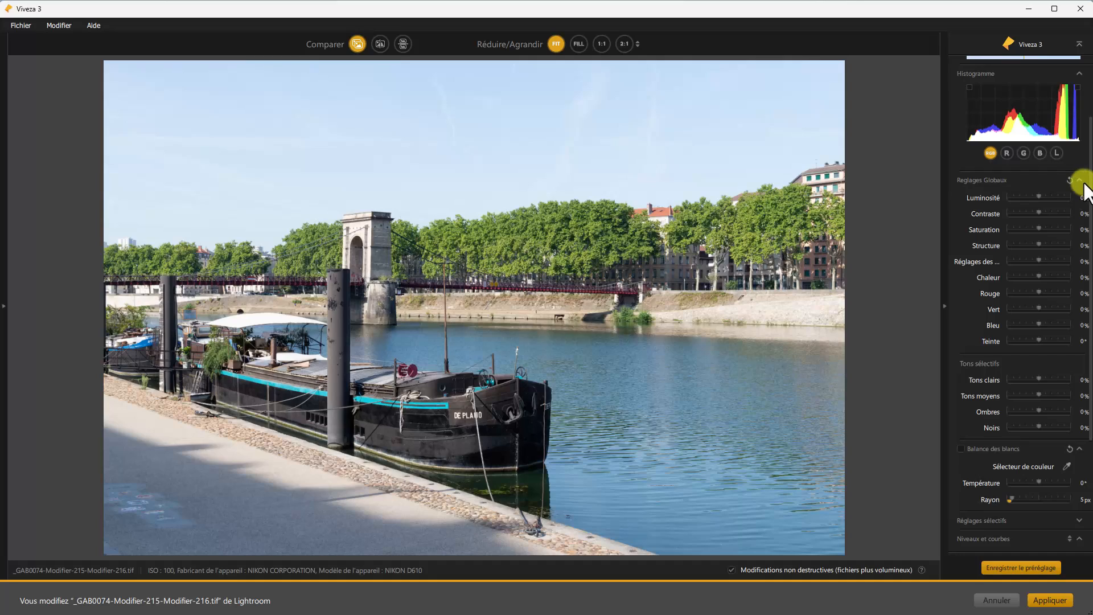
left_click(1080, 181)
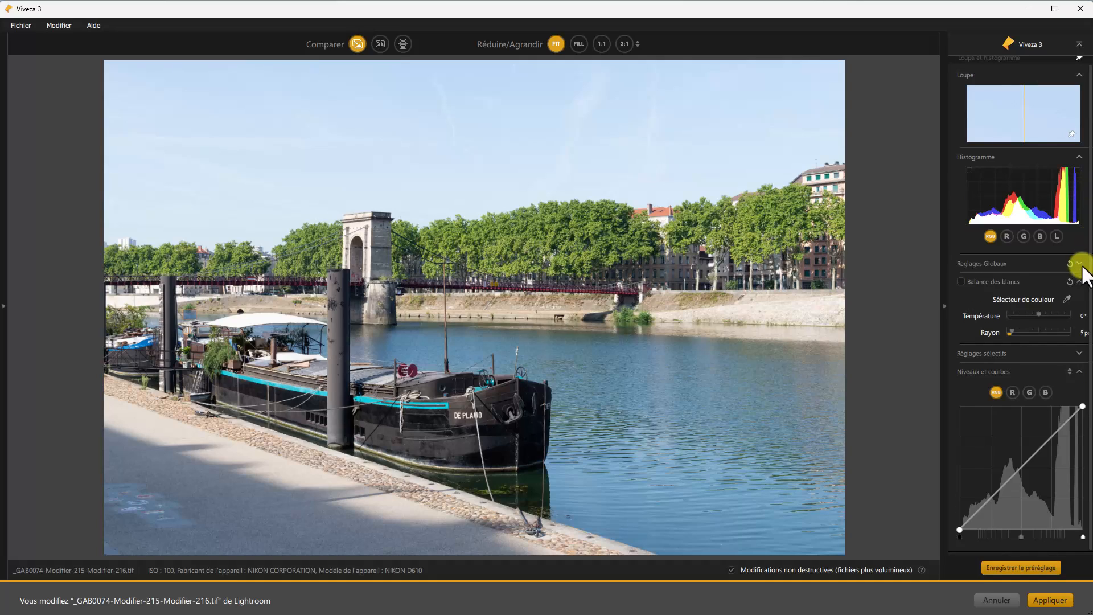
left_click(1079, 283)
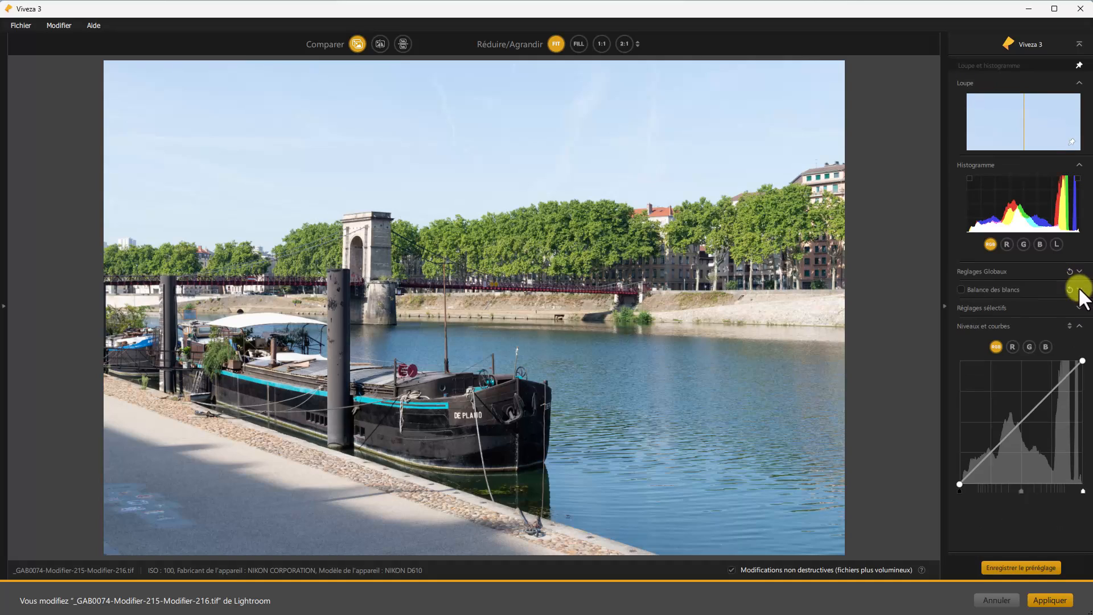
left_click(1078, 324)
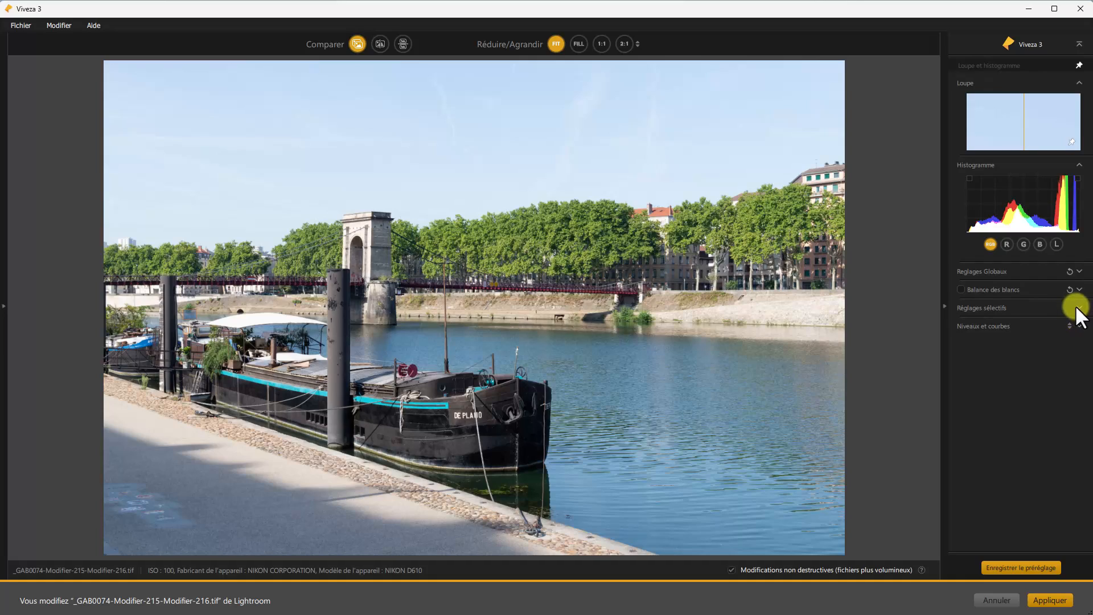
left_click(1079, 308)
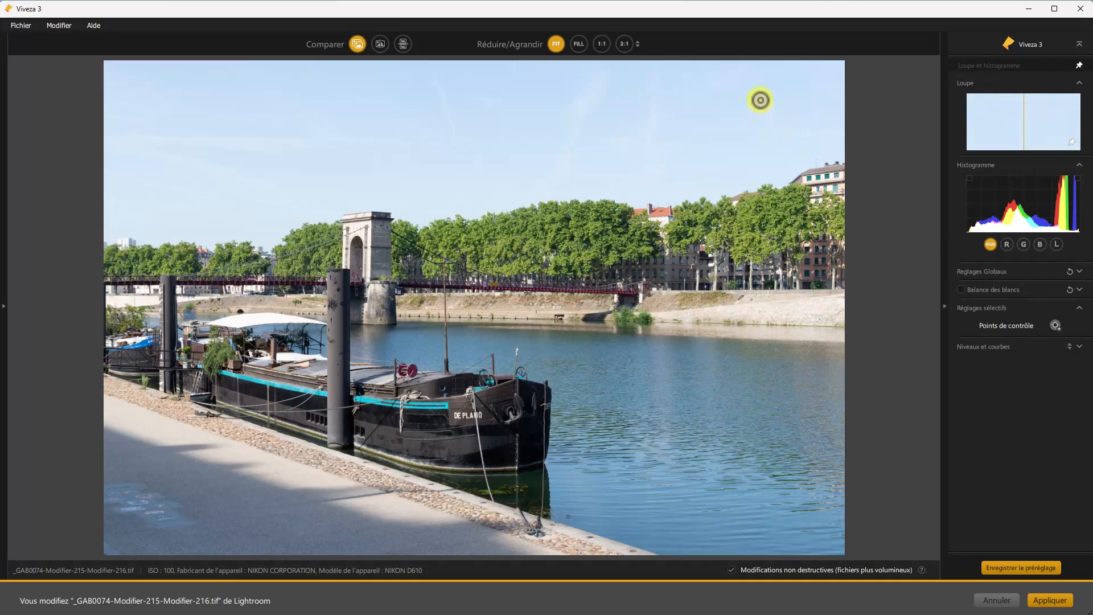
- Place a control point high in the right part of the sky at 42% size, and duplicate it to the central sky at 29%
left_click(684, 127)
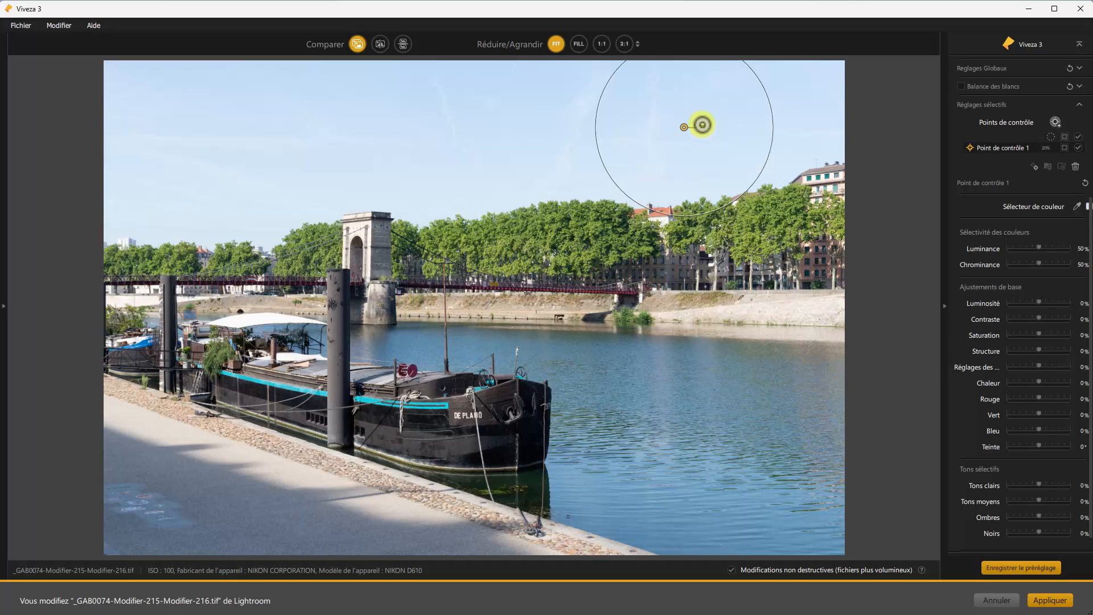
left_click_drag(702, 129, 685, 85)
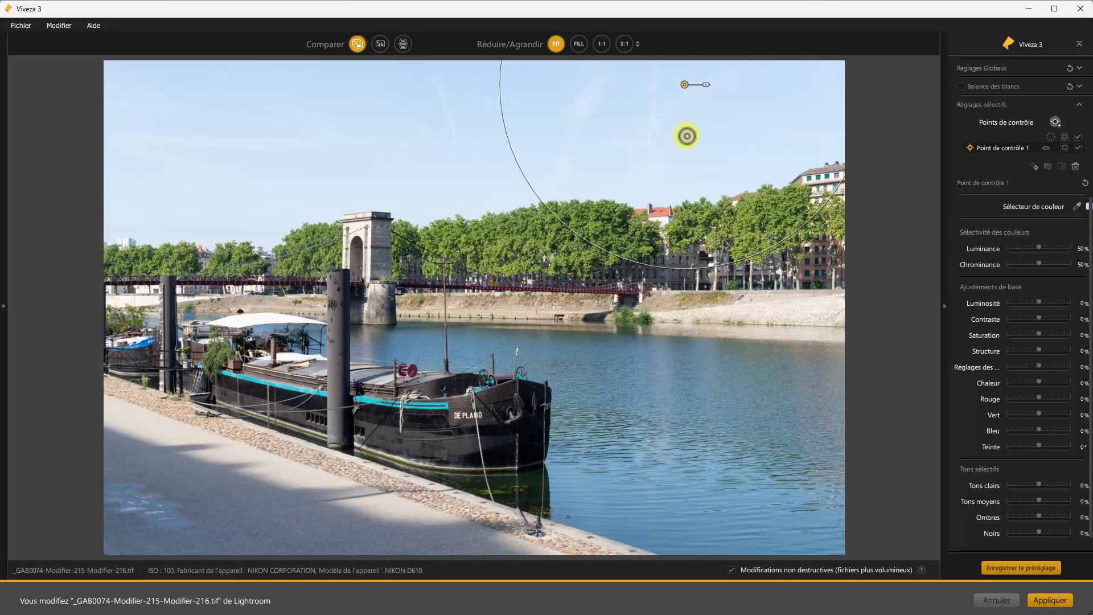
key("alt")
left_click_drag(678, 94, 445, 123)
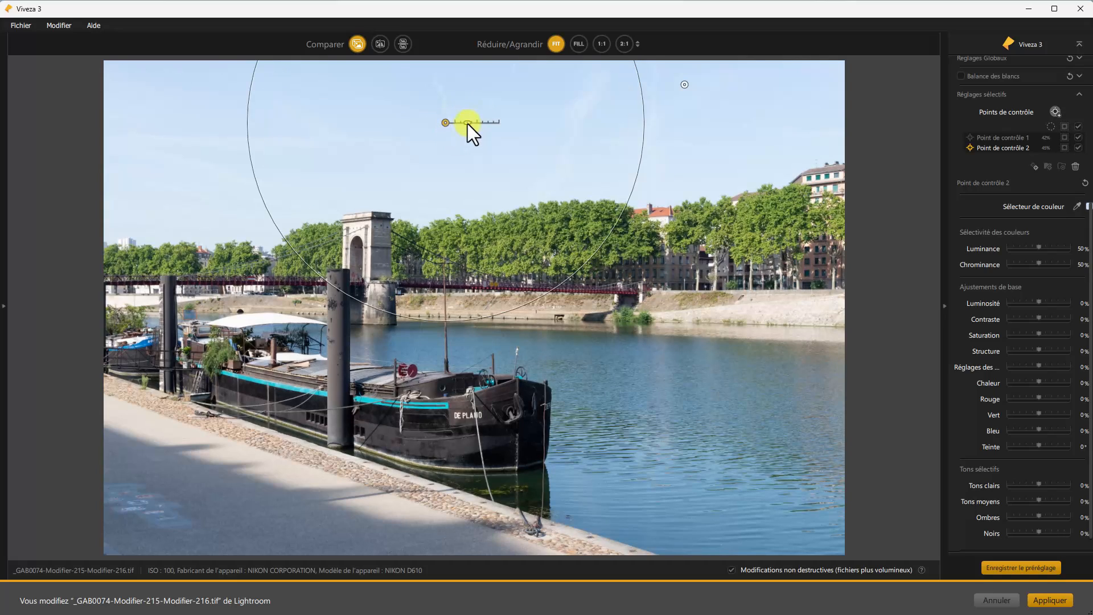
left_click_drag(466, 124, 463, 122)
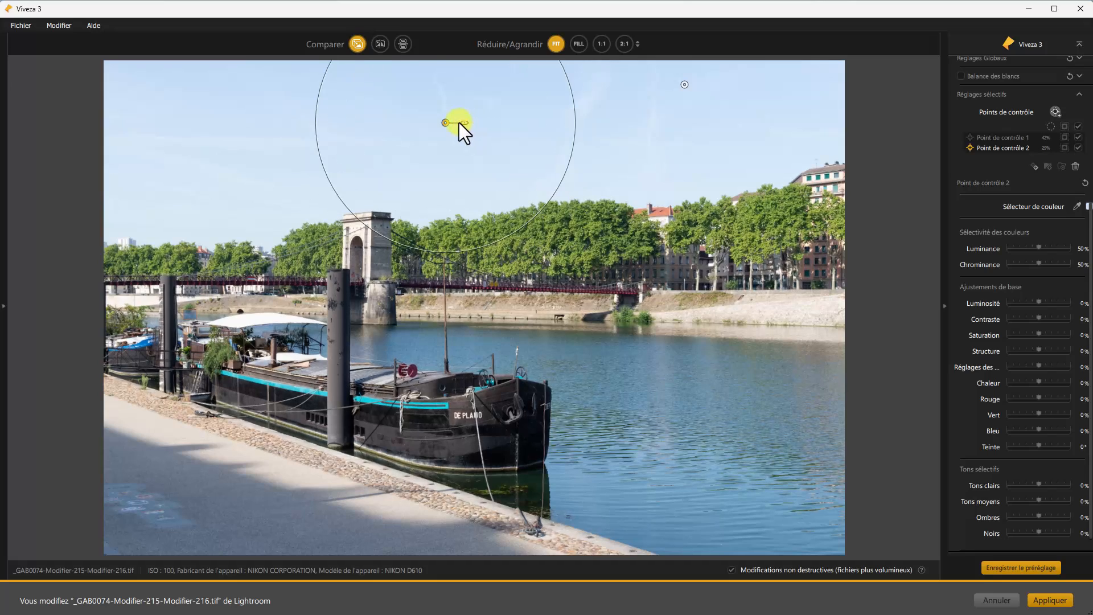
- Duplicate the sky control point twice more towards the photo's left edge, sizing the copies at 23% and 35%
left_click_drag(474, 120, 343, 118)
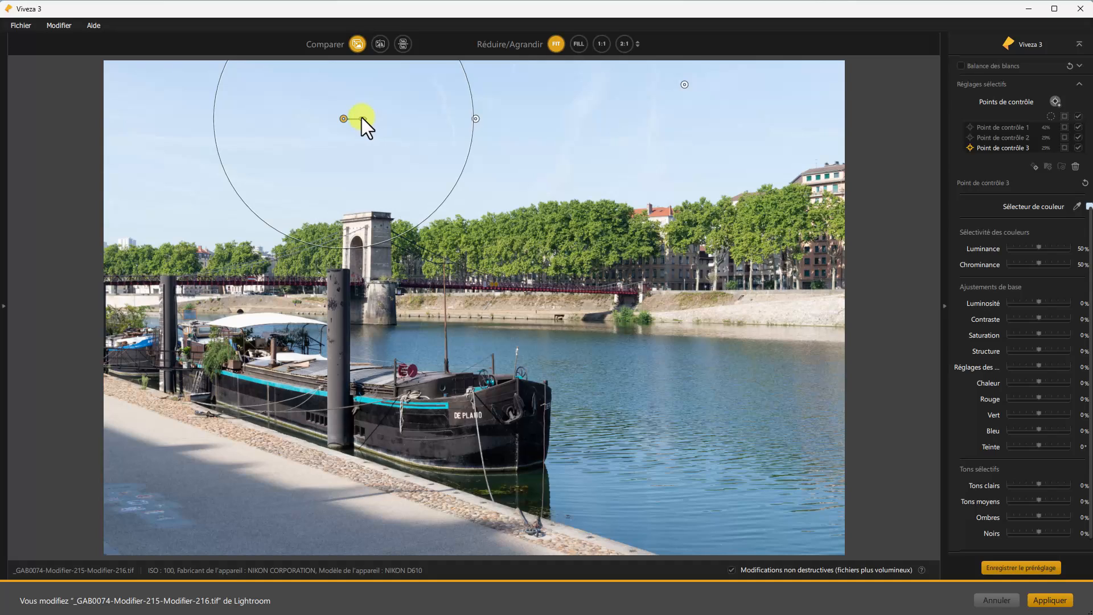
left_click(358, 117)
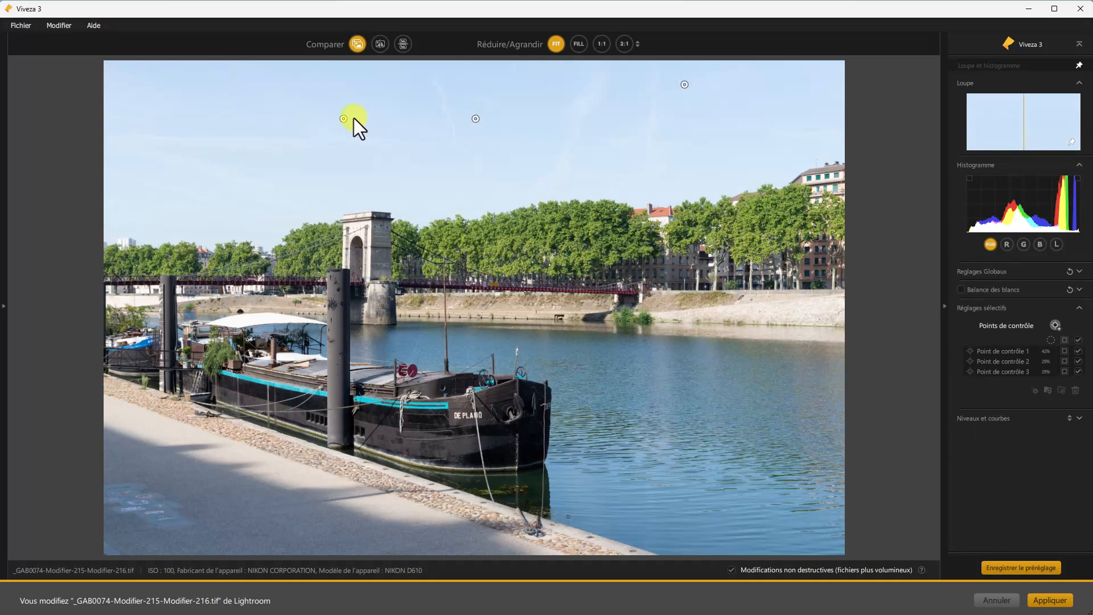
left_click(344, 118)
left_click_drag(365, 118, 361, 120)
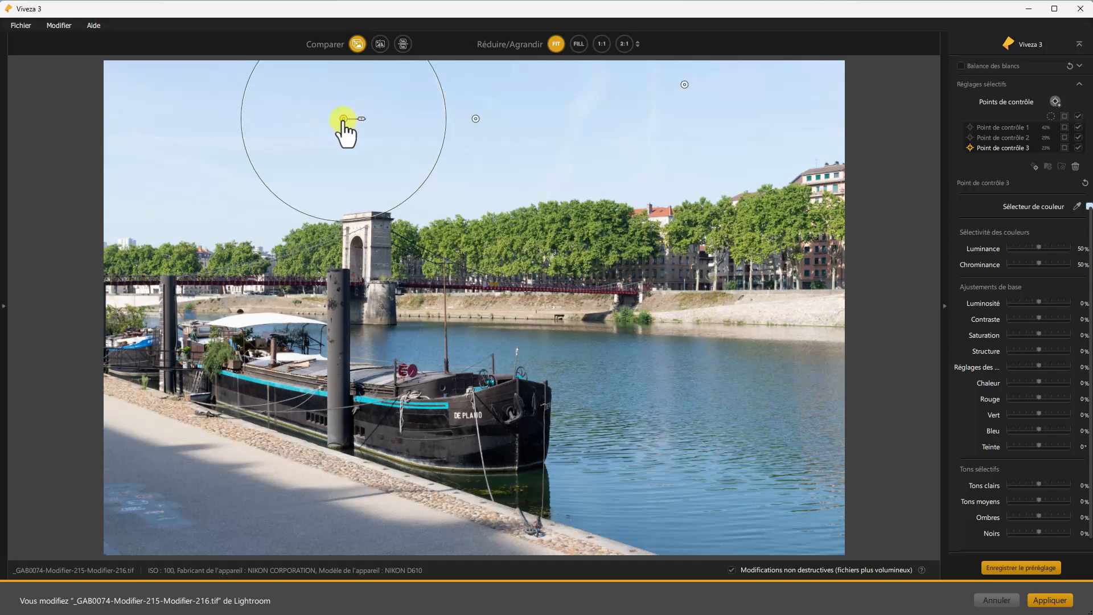
left_click_drag(343, 120, 207, 135)
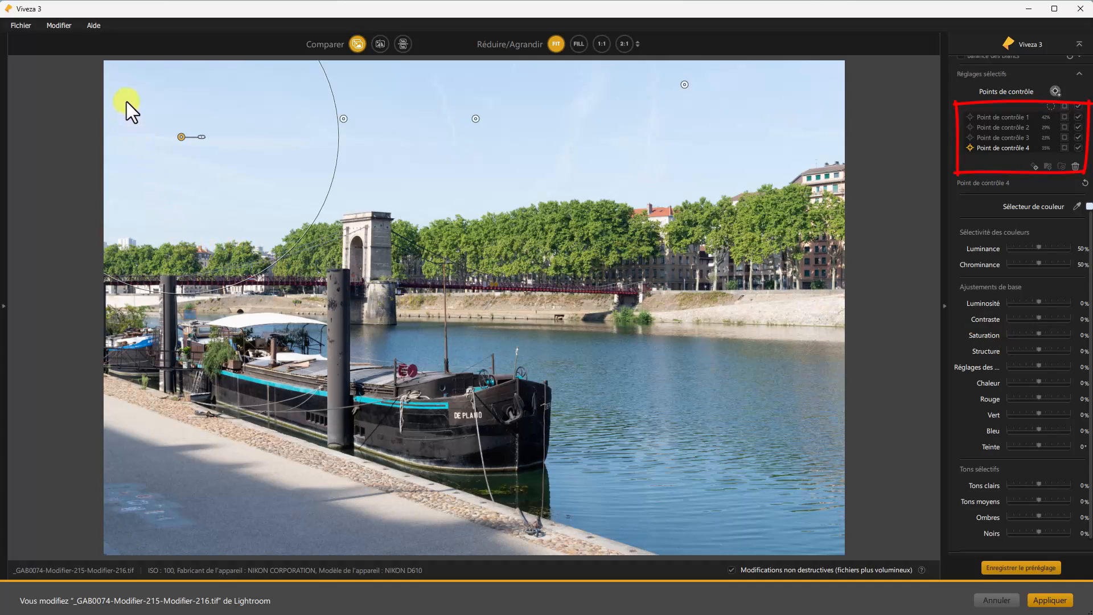
- Select all four sky control points and combine them into one group
left_click_drag(126, 93, 811, 207)
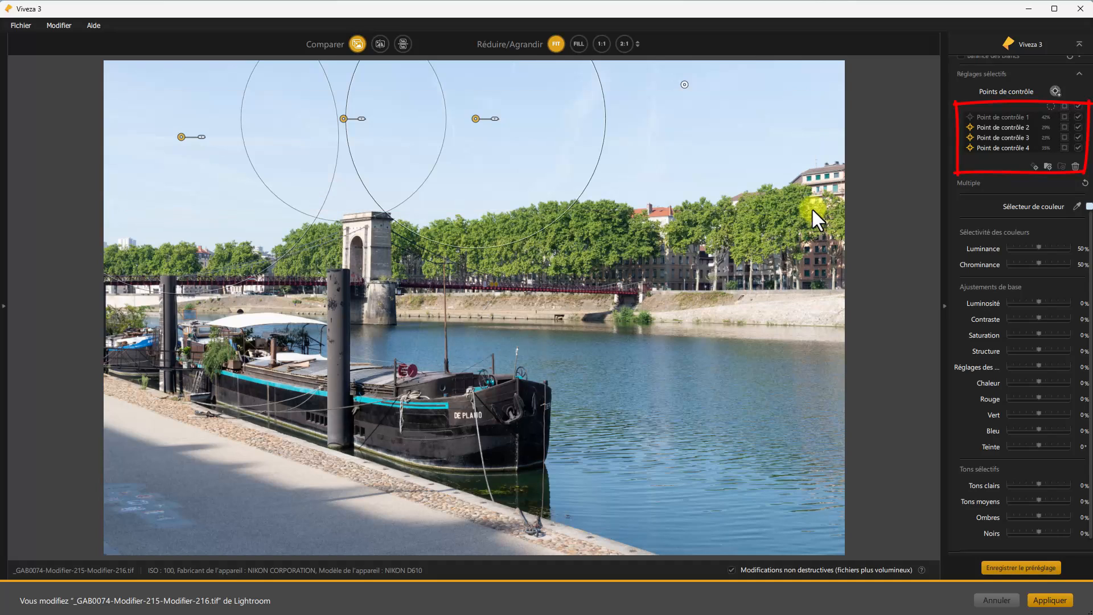
left_click_drag(133, 81, 722, 150)
left_click(967, 162)
left_click(1001, 125)
left_click(1007, 148)
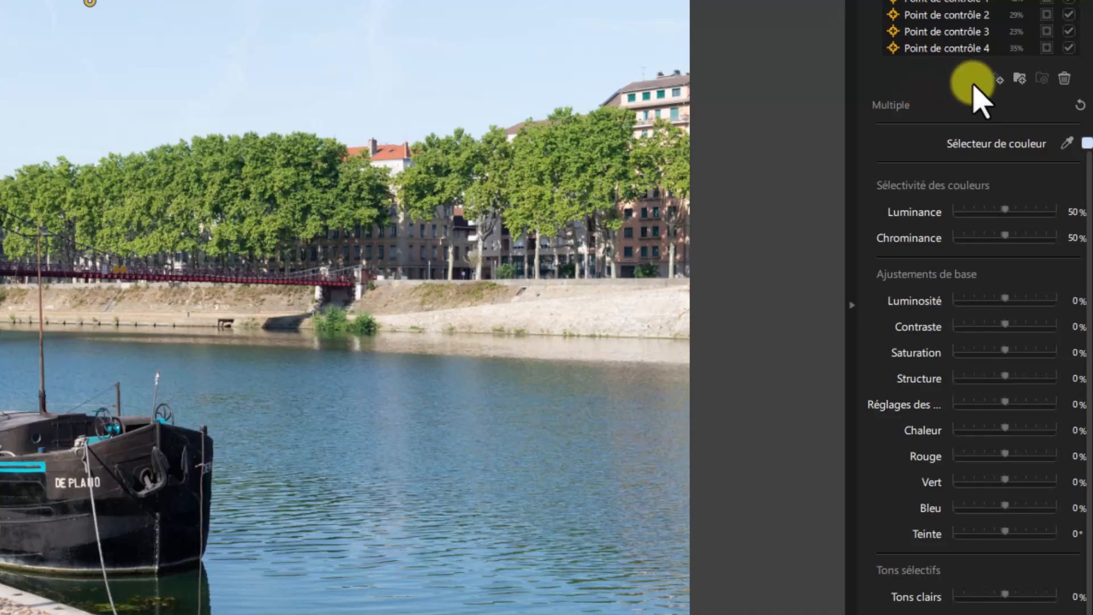
left_click(1018, 78)
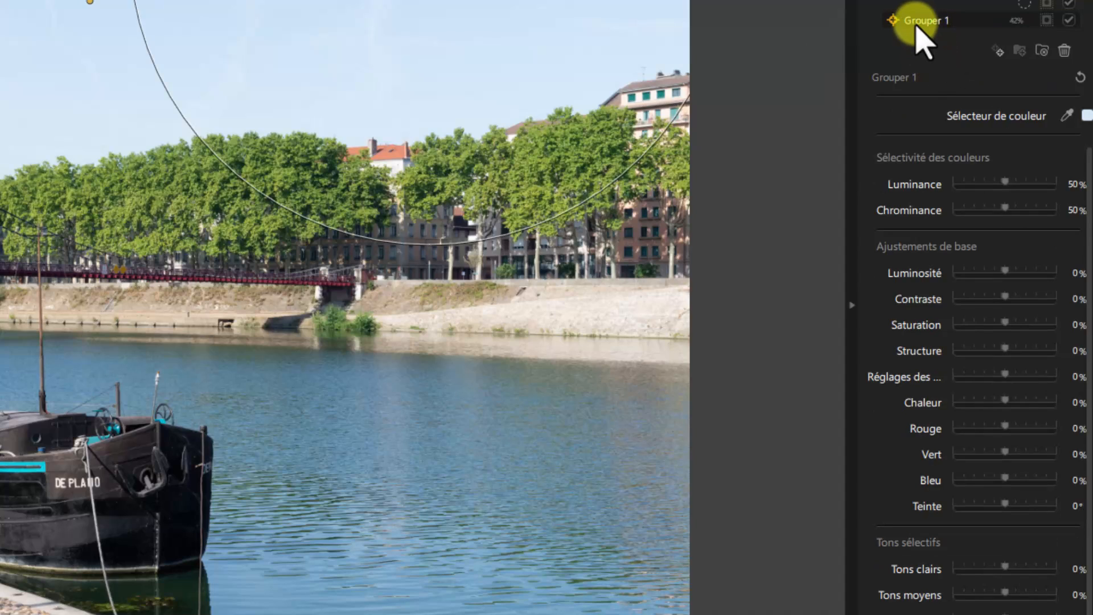
- Rename the control point group as Ciel
scroll(928, 40, "up", 1)
double_click(931, 50)
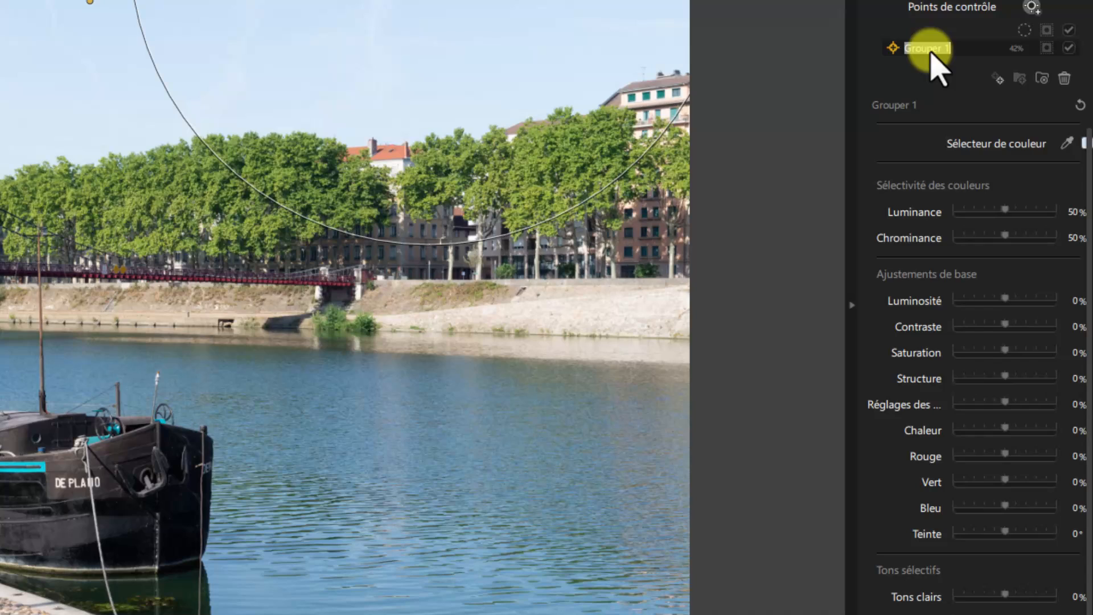
type("Ciel")
key("Return")
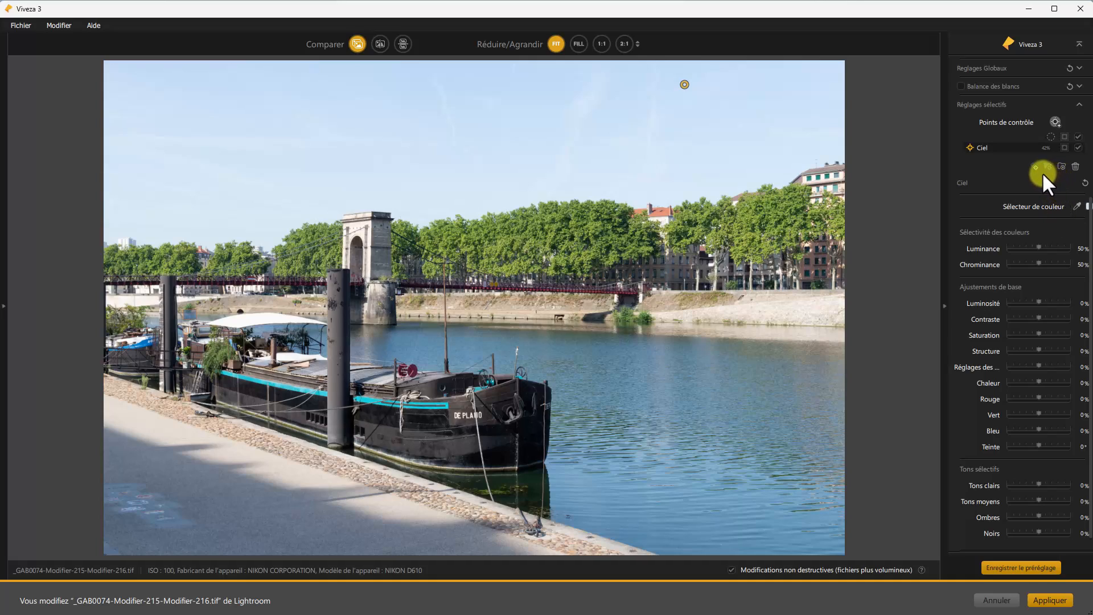
- With the Ciel group's mask displayed, set its color selectivity to Luminance 65% and Chrominance 66%, and hide the mask
left_click(1064, 136)
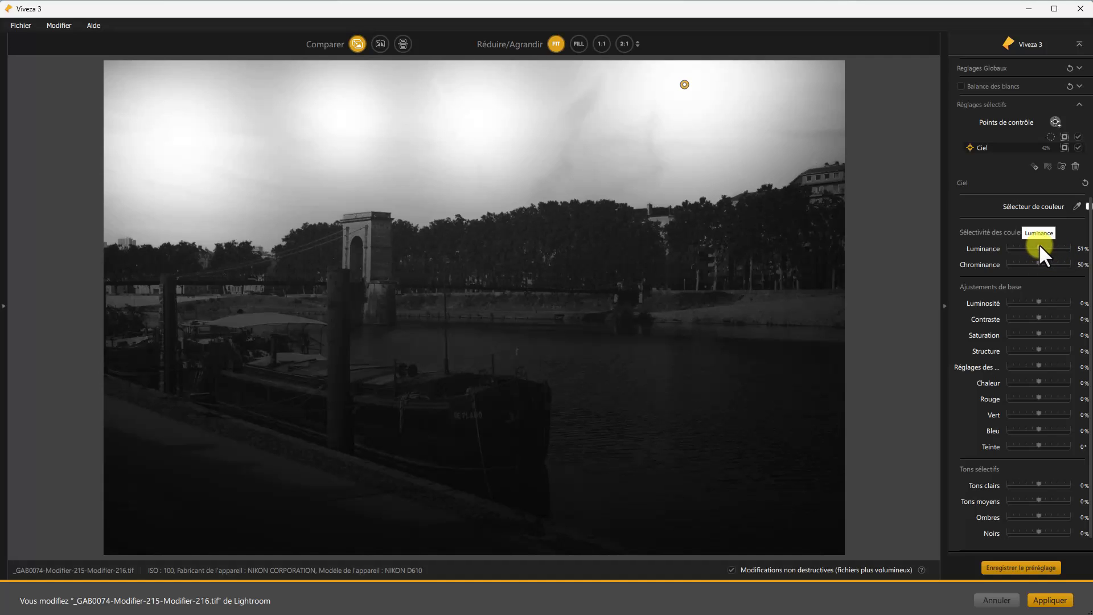
left_click_drag(1039, 244, 1047, 246)
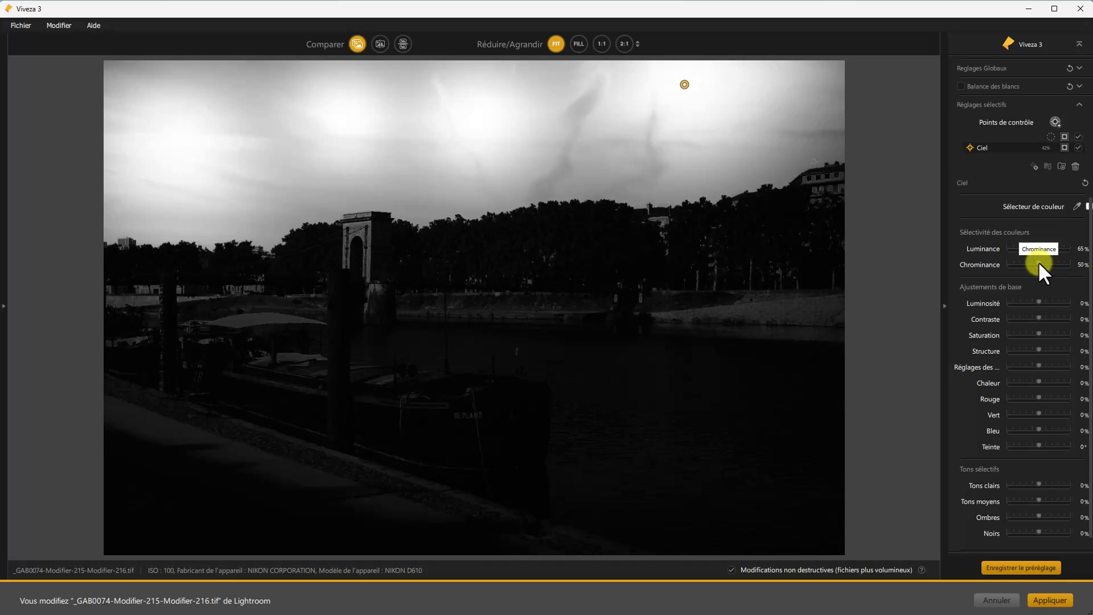
left_click_drag(1039, 264, 1047, 264)
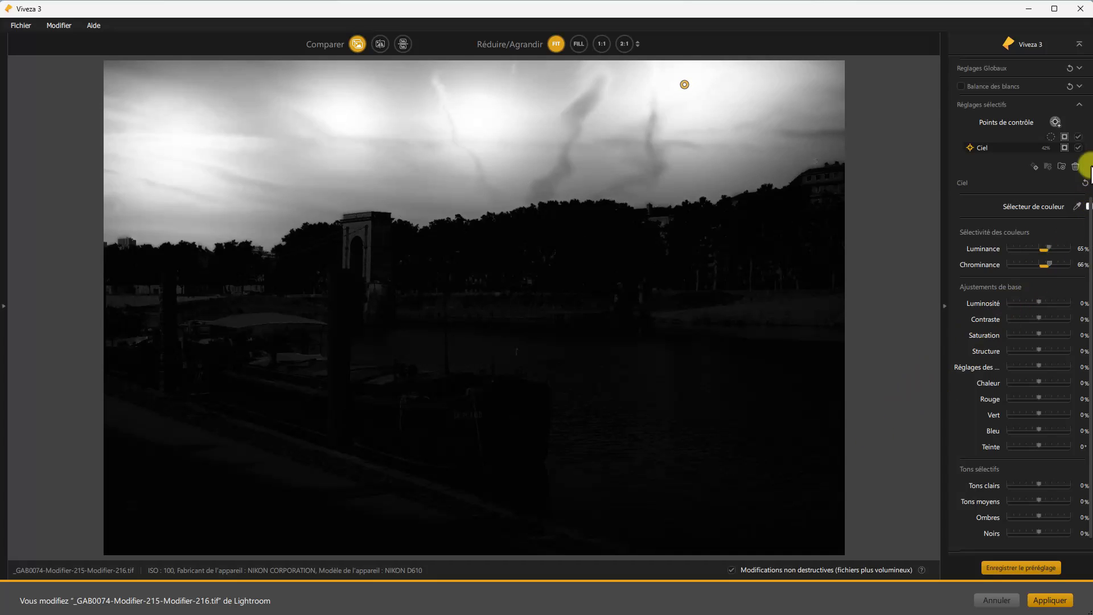
left_click(1063, 137)
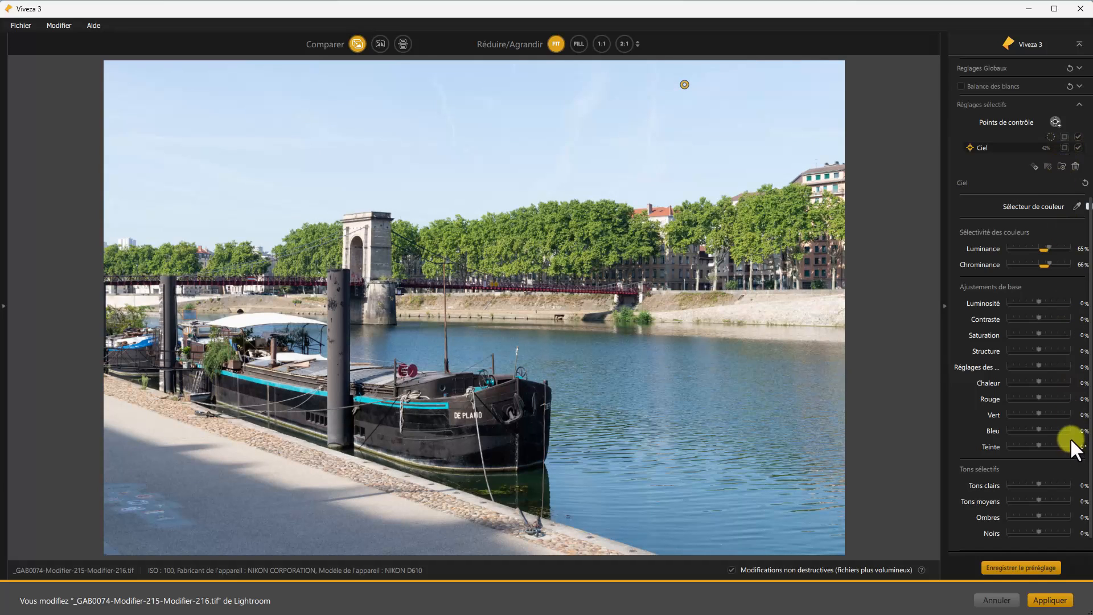
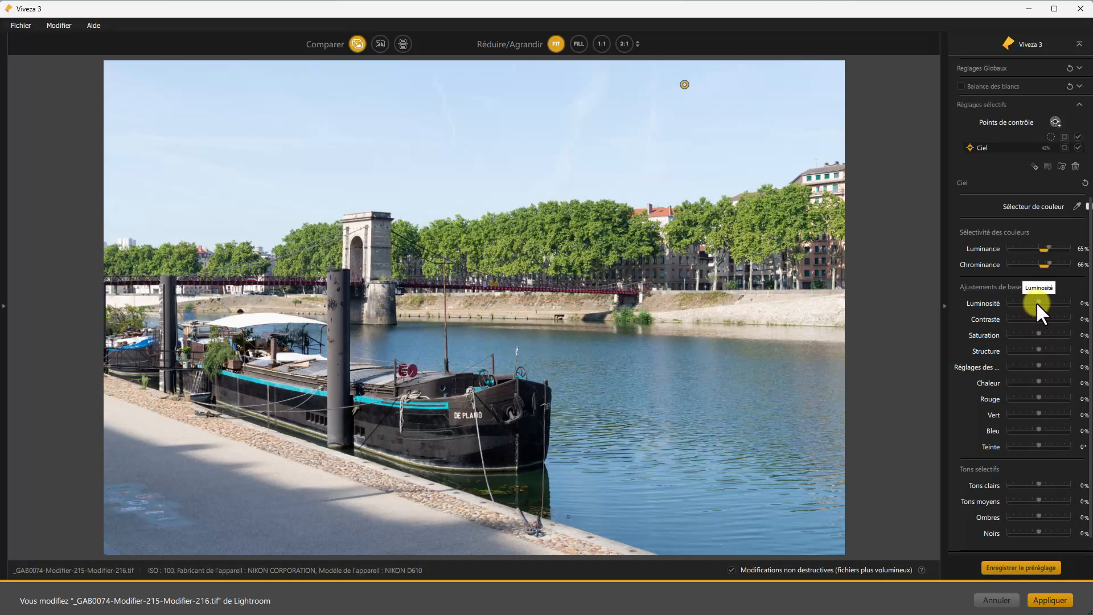
- Lower the Ciel group's Luminosité to -21%
left_click_drag(1037, 303, 1036, 302)
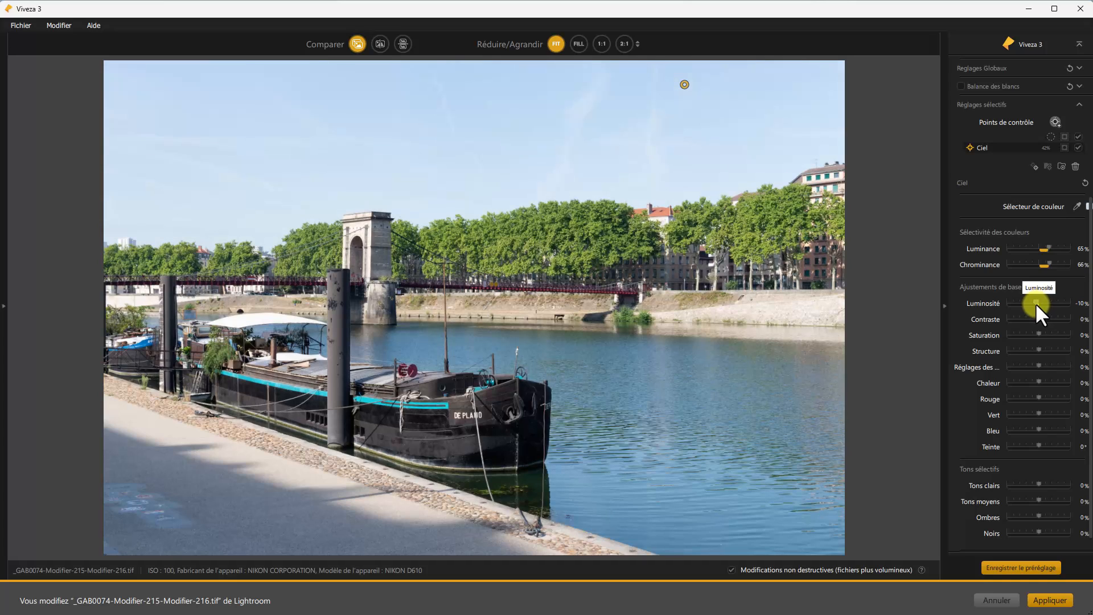
left_click_drag(1034, 304, 1033, 305)
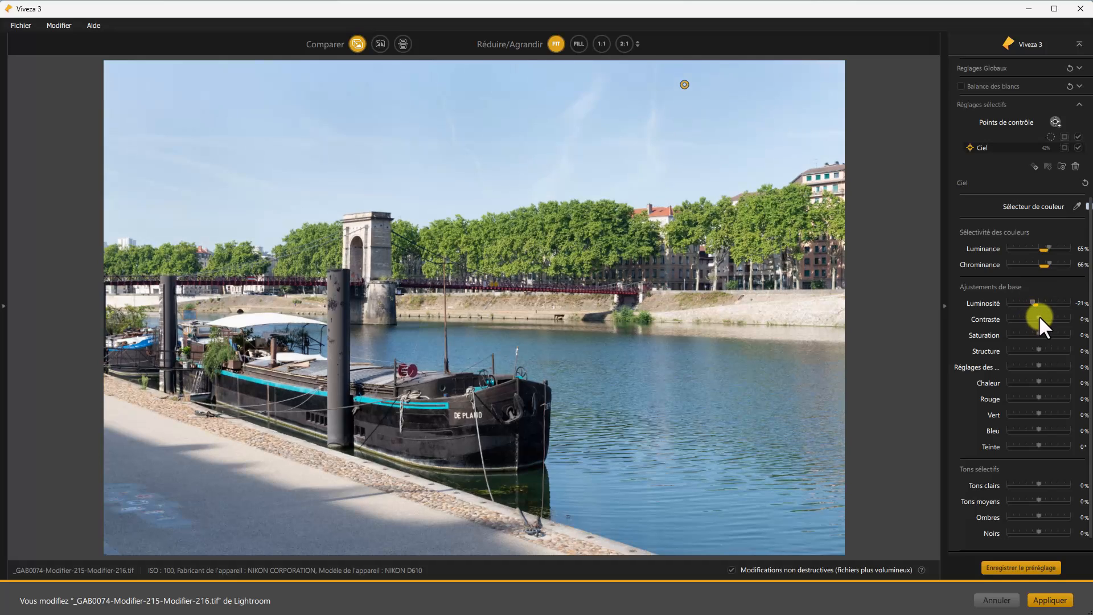
- Set the Ciel group's Contraste to -21%, Bleu to 46%, Structure to 38% and Saturation to 29%, and compare with the original image
left_click_drag(1037, 319, 1032, 319)
left_click_drag(1043, 425, 1050, 425)
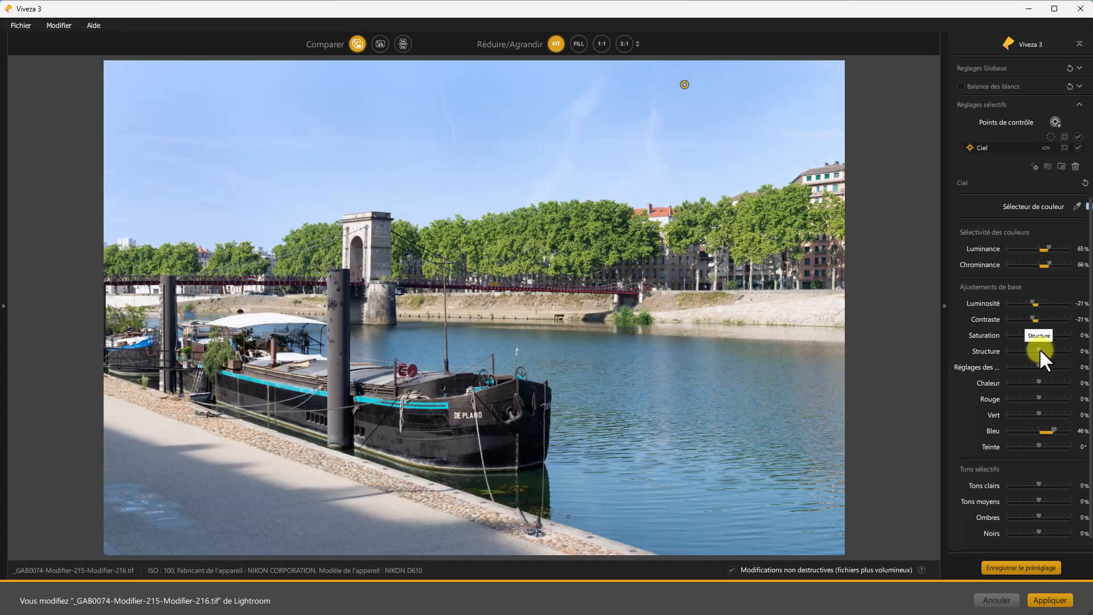
left_click_drag(1038, 350, 1053, 354)
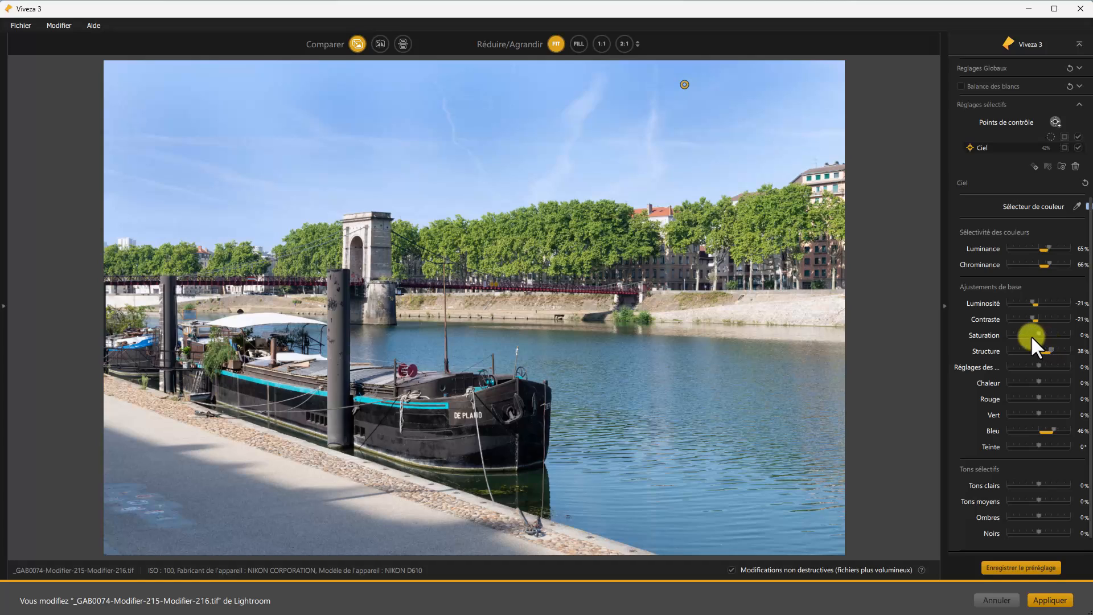
left_click_drag(1039, 332, 1041, 333)
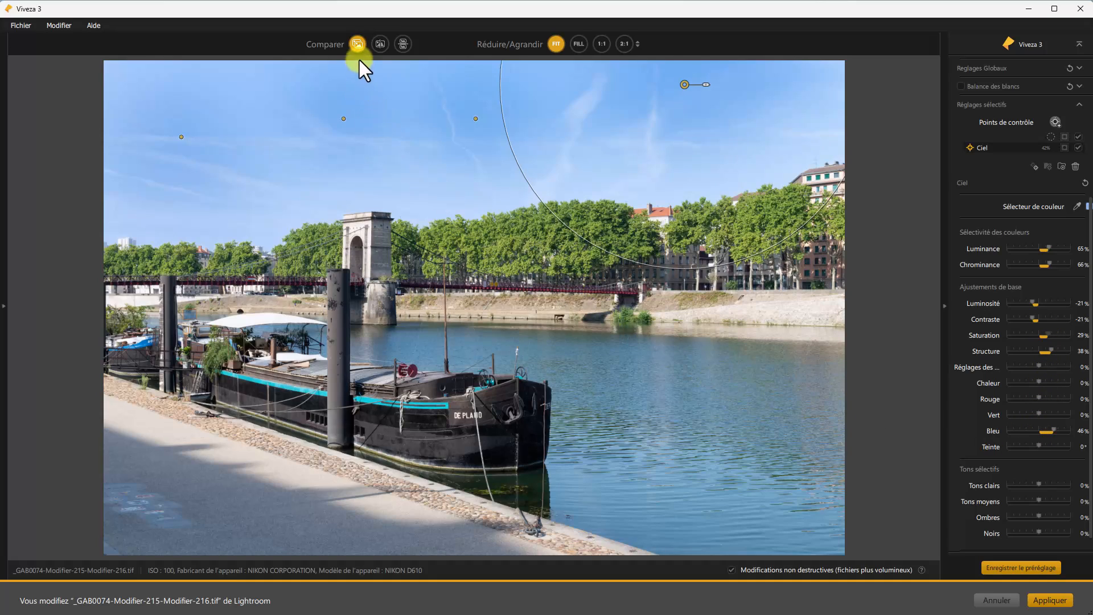
left_click_drag(357, 46, 356, 46)
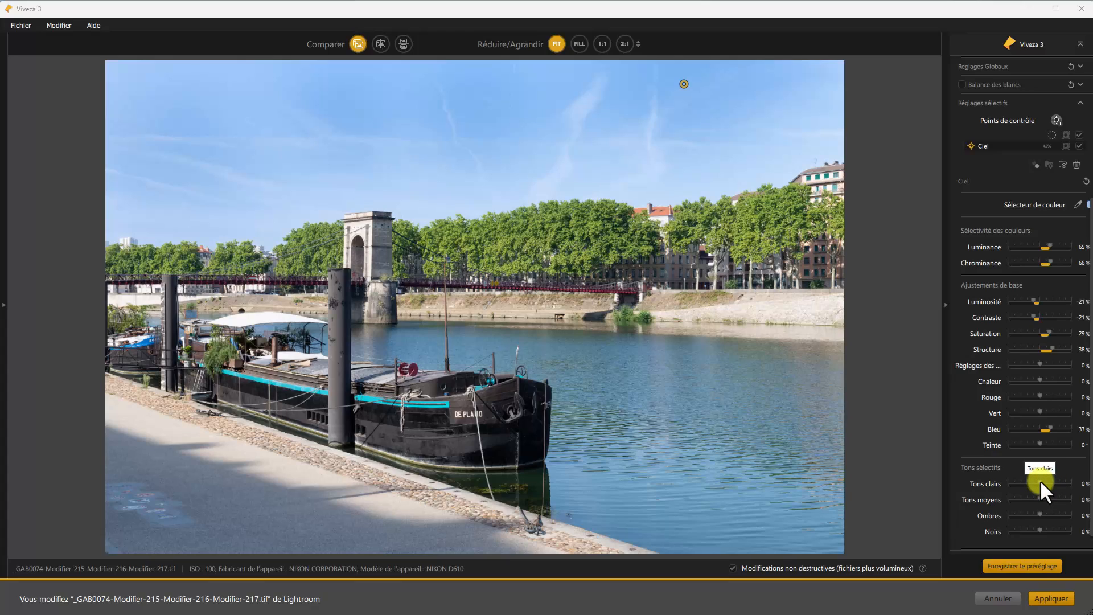
- Set the Ciel group's Tons clairs to -15%, Tons moyens to 19% and Ombres to 25%, and compare with the original image
left_click(1041, 481)
left_click_drag(1036, 479, 1035, 479)
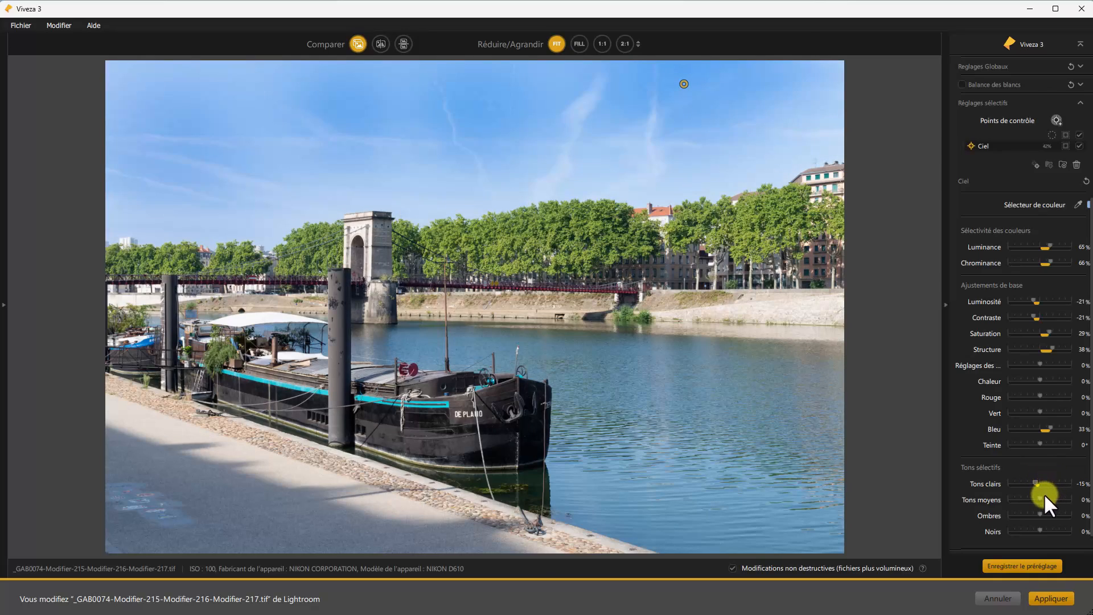
left_click_drag(1044, 493, 1048, 516)
left_click(358, 45)
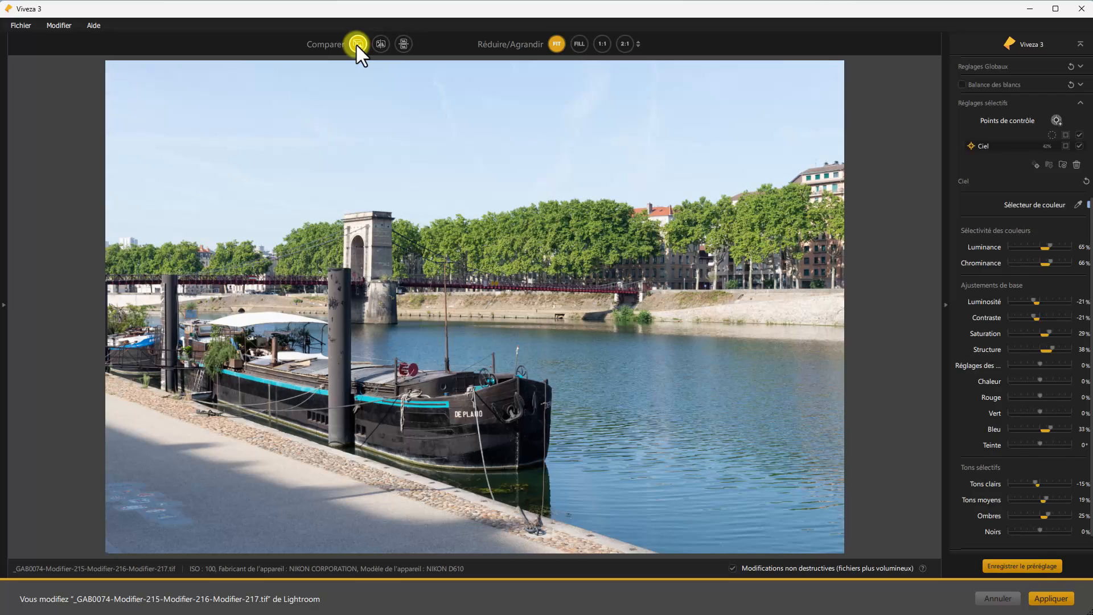
left_click(358, 45)
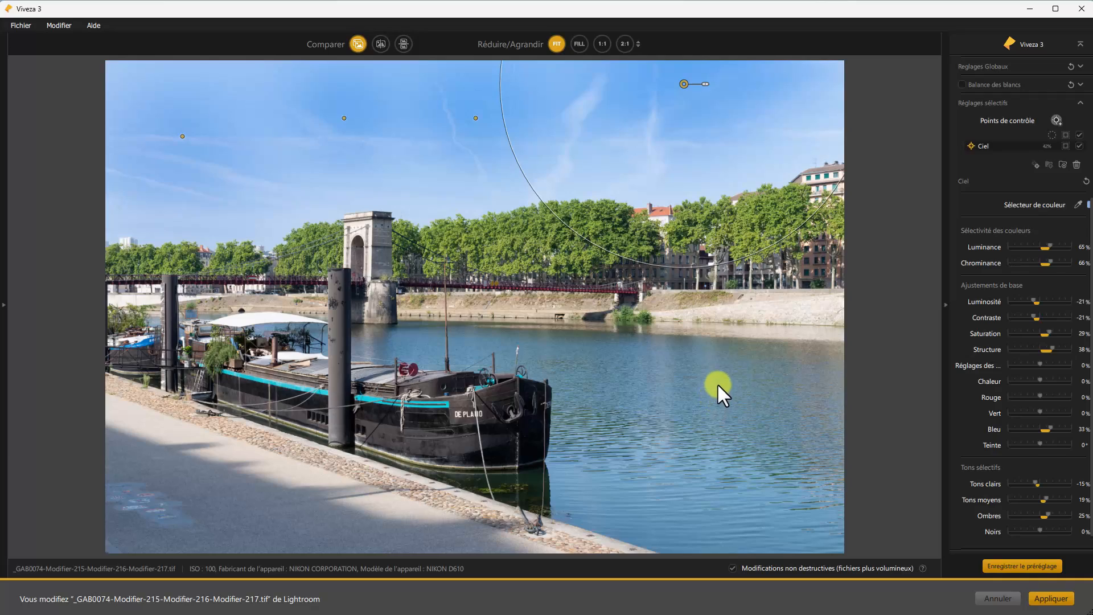
- Add a control point on the open water to the right of the barge, with a size of about 35%
left_click(1055, 119)
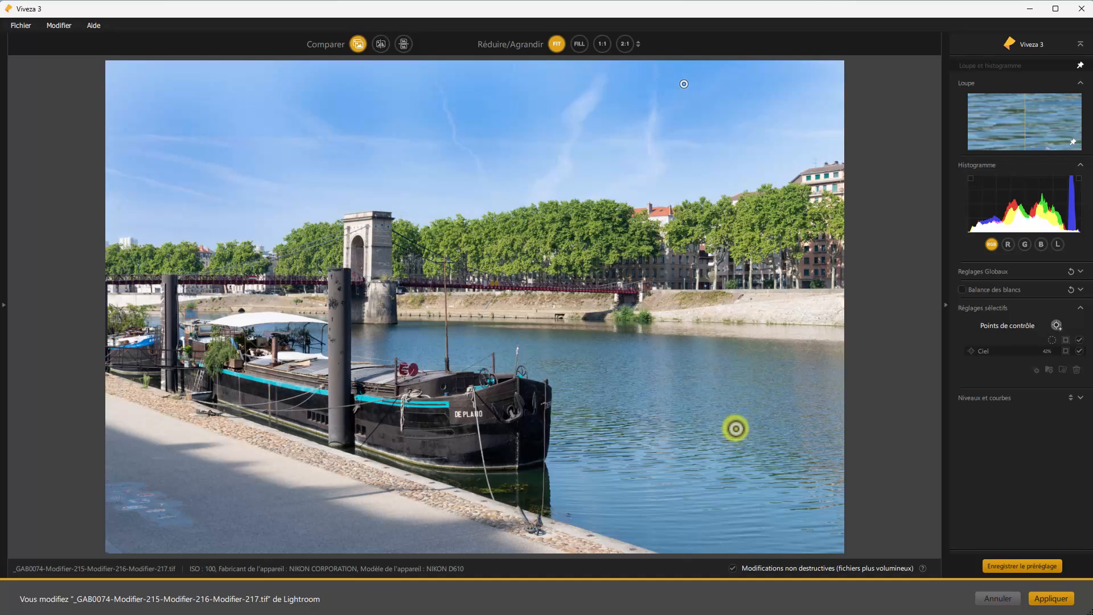
left_click(741, 427)
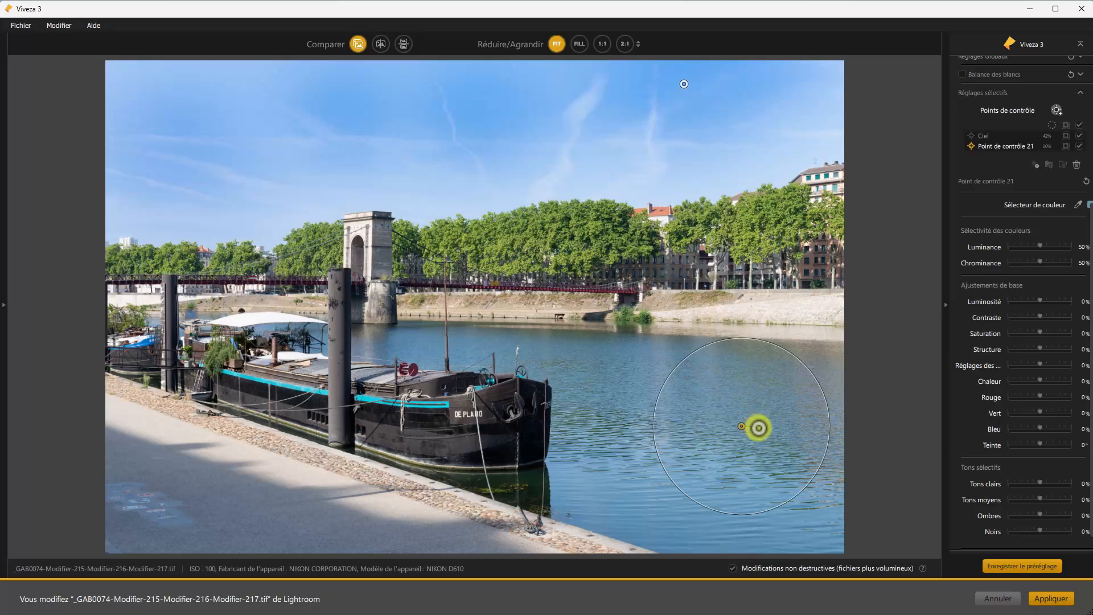
mouse_move(759, 425)
left_mouse_down()
mouse_move(745, 432)
mouse_move(771, 435)
left_mouse_up()
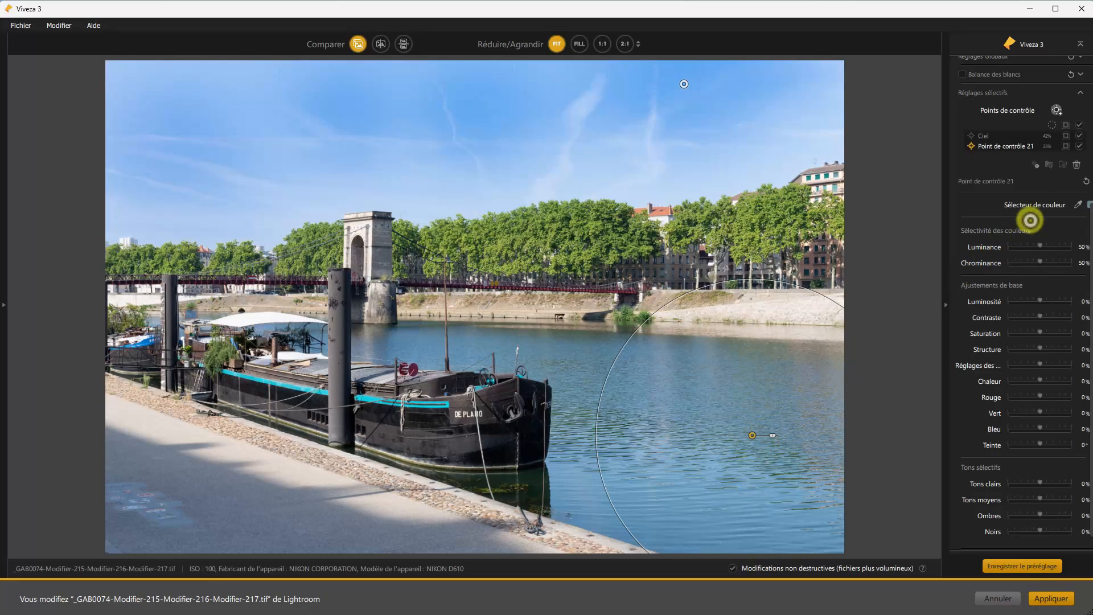
- Add two more water control points, one beside the barge's bow at about 17% size and one behind its mast at about 11%
left_click(1056, 110)
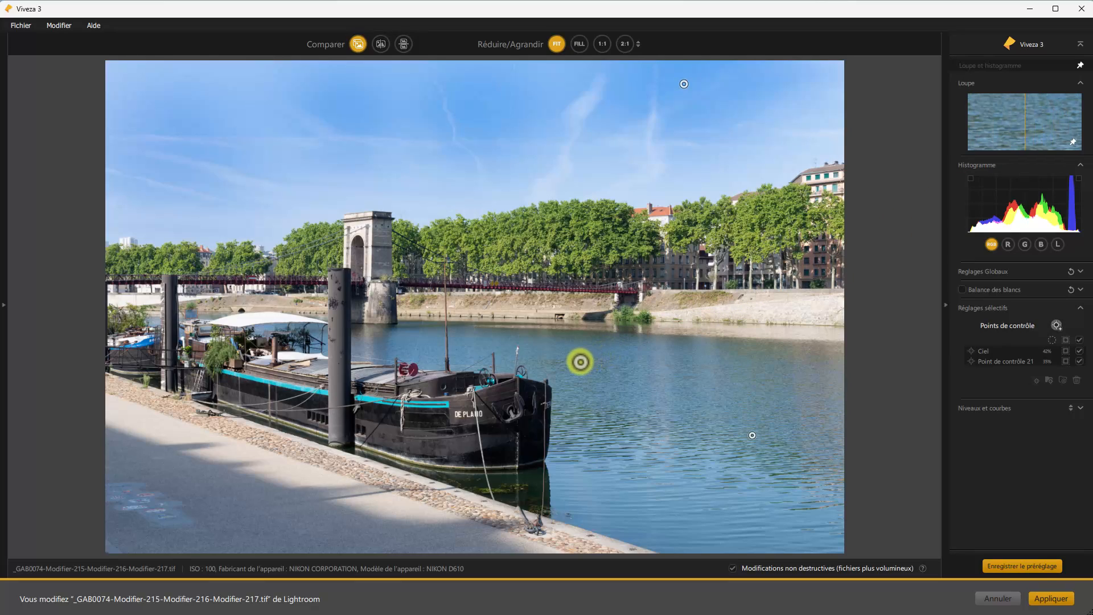
left_click(580, 361)
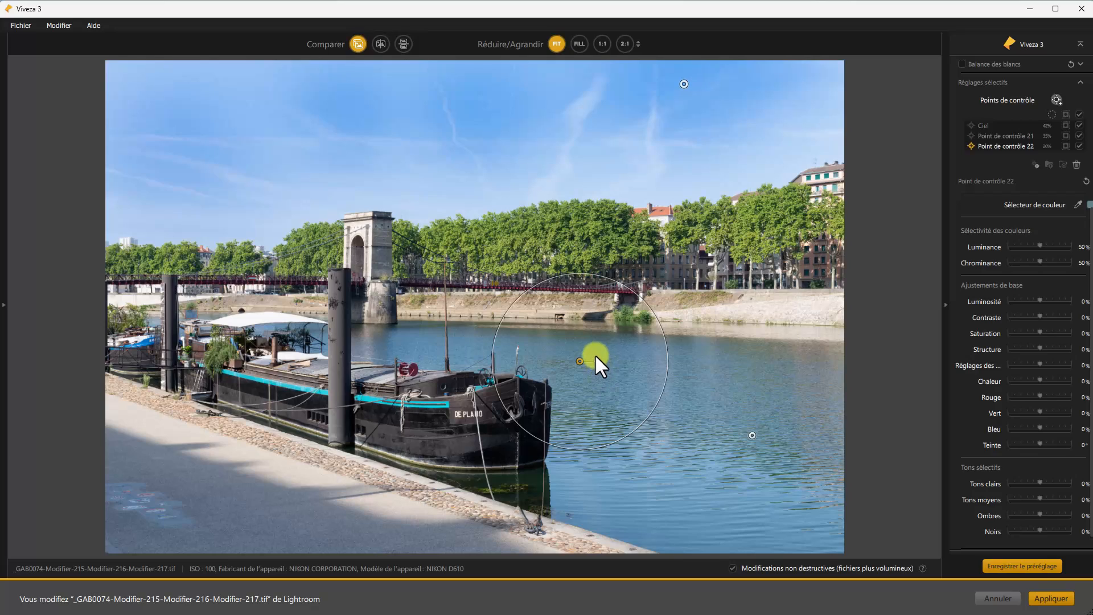
left_click_drag(596, 359, 596, 360)
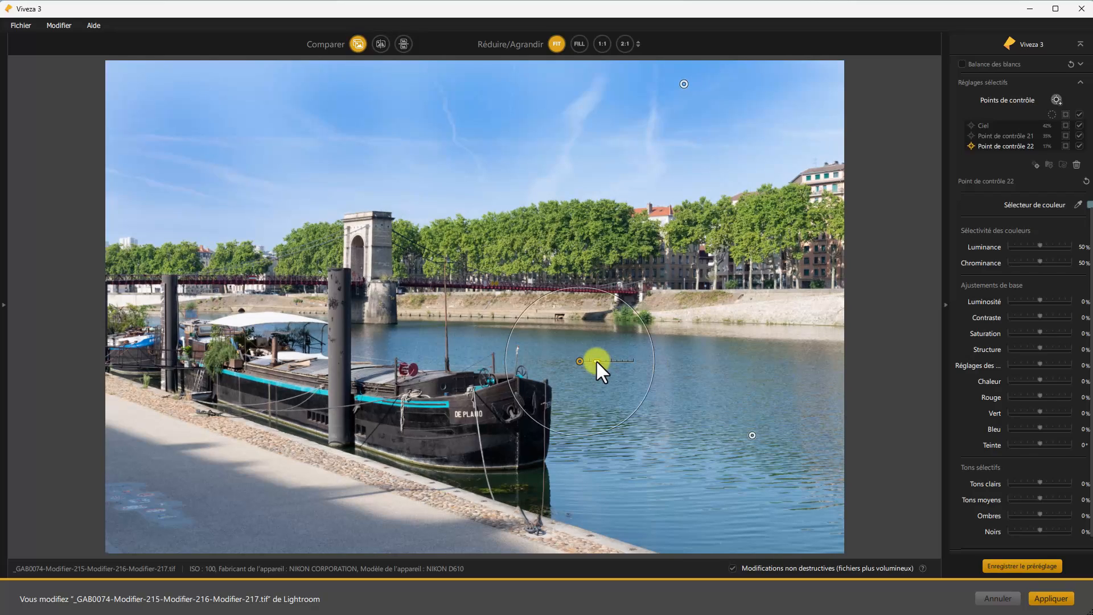
left_click(1055, 99)
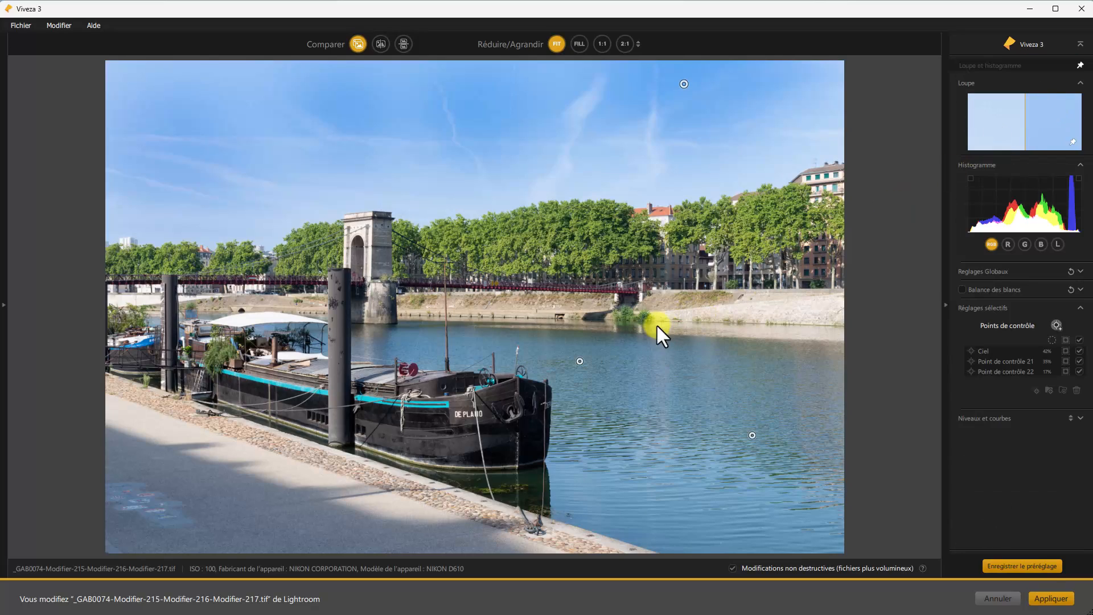
left_click(426, 340)
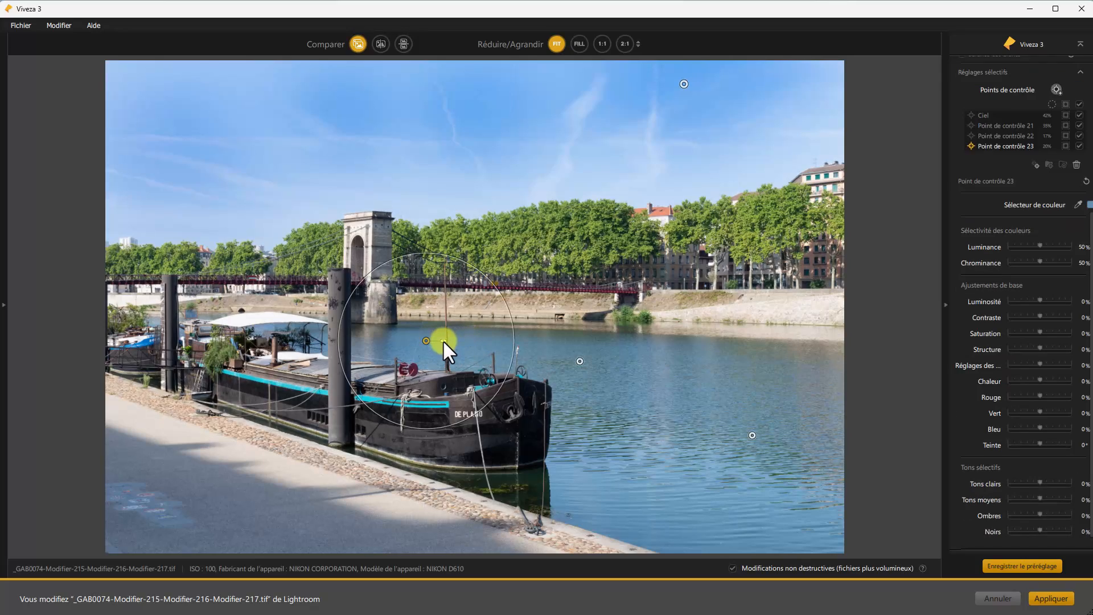
left_click_drag(443, 340, 441, 337)
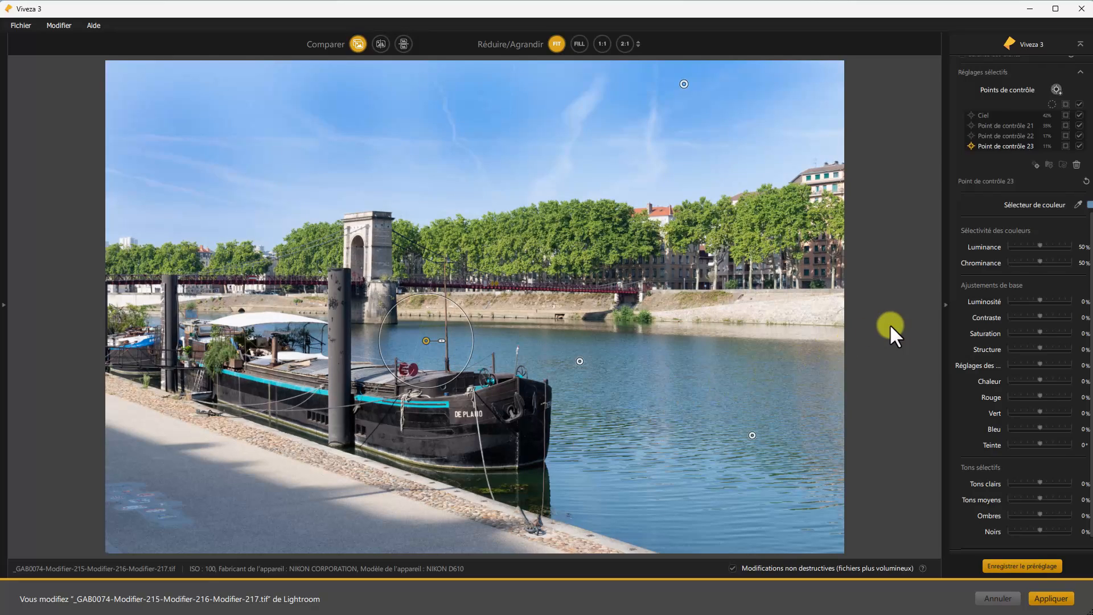
- Select the three water control points, combine them into one group and name it Eau
left_click(1005, 126)
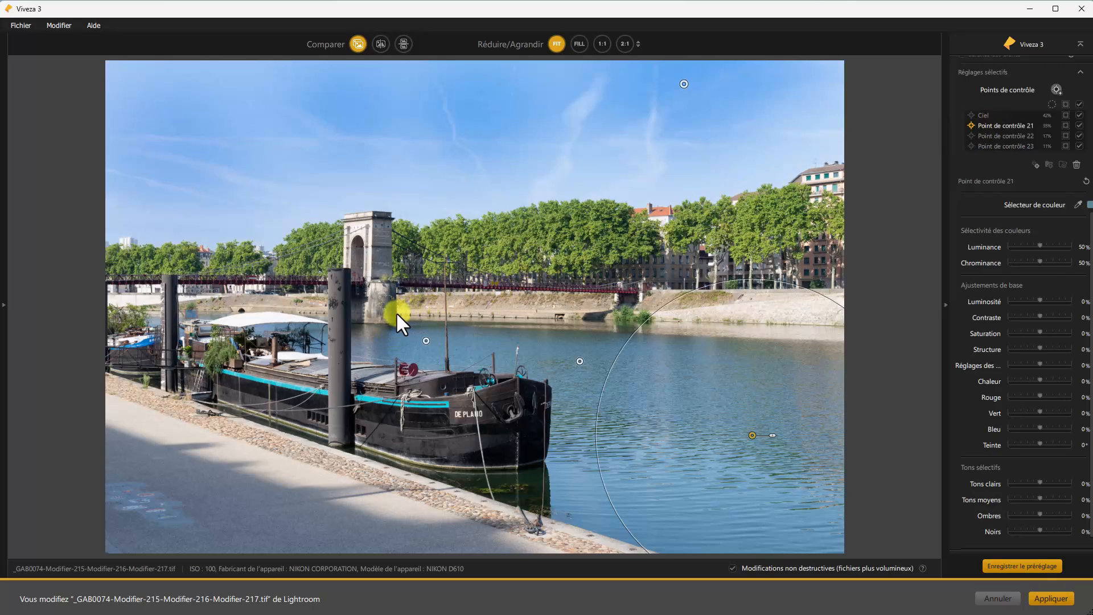
left_click_drag(398, 291, 808, 493)
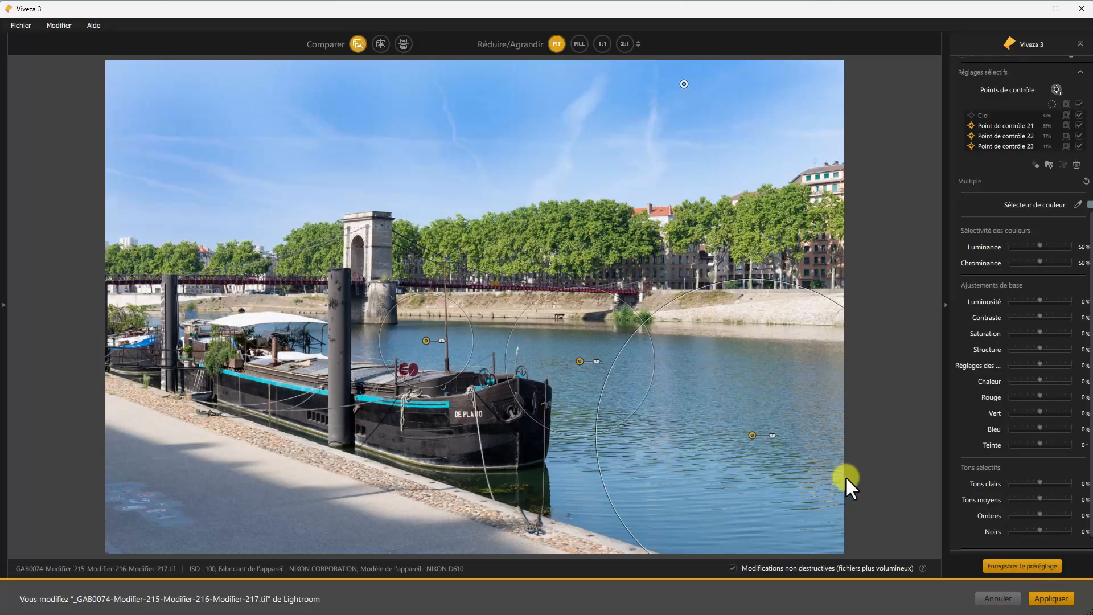
left_click(1045, 164)
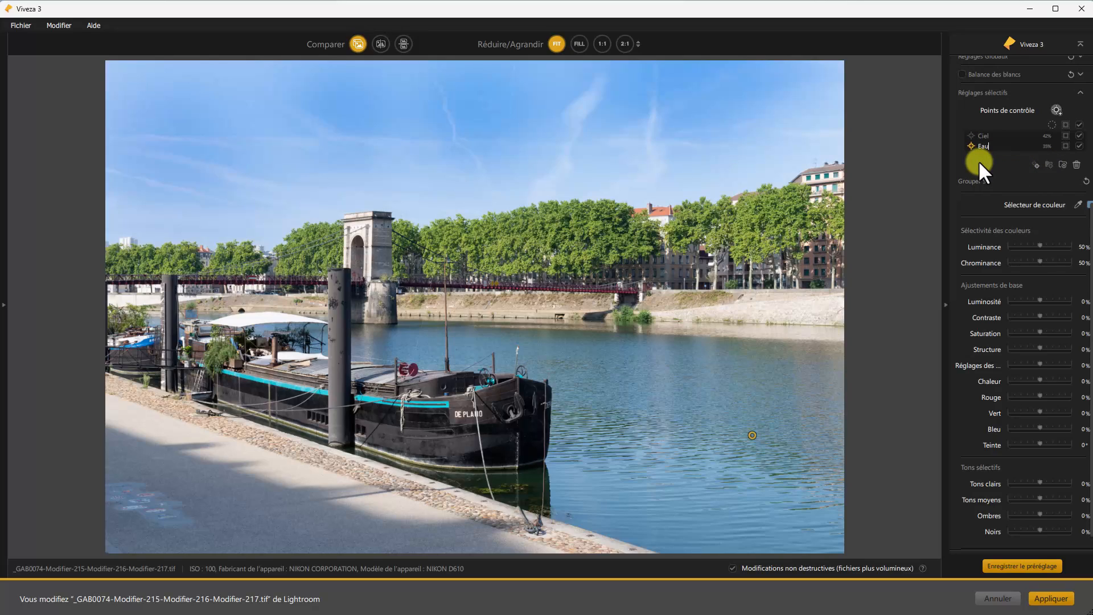
key("Return")
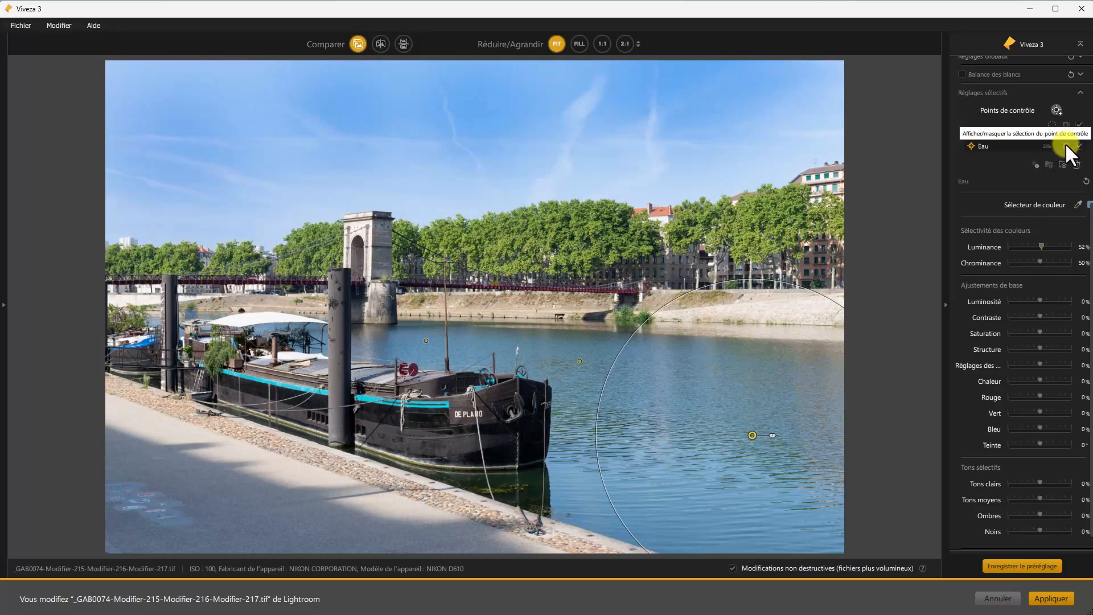
- With the Eau group's mask displayed, set its color selectivity to Luminance 58% and Chrominance 49%, and hide the mask
left_click(1065, 144)
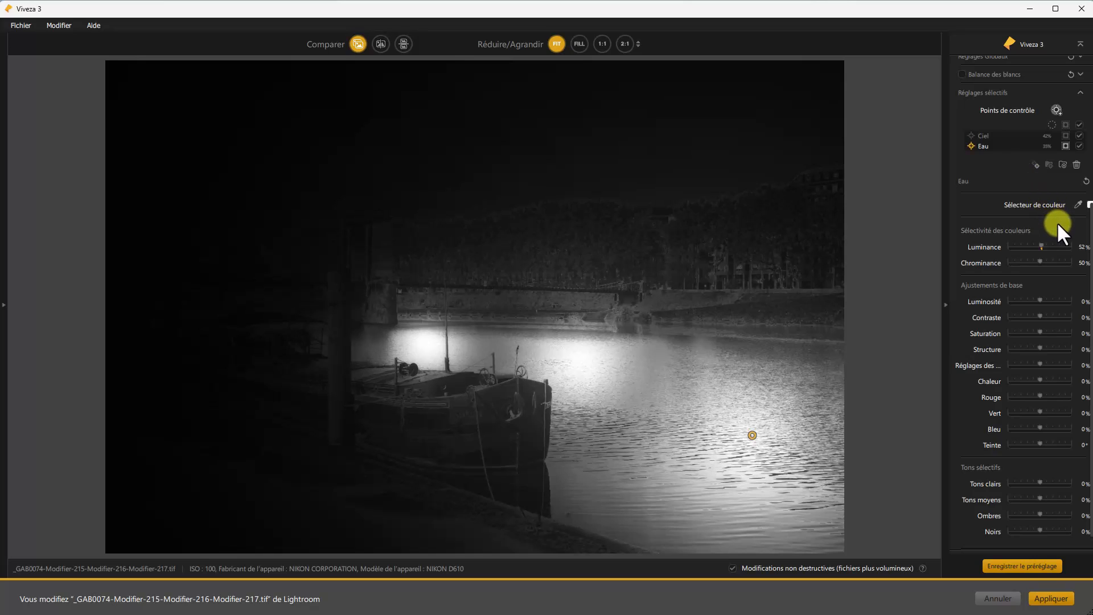
left_click_drag(1039, 259, 1044, 244)
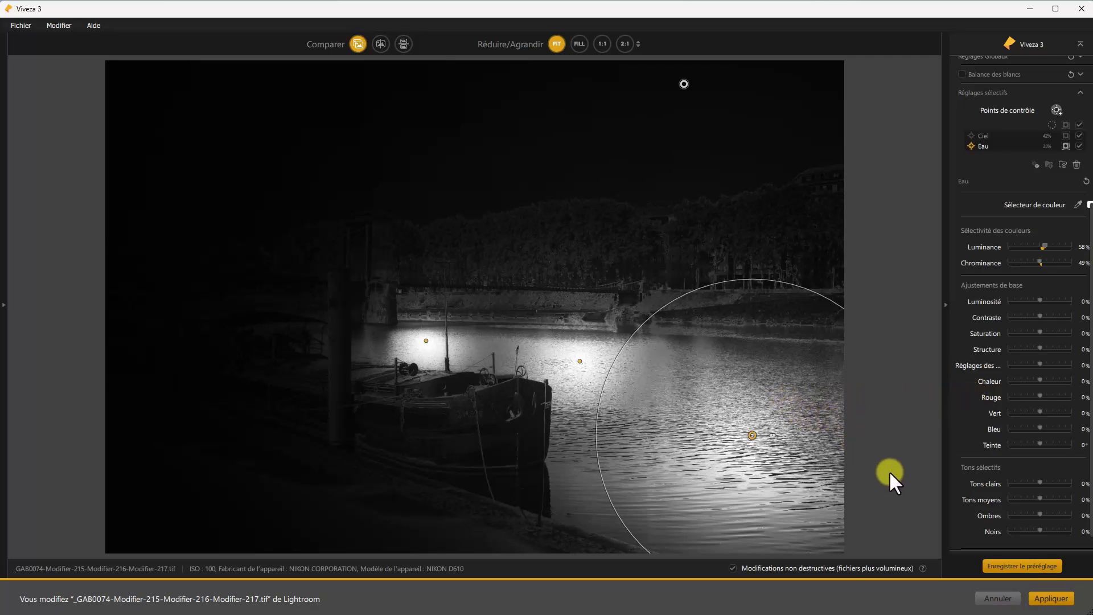
left_click(1063, 144)
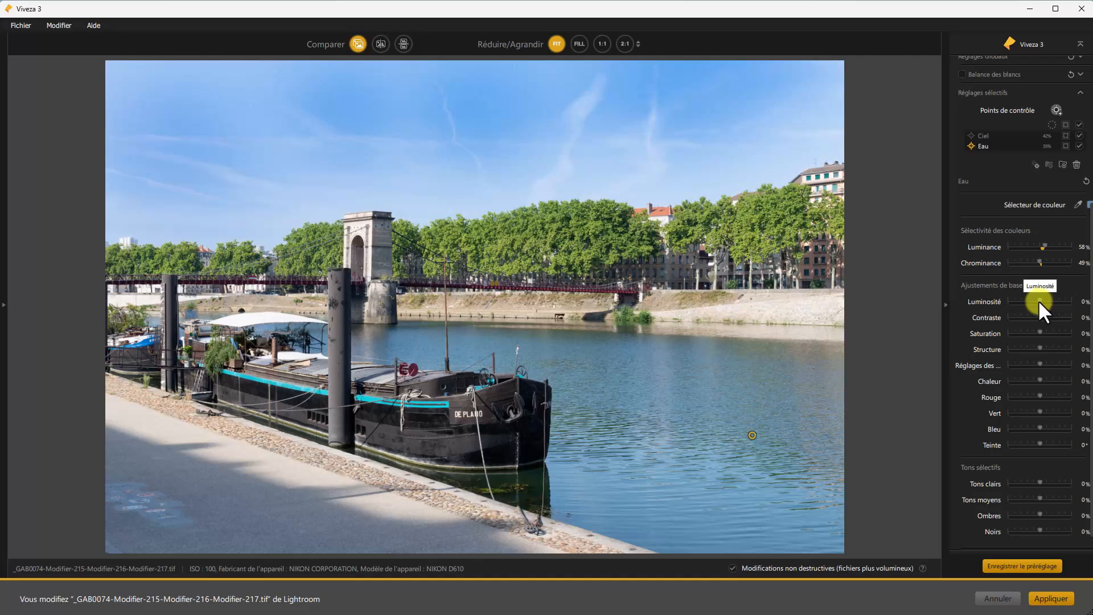
- Set the Eau group's Luminosité to -19%, Contraste to 15%, Saturation to 17% and Structure to -23%
left_click_drag(1037, 299, 1034, 300)
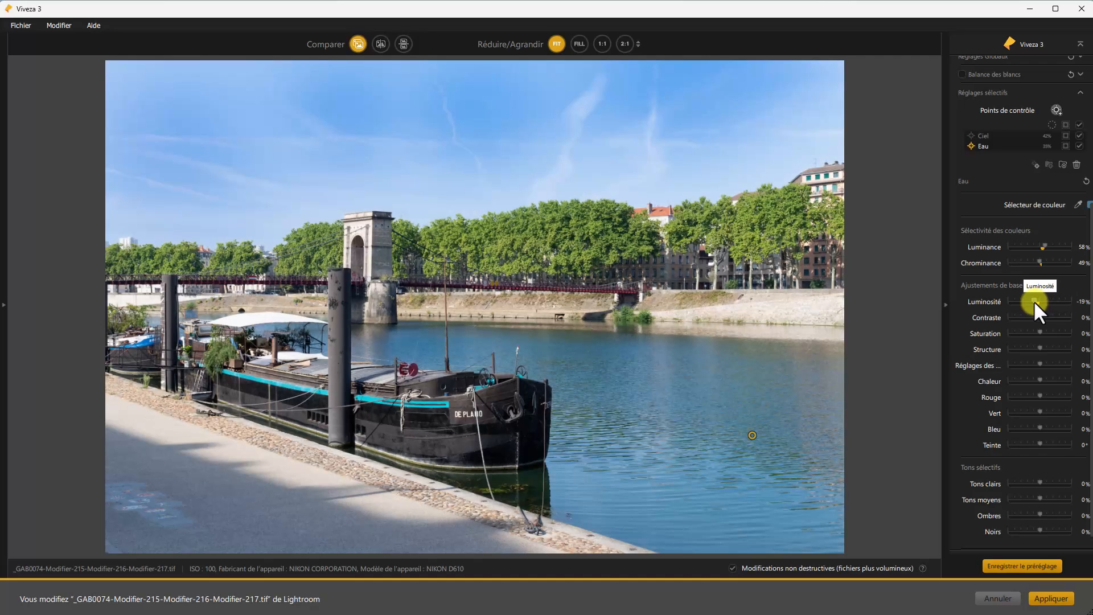
left_click_drag(1039, 316, 1045, 332)
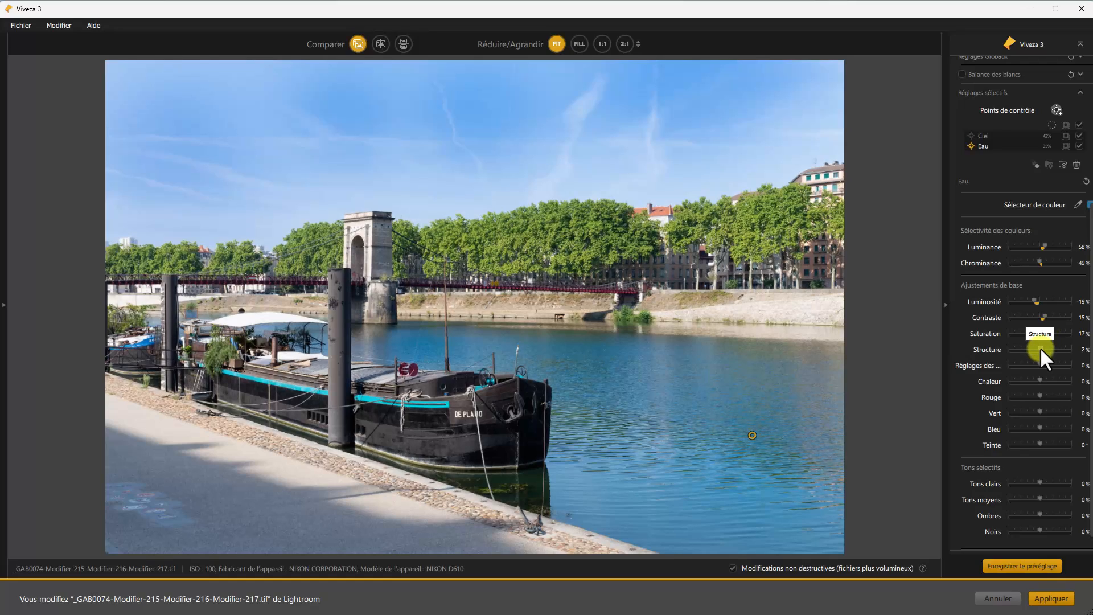
left_click_drag(1037, 347, 1034, 348)
- Set the Eau group's Bleu and Vert to 23%, Tons clairs to -4% and Tons moyens to 23%
left_click_drag(1042, 428, 1045, 411)
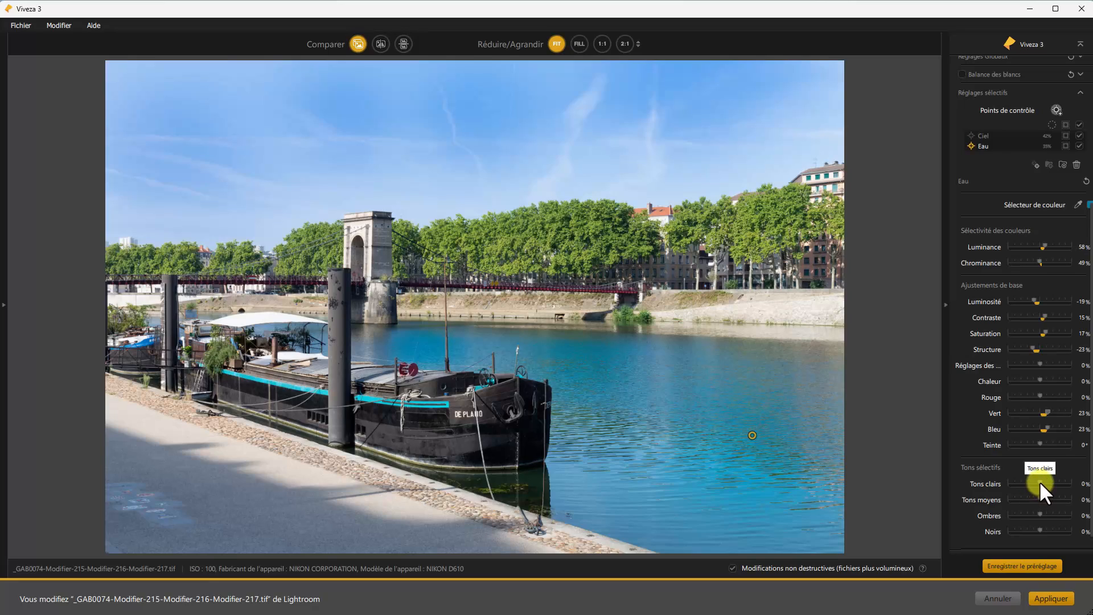
left_click_drag(1035, 482, 1038, 482)
left_click_drag(1039, 498, 1046, 498)
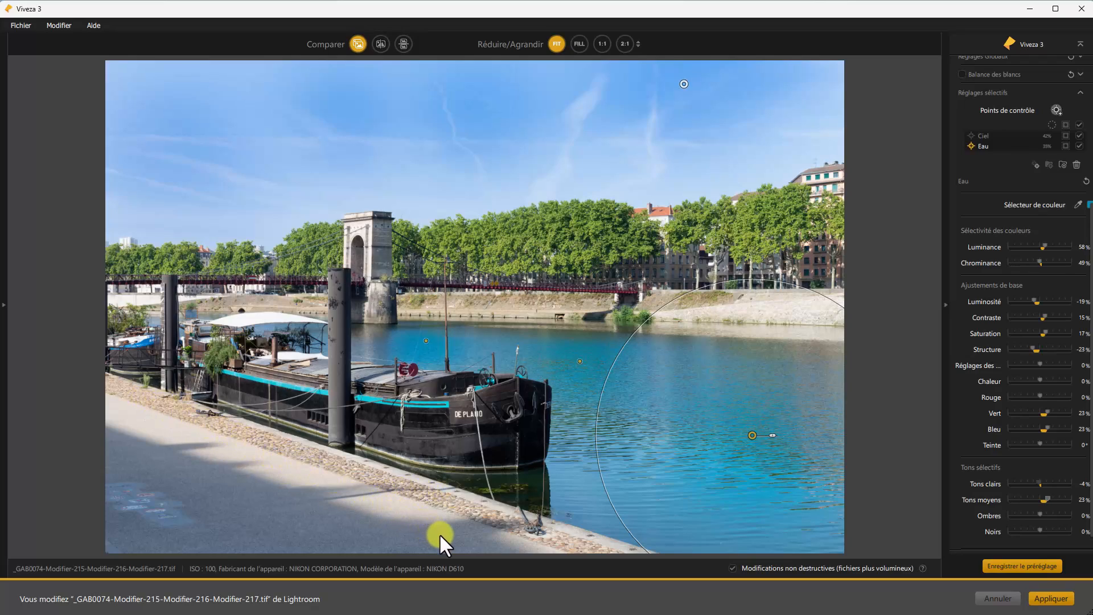
- Add a control point of about 14% size at the far end of the quay and duplicate it four times along the quay
left_click(1056, 111)
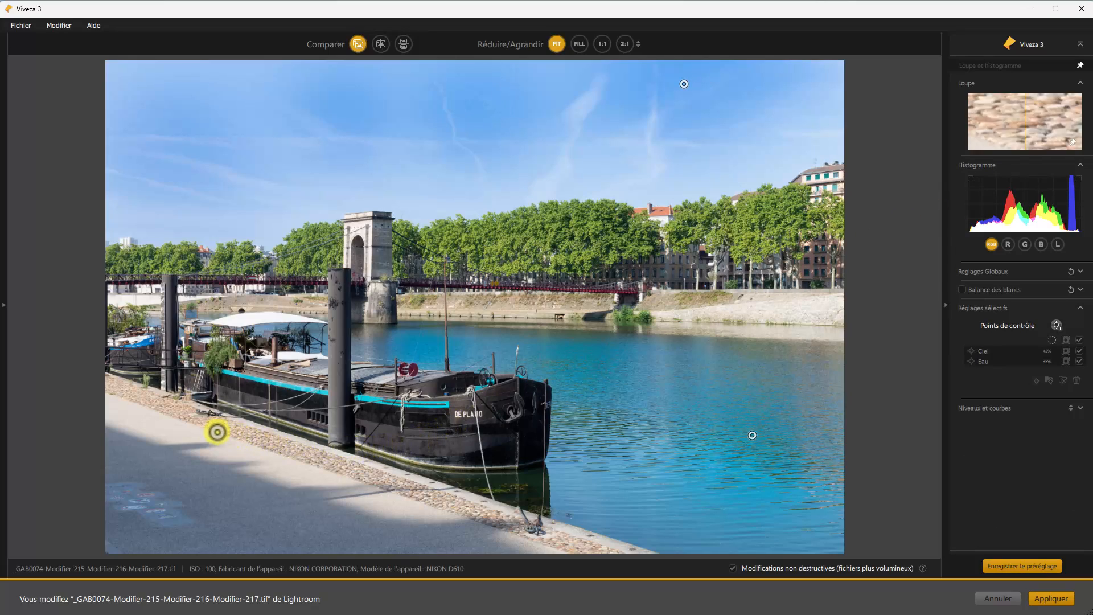
left_click(138, 413)
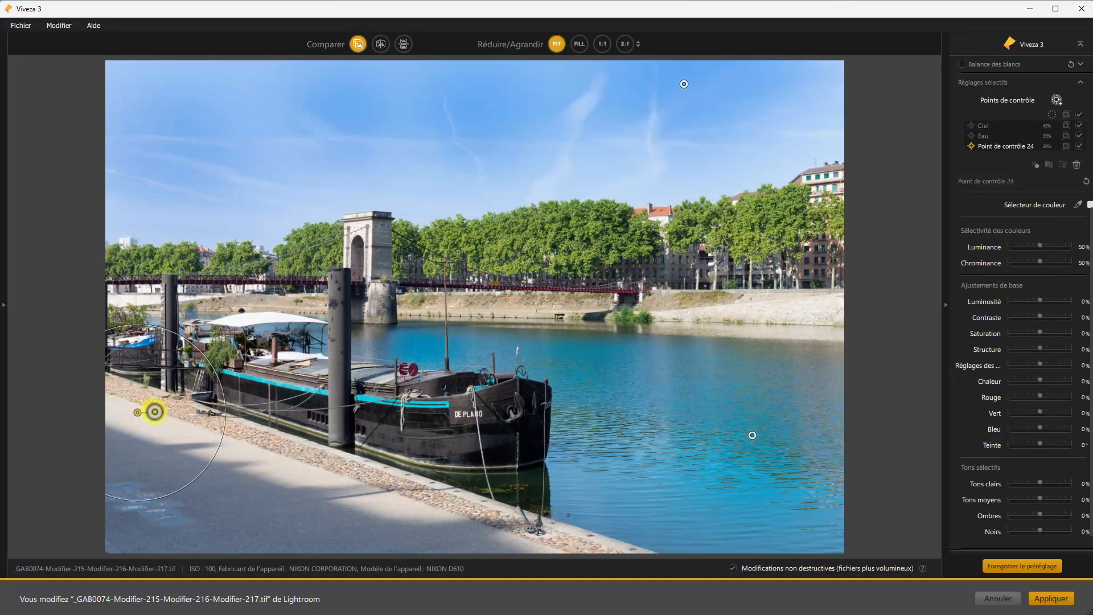
left_click_drag(156, 412, 154, 413)
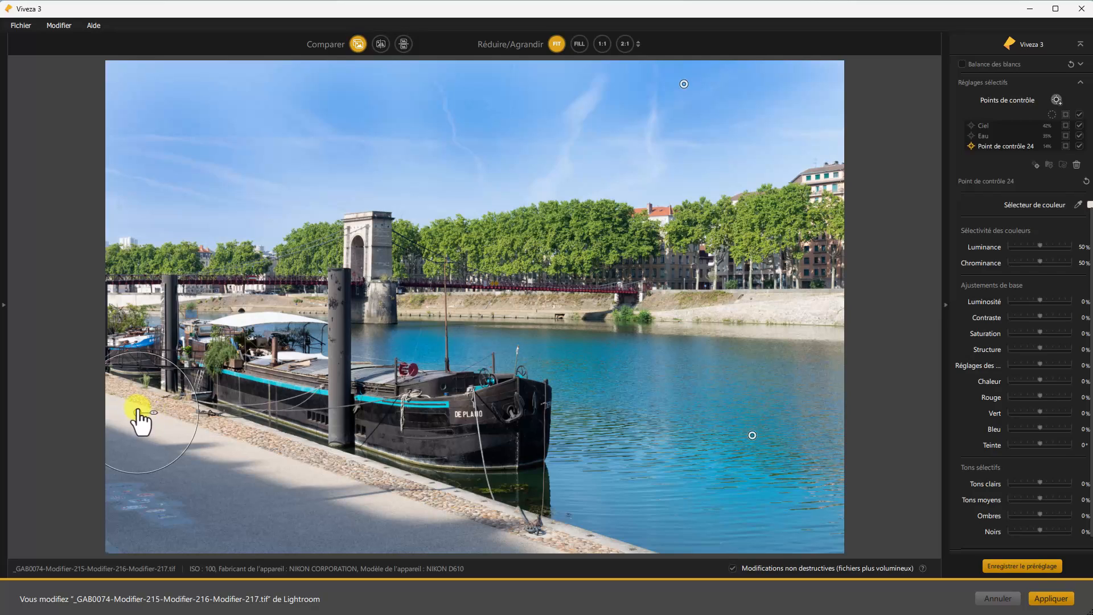
left_click_drag(137, 412, 238, 446)
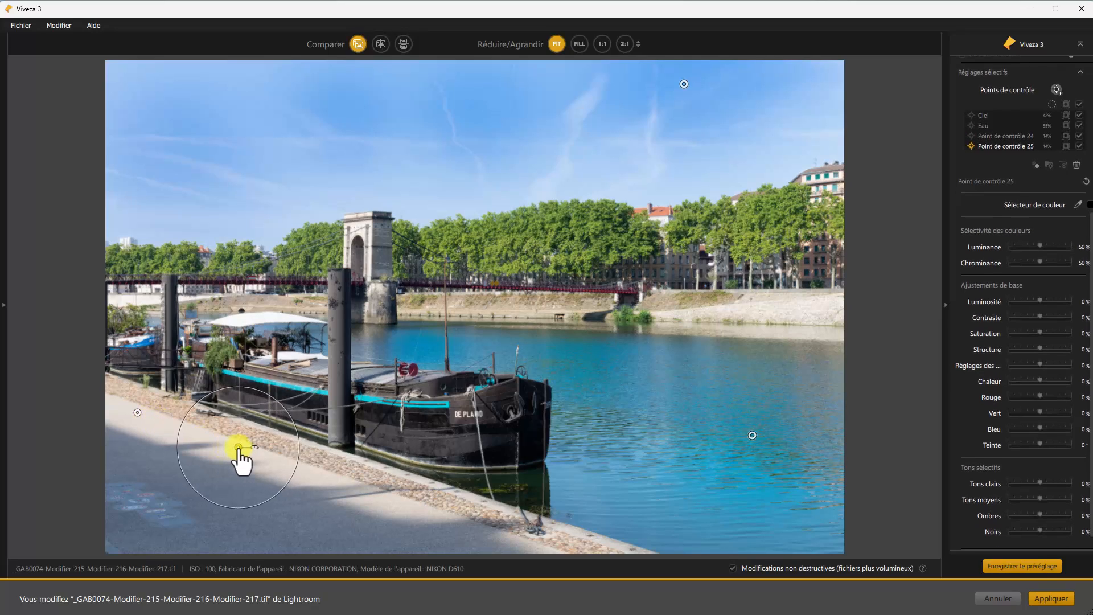
left_click_drag(238, 446, 567, 539)
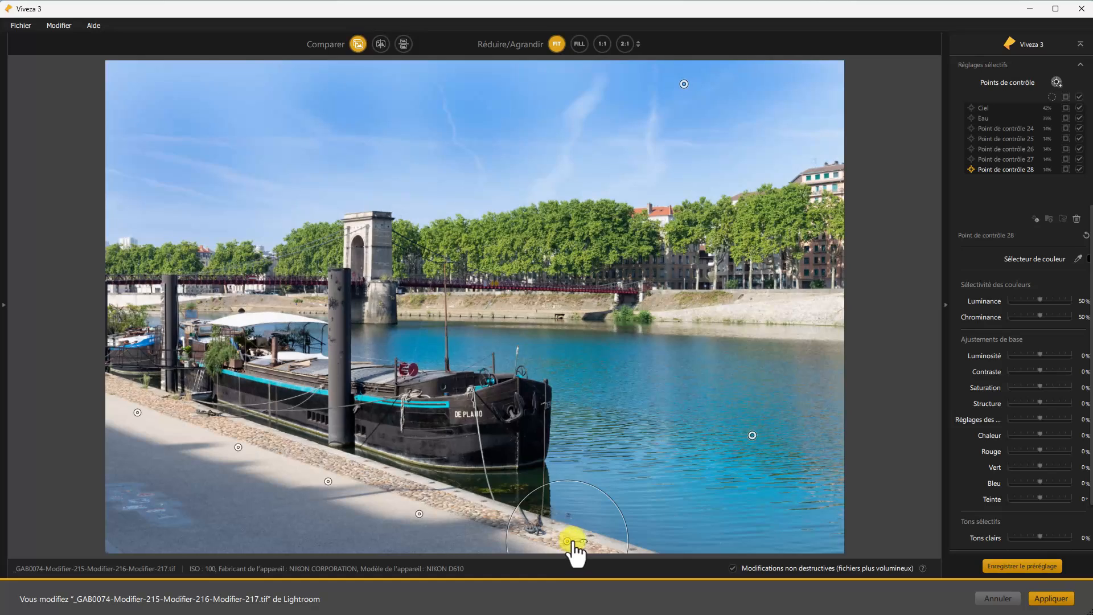
- Select the five quay control points, combine them into one group and name it Sol
left_click(581, 542)
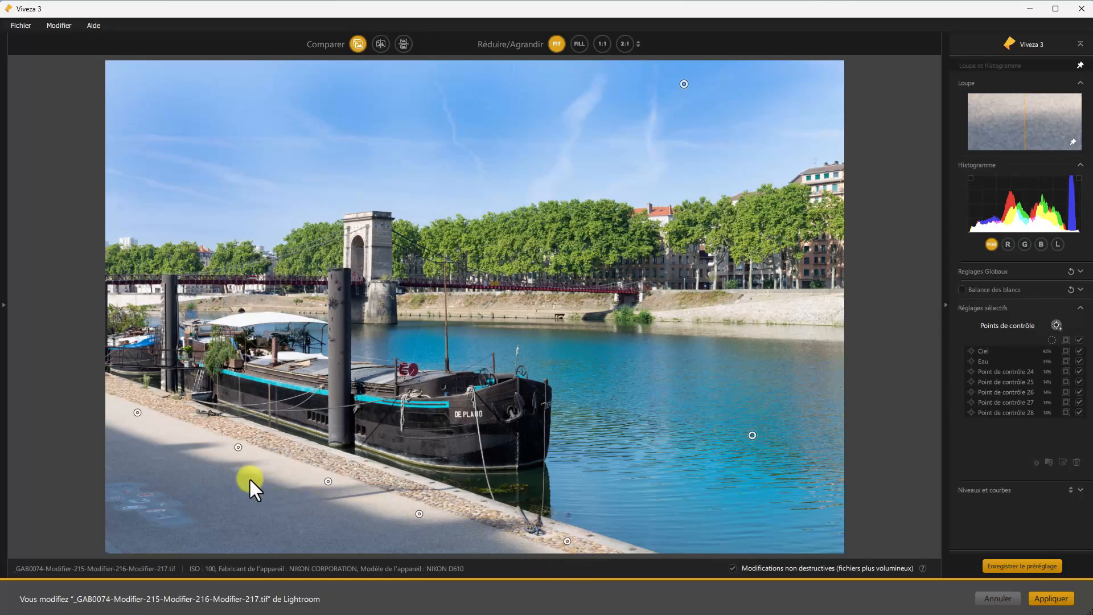
left_click_drag(117, 386, 604, 564)
left_click(1048, 219)
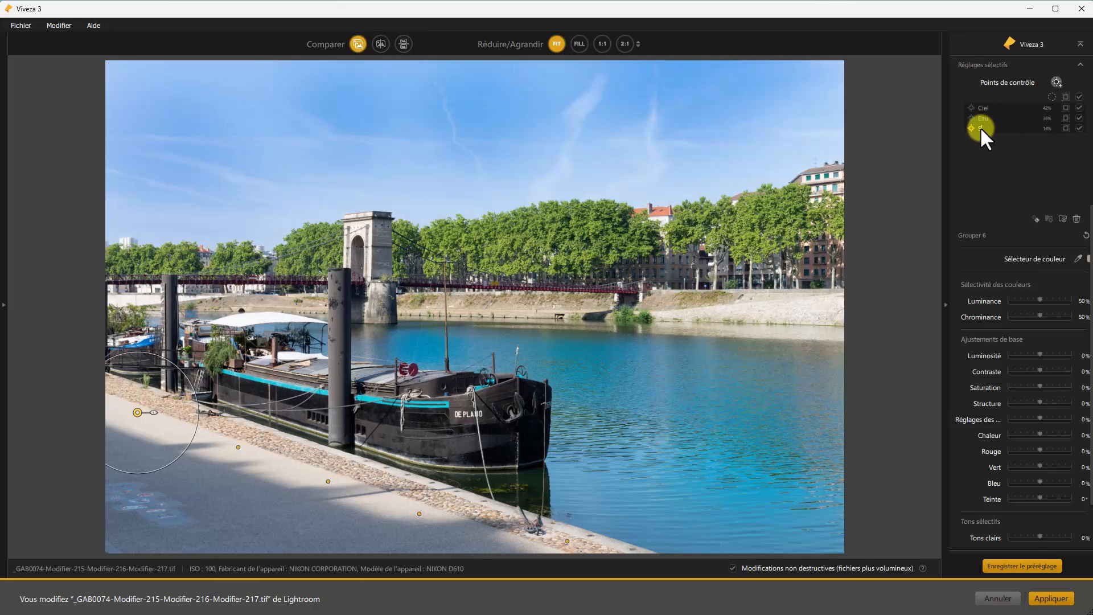
type("Som")
key("BackSpace")
type("l")
key("Return")
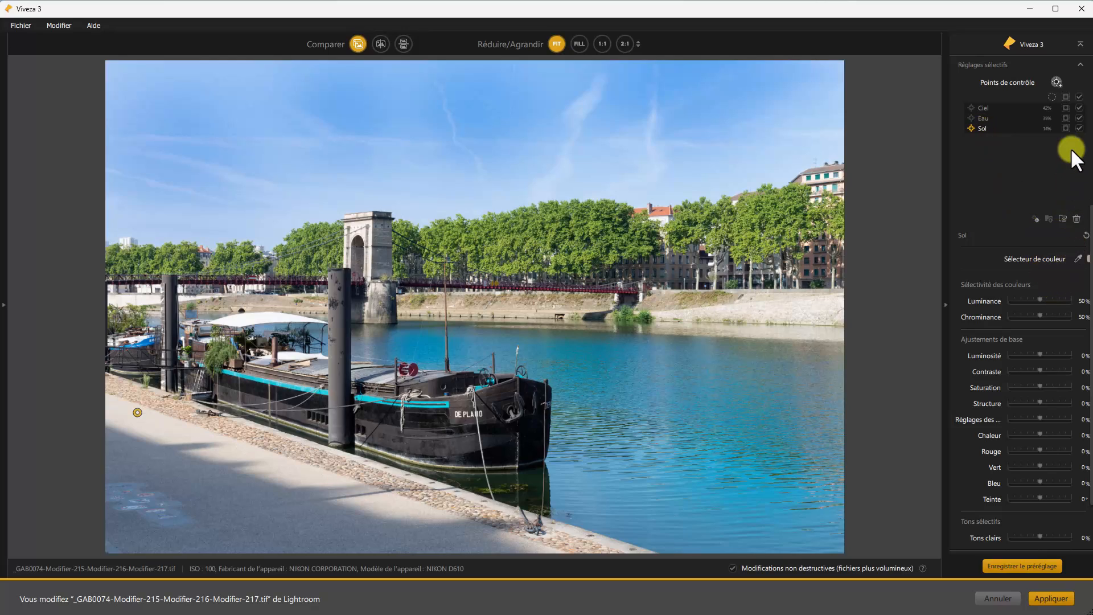
- Check the Sol group's mask and set its Luminosité to -42%, Structure to 54% and Chaleur to -12%
left_click(1065, 127)
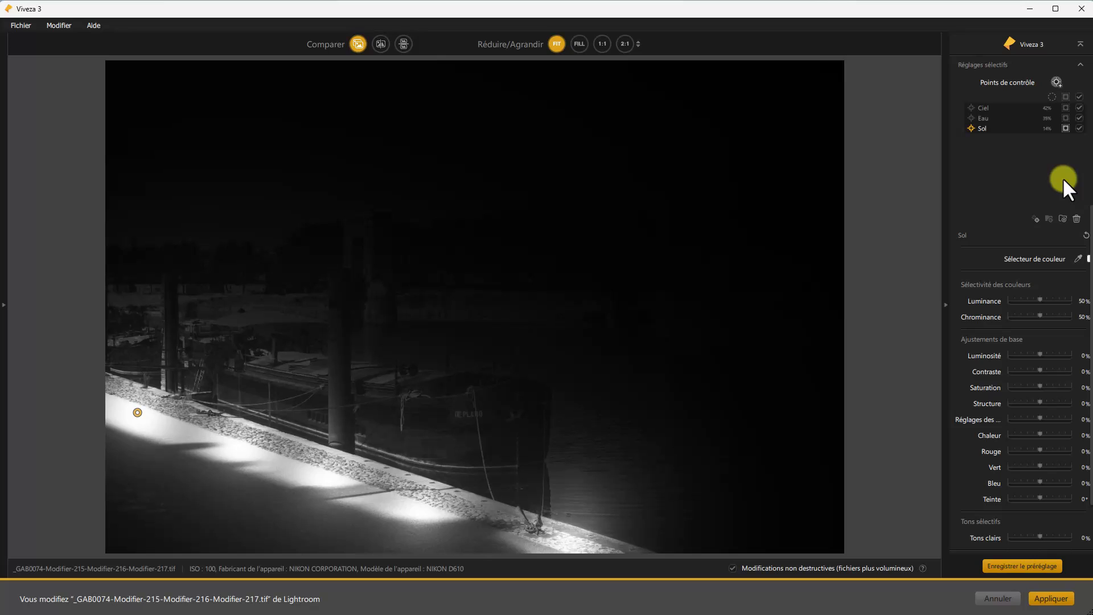
left_click(1038, 355)
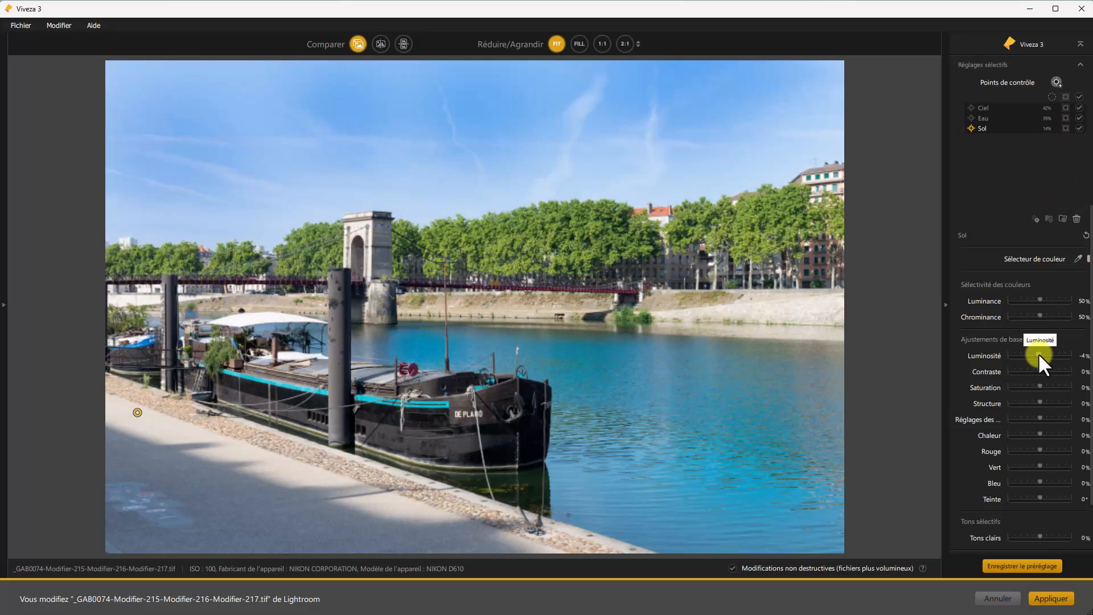
mouse_move(1037, 353)
left_mouse_down()
mouse_move(1017, 357)
mouse_move(1043, 371)
left_mouse_up()
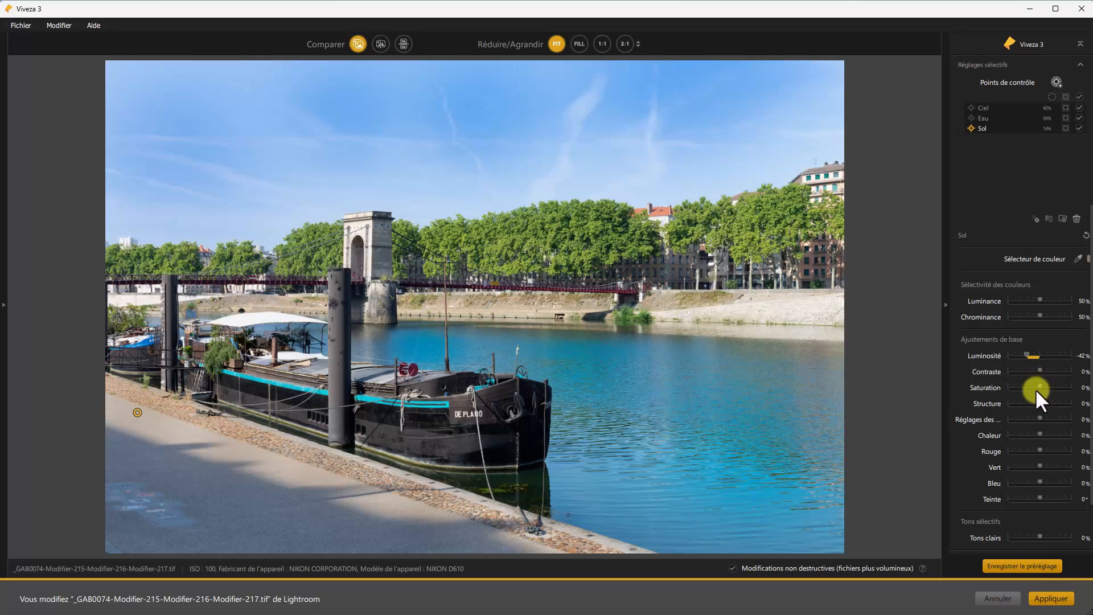
left_click_drag(1044, 398, 1054, 400)
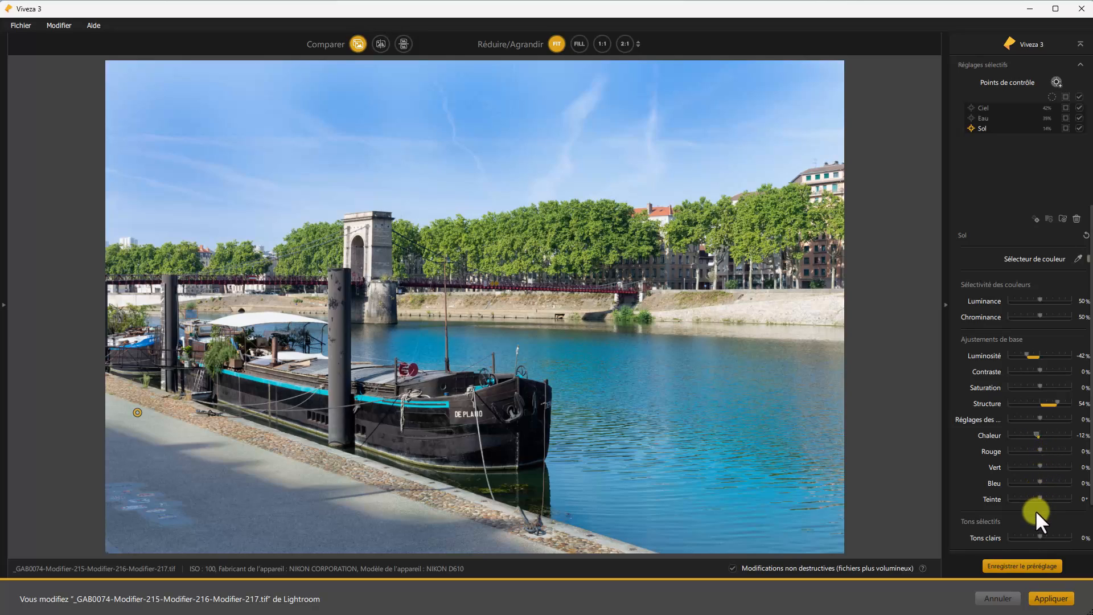
- Set the Sol group's Tons clairs to -17% and Tons moyens to 4%
scroll(1058, 455, "down", 2)
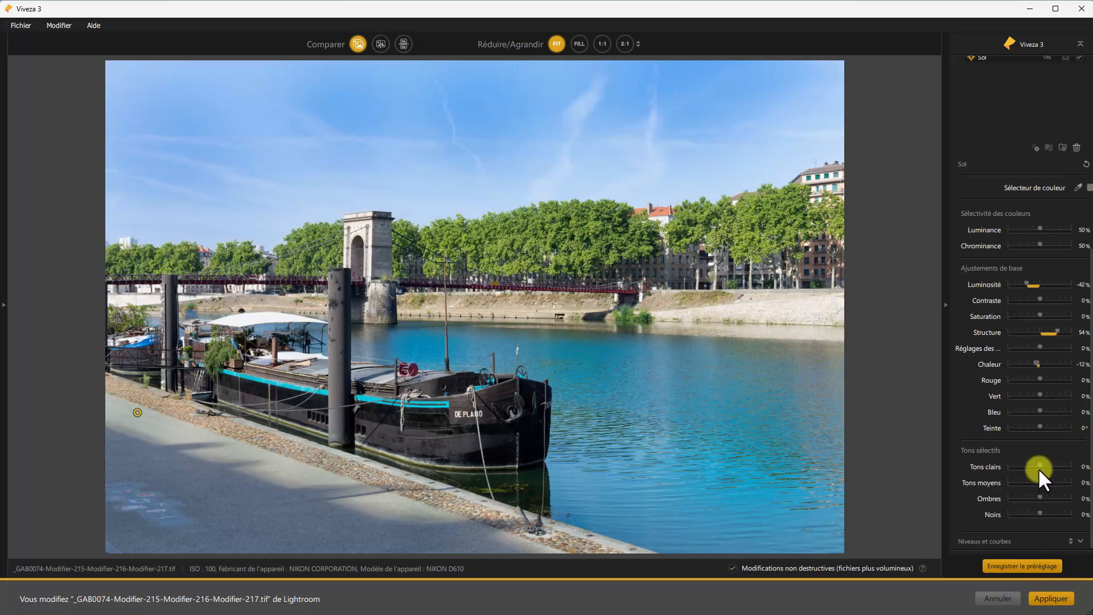
left_click_drag(1037, 463, 1033, 464)
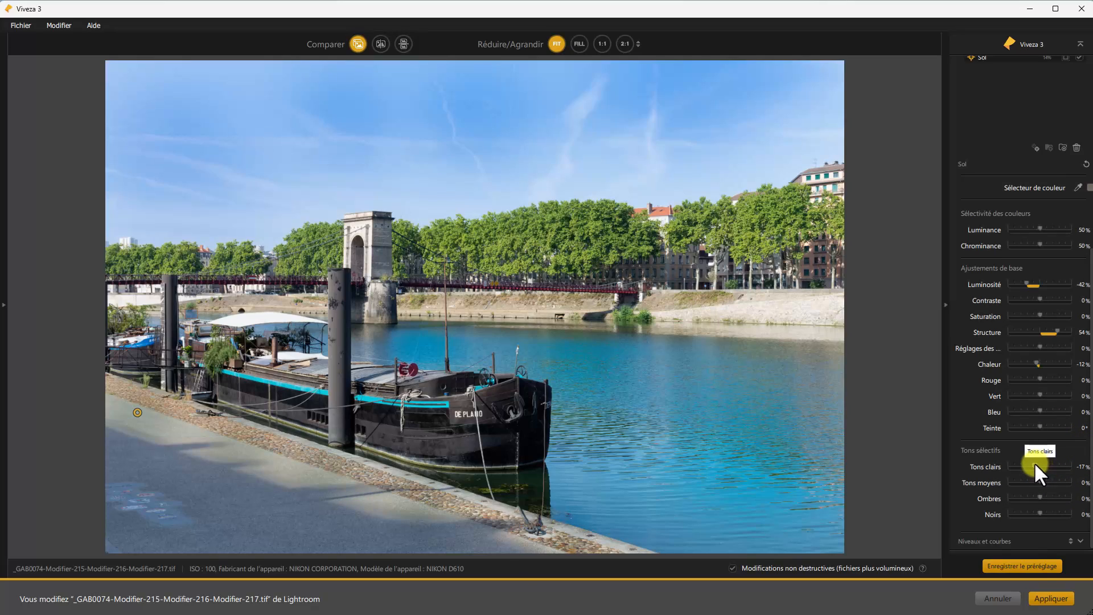
left_click_drag(1038, 480, 1041, 481)
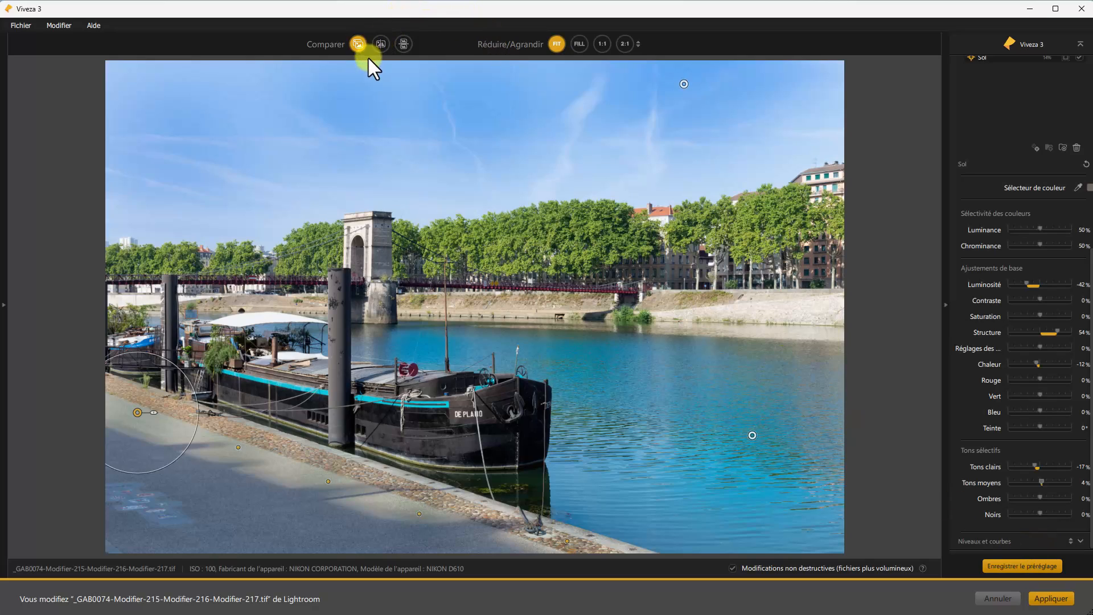
- Compare the edited barge photo with the original several times, ending on the edited version
left_click(355, 45)
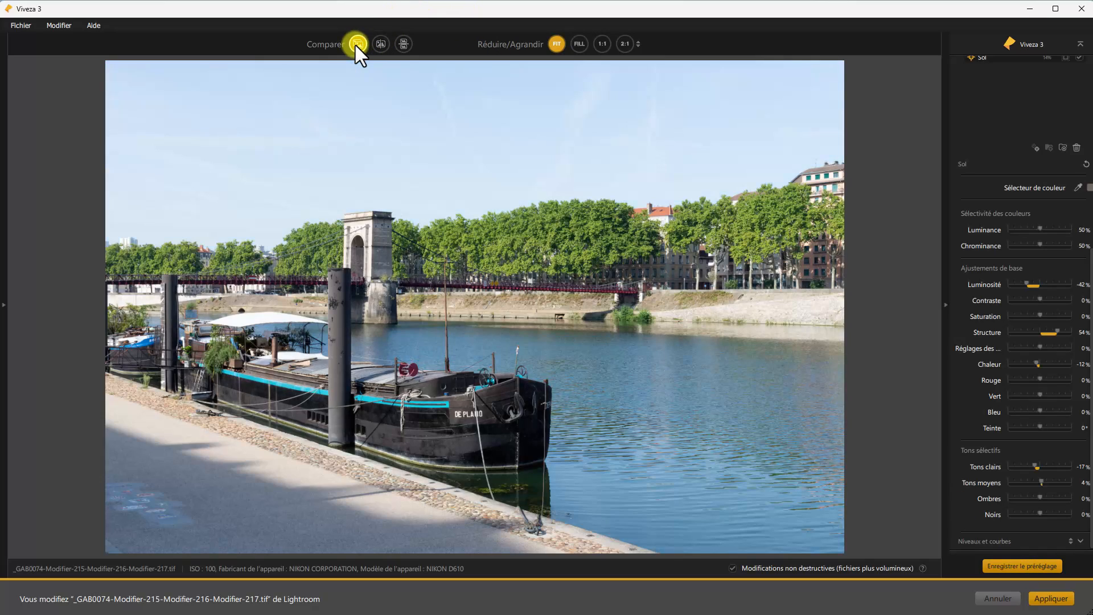
left_click(355, 45)
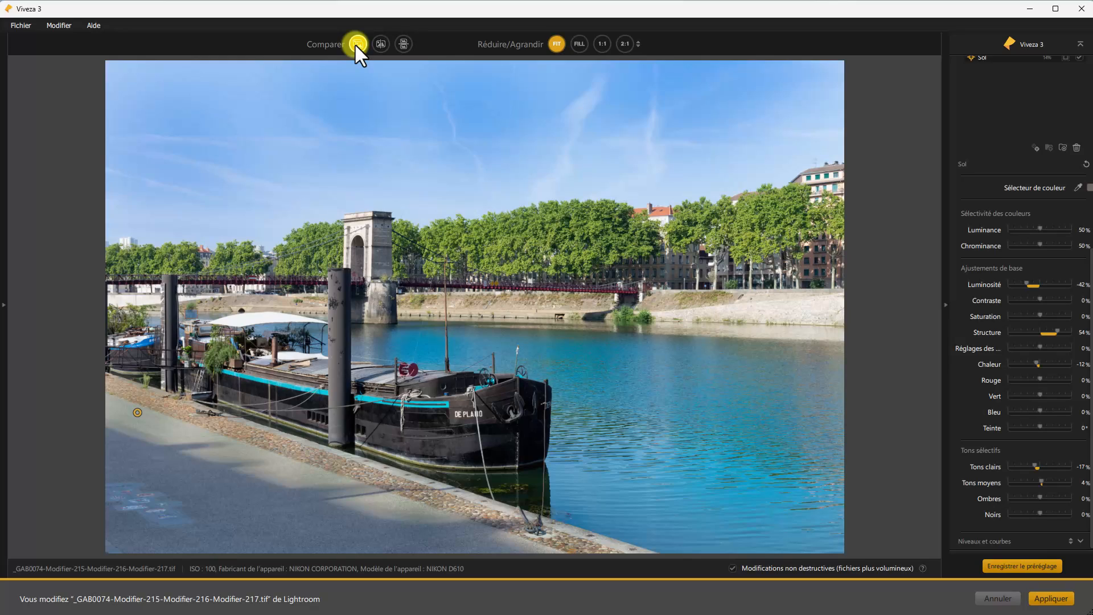
left_click(355, 46)
left_click(355, 45)
left_click(355, 46)
left_click(355, 46)
left_click(357, 41)
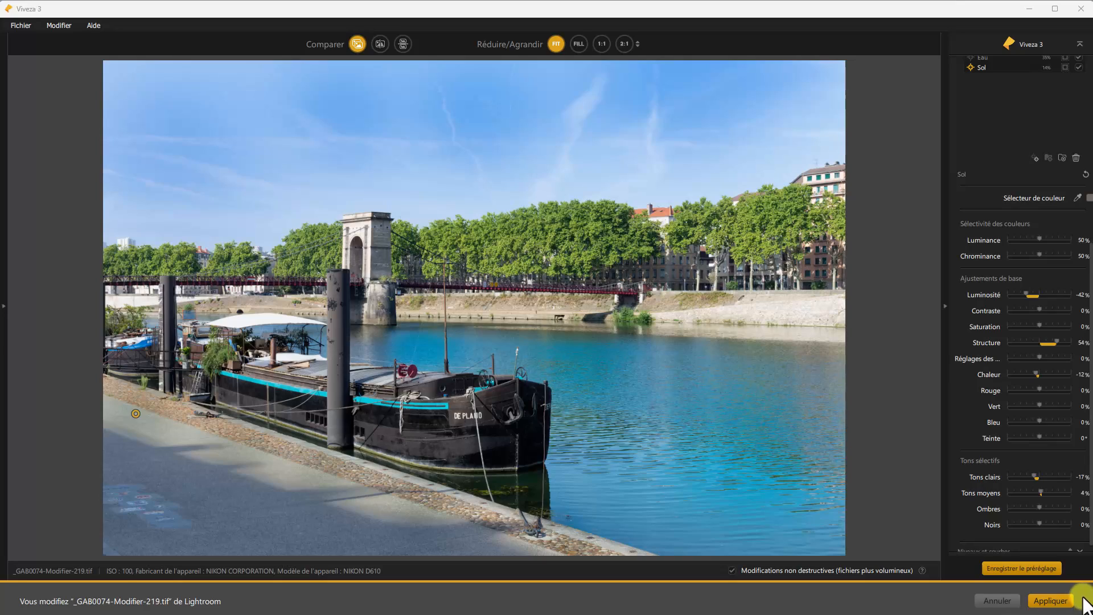
- Apply the Viveza adjustments and, back in Lightroom Classic, send the resulting photo to Viveza 3 for editing again
left_click(1050, 601)
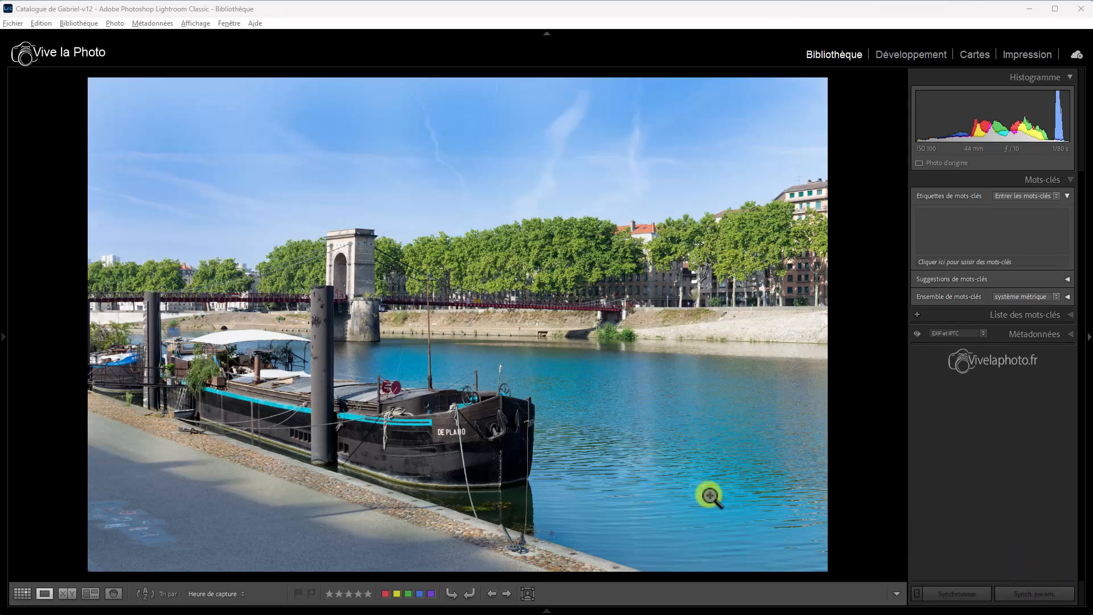
right_click(517, 272)
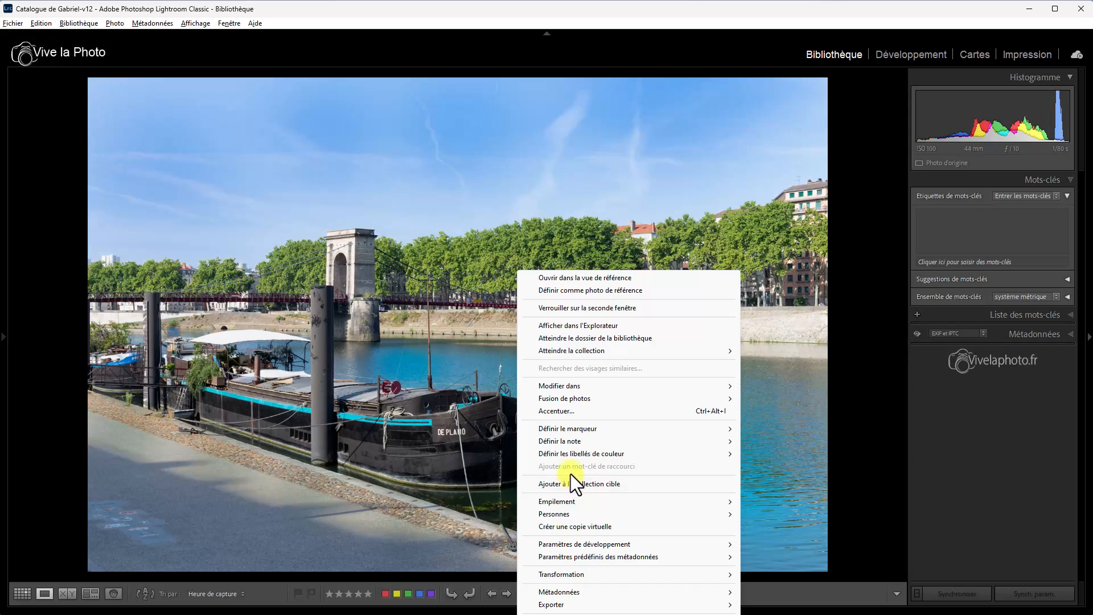
mouse_move(581, 385)
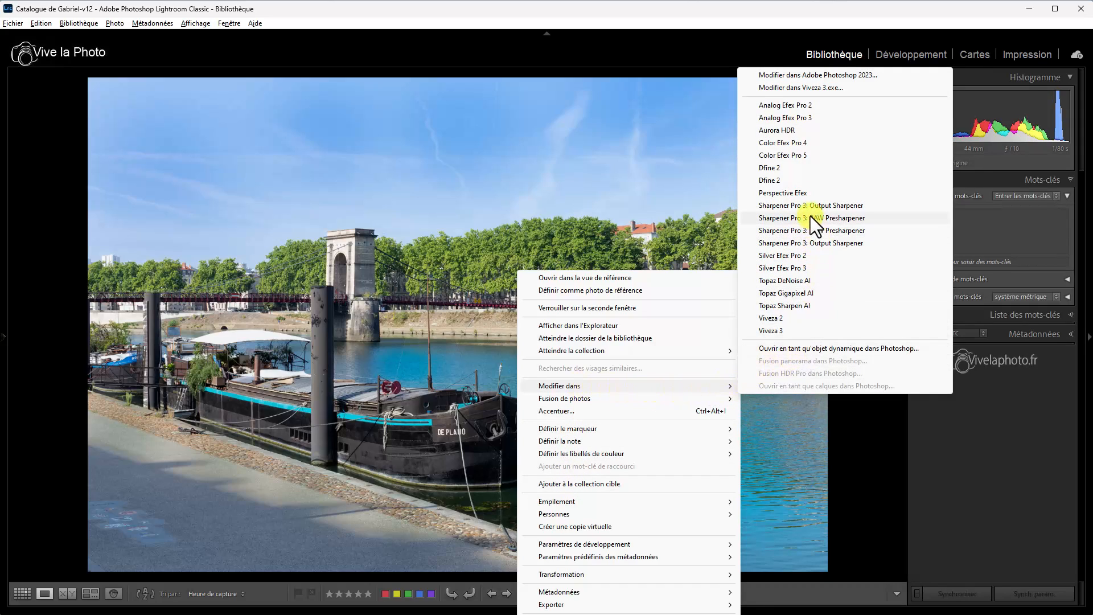
left_click(773, 329)
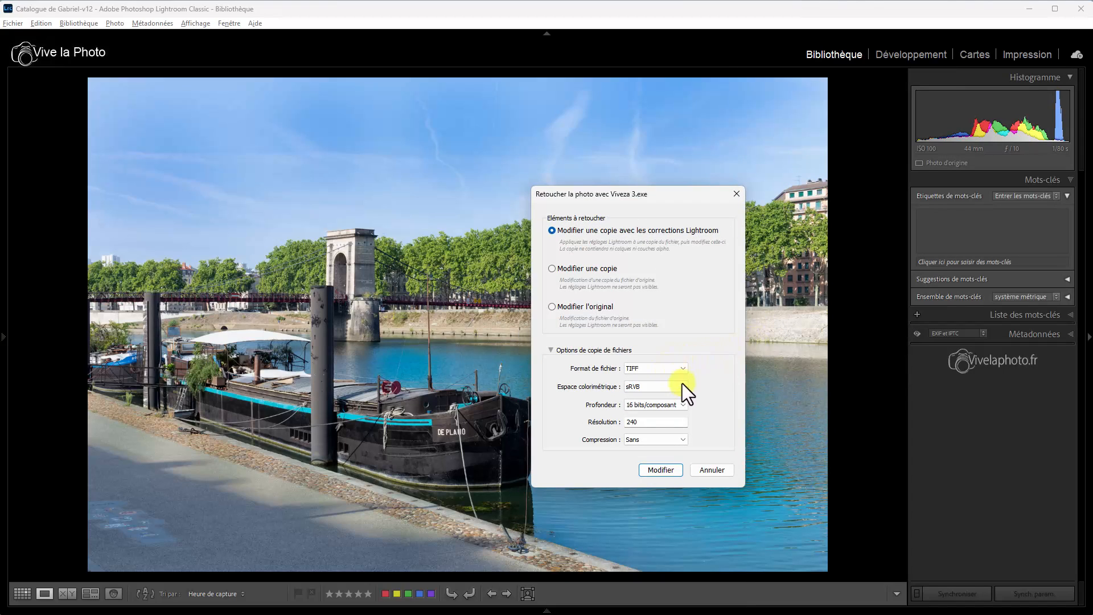
- Set the colour space to ProPhoto RVB, choose Modifier l'original, and open the TIFF in Viveza 3, dismissing the TIFF notice
left_click(683, 388)
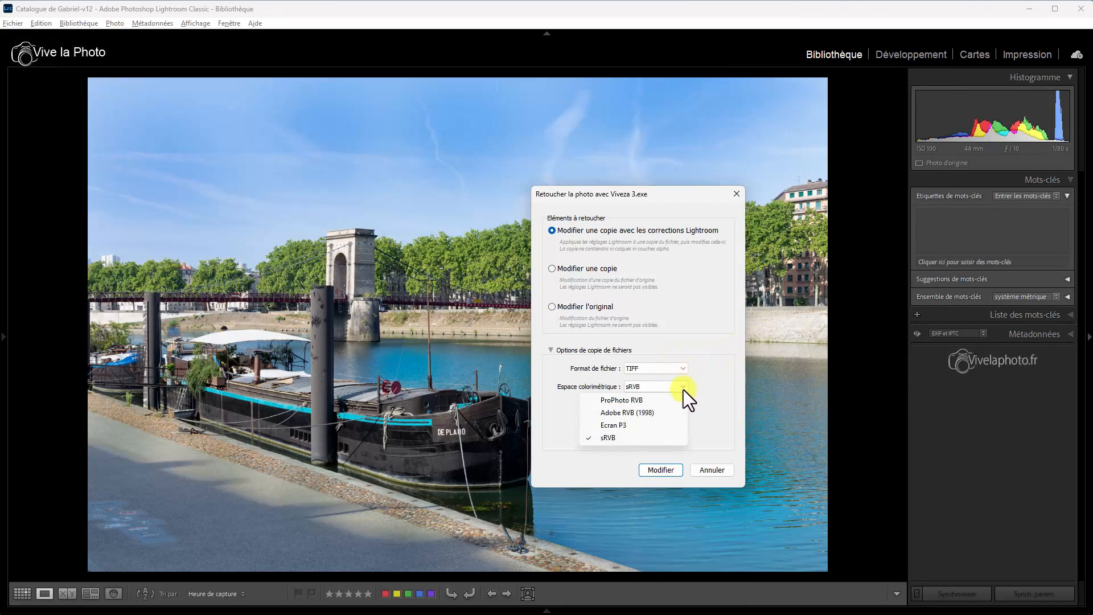
left_click(630, 399)
left_click(585, 306)
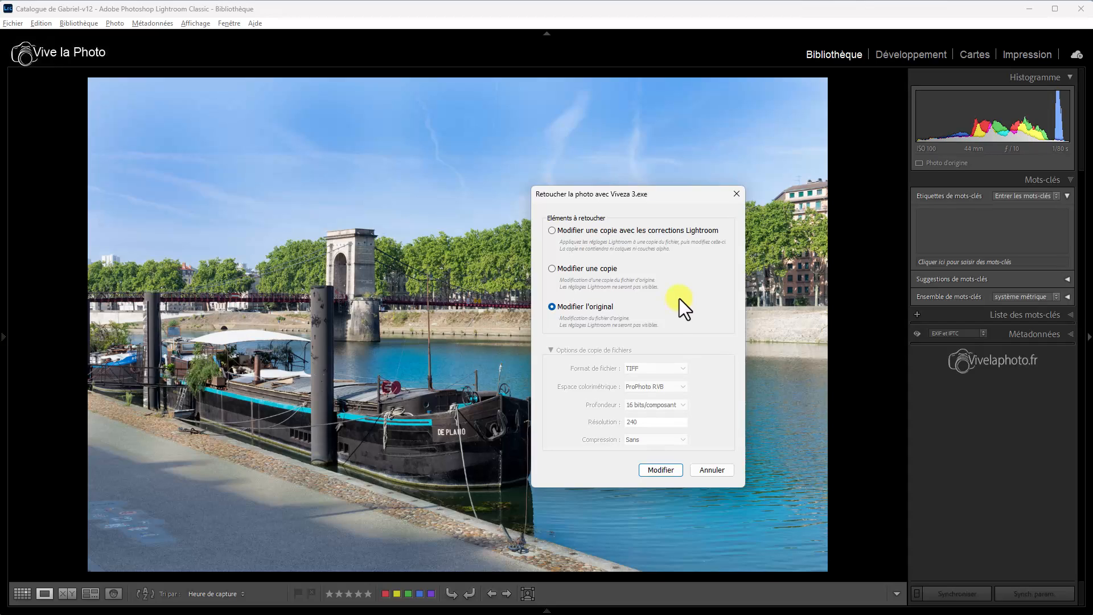
left_click(664, 469)
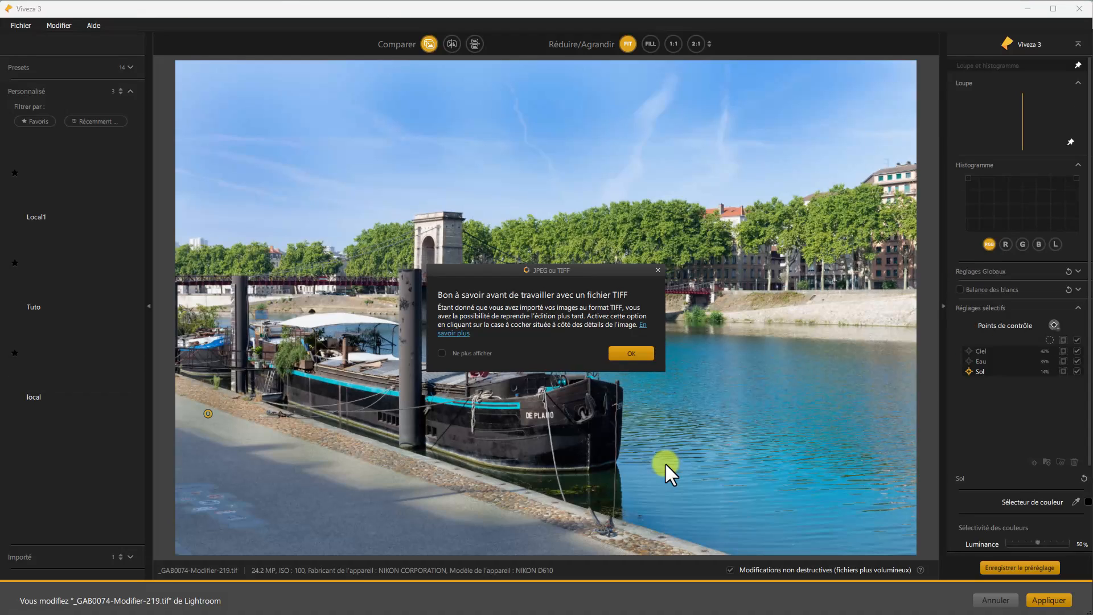
left_click(631, 353)
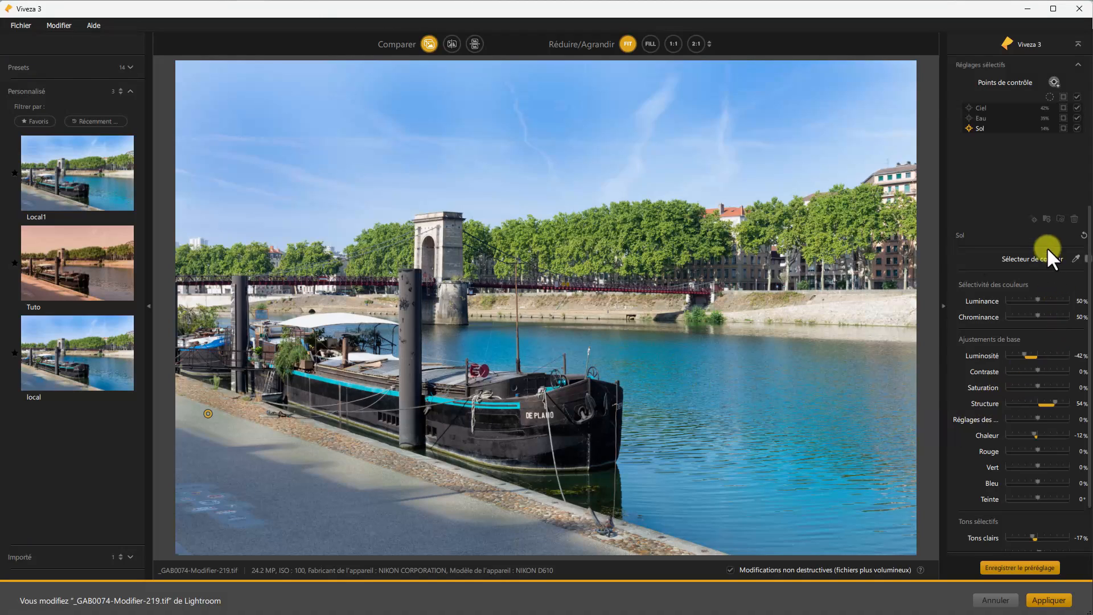